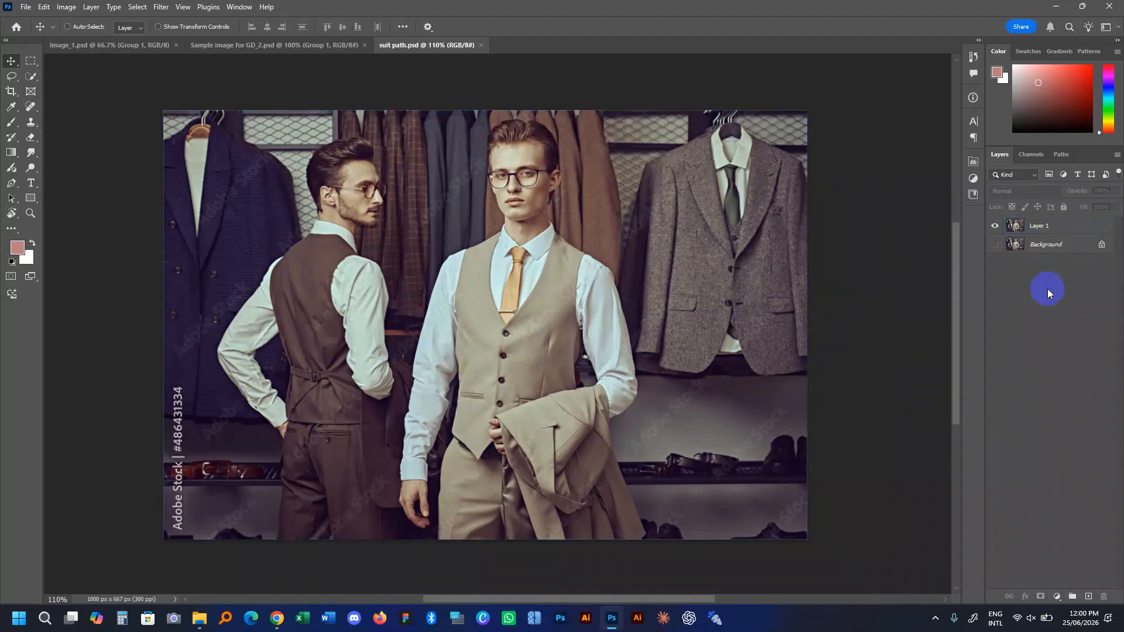
Make Layer 1 the active layer and choose the Direct Selection tool.
click(1011, 244)
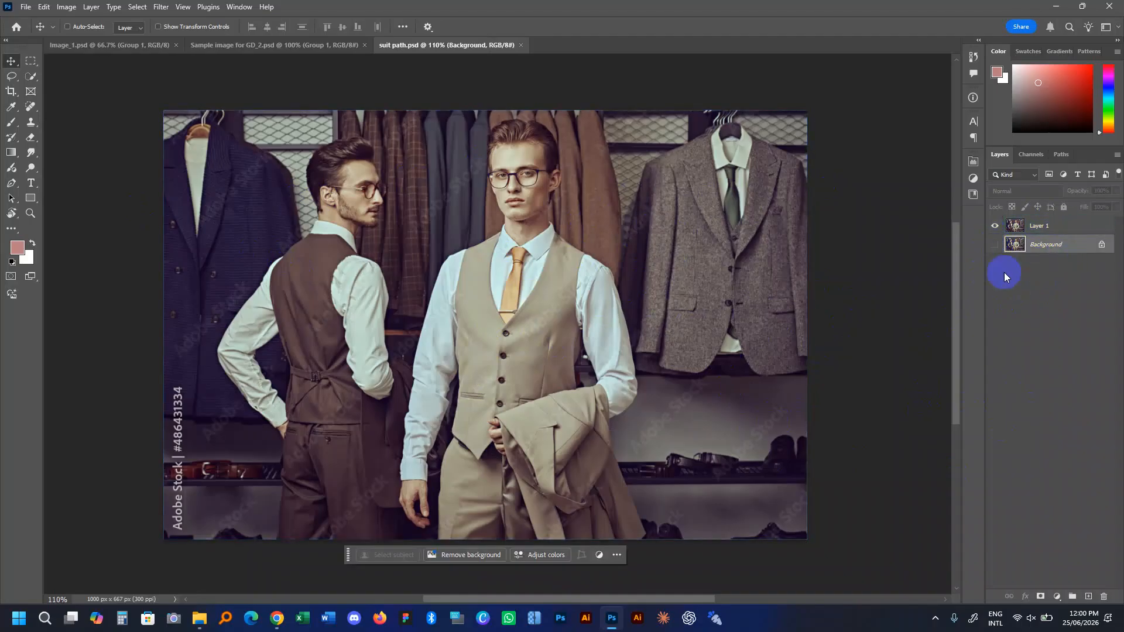
click(1047, 226)
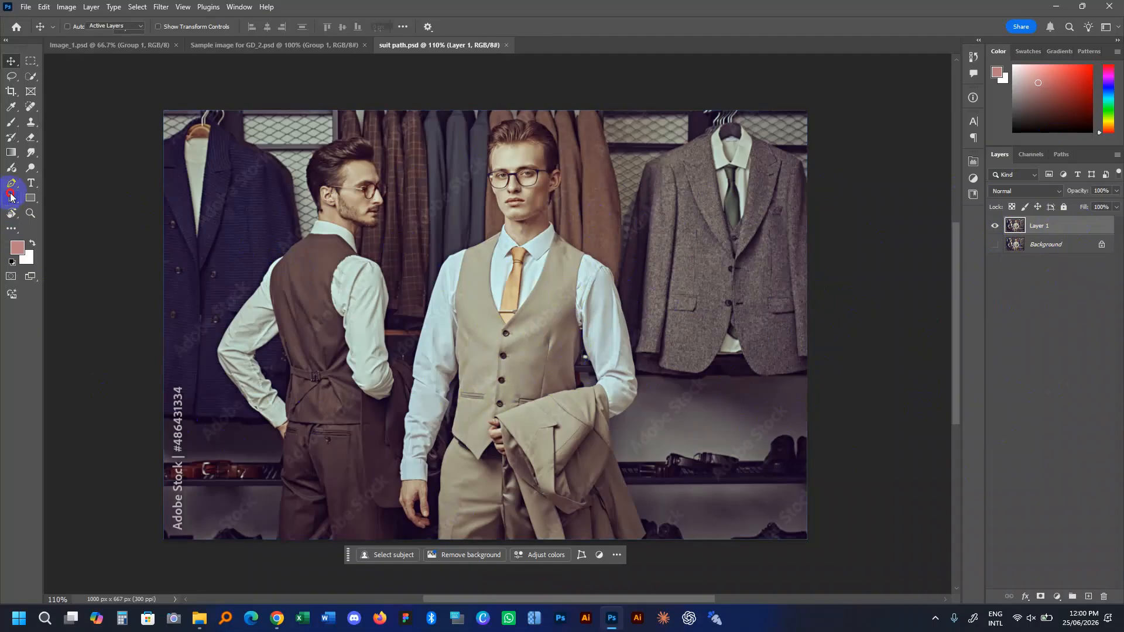
click(10, 196)
click(77, 200)
click(641, 418)
click(11, 199)
click(58, 211)
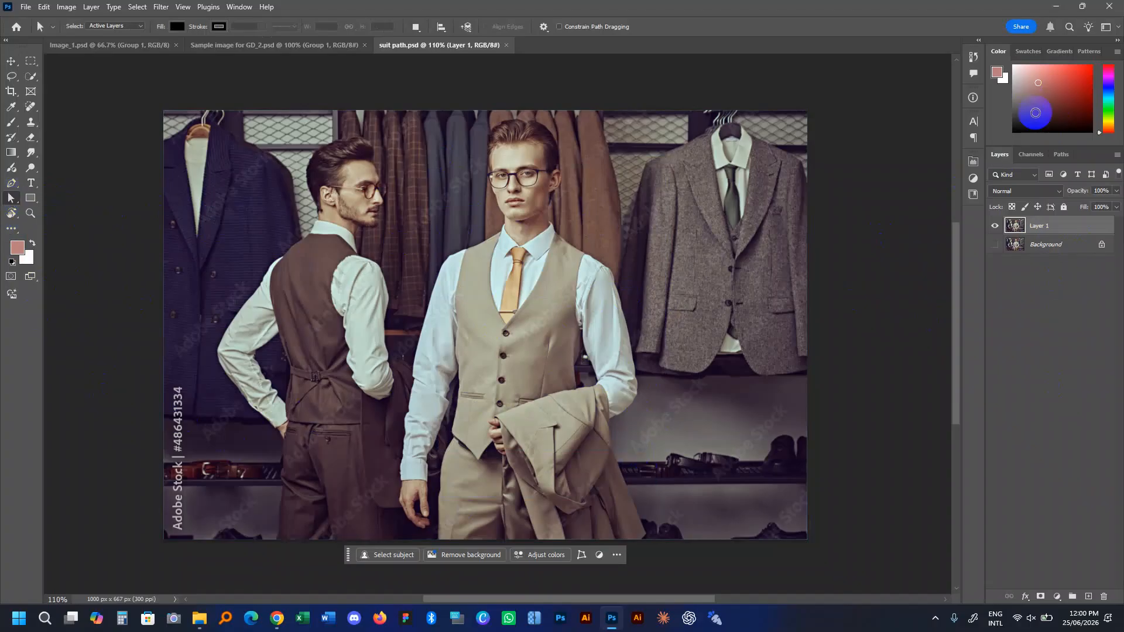
Activate the saved path around the model in the light brown suit and select all its anchor points.
click(1061, 154)
click(1054, 178)
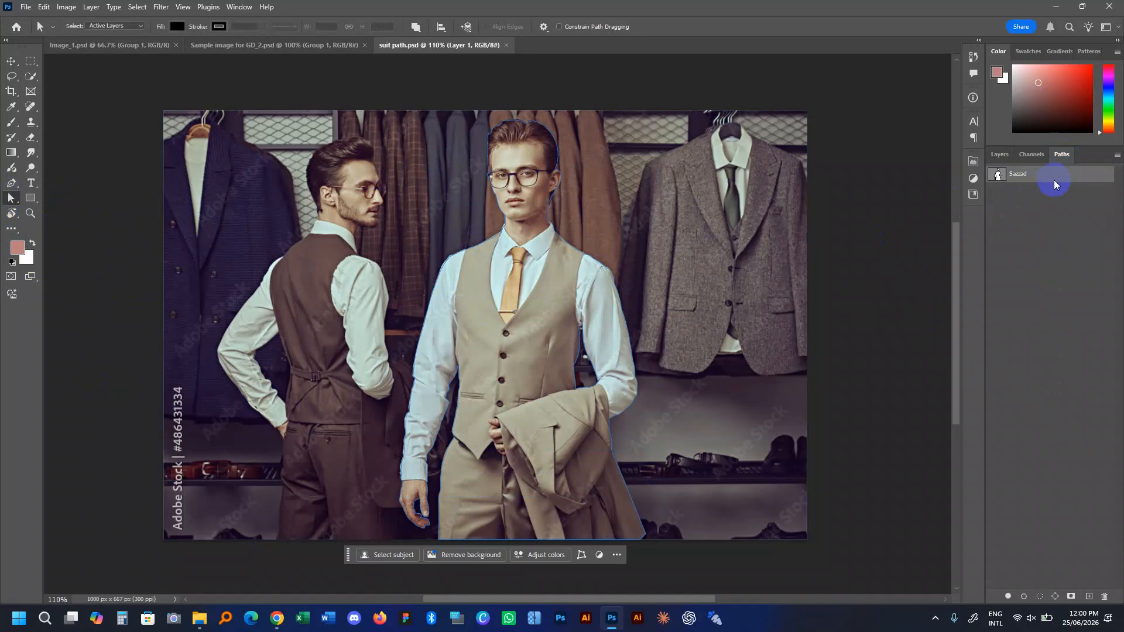
drag(583, 191, 292, 450)
drag(724, 139, 226, 571)
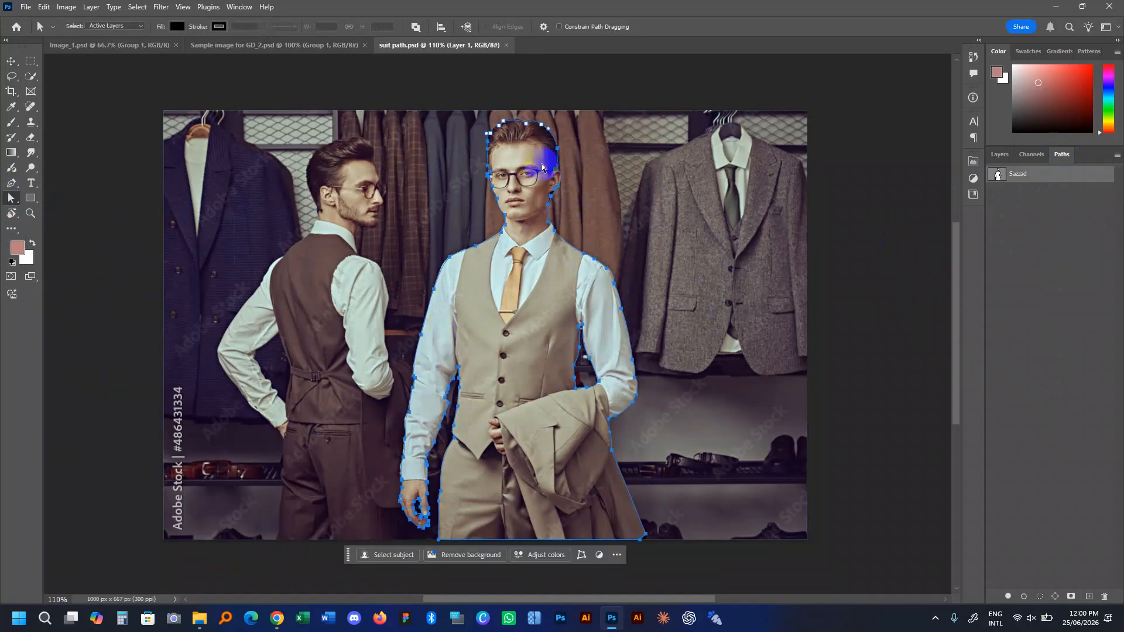
Examine the model's path along its whole outline, including the gap between vest and arm, and return to the layer list.
scroll(644, 480, down, 3)
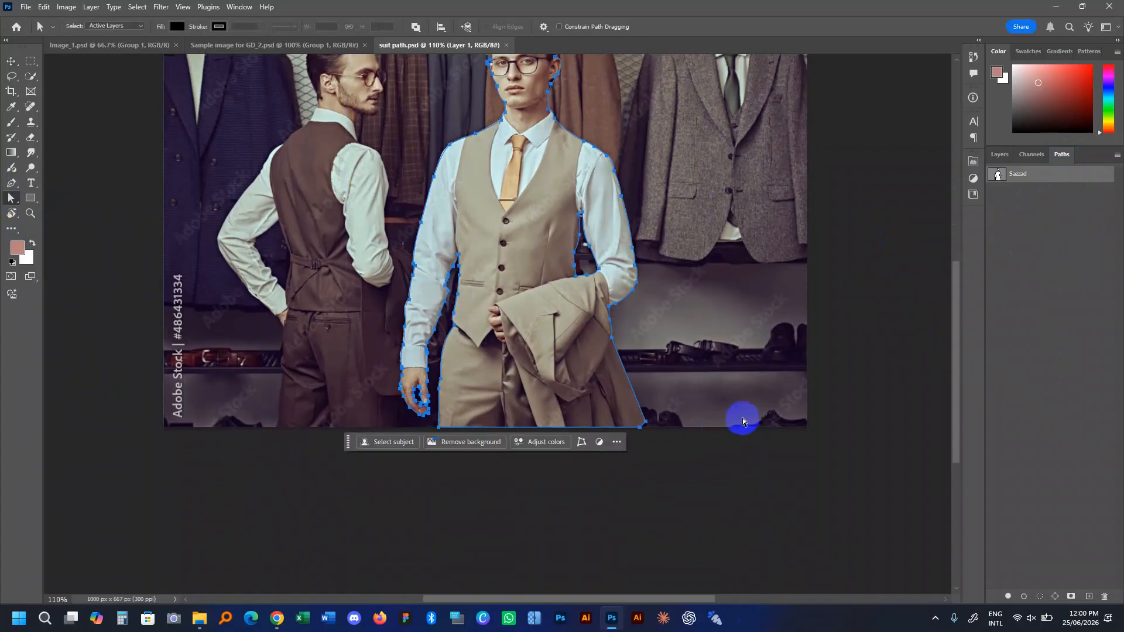
scroll(742, 418, up, 1)
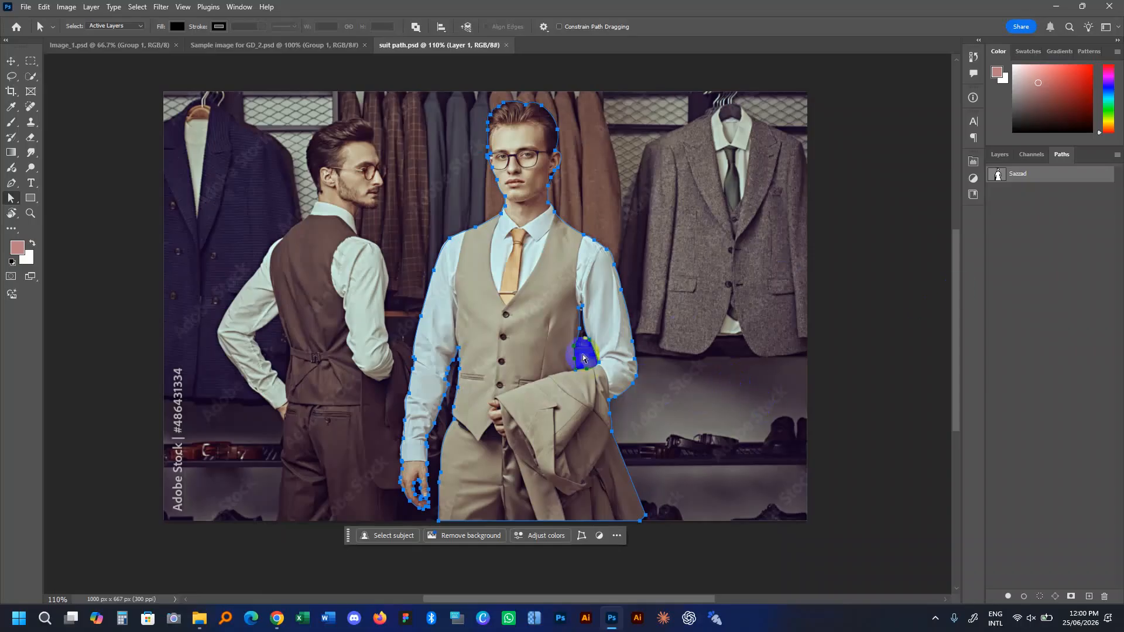
scroll(591, 367, up, 5)
scroll(395, 308, down, 4)
scroll(410, 281, down, 1)
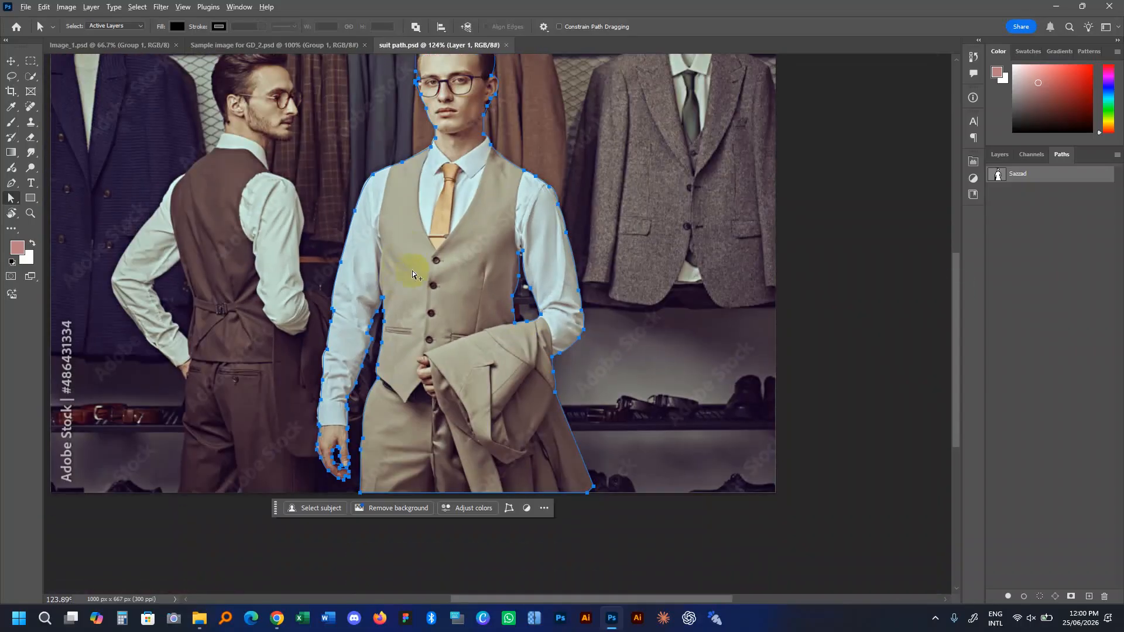
scroll(412, 270, down, 4)
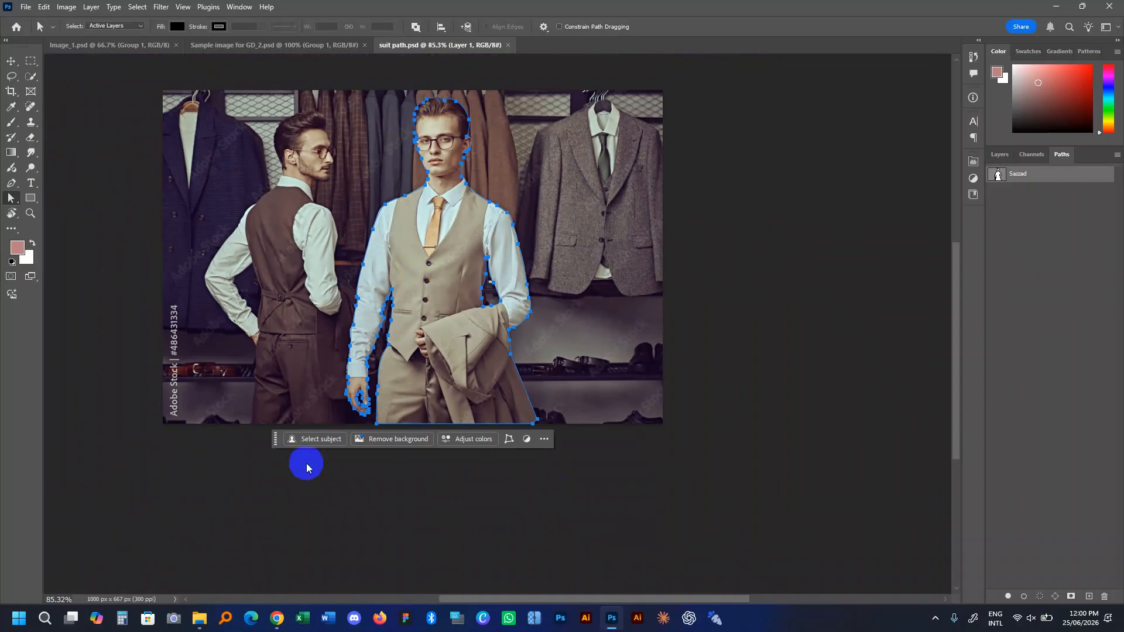
scroll(455, 283, up, 6)
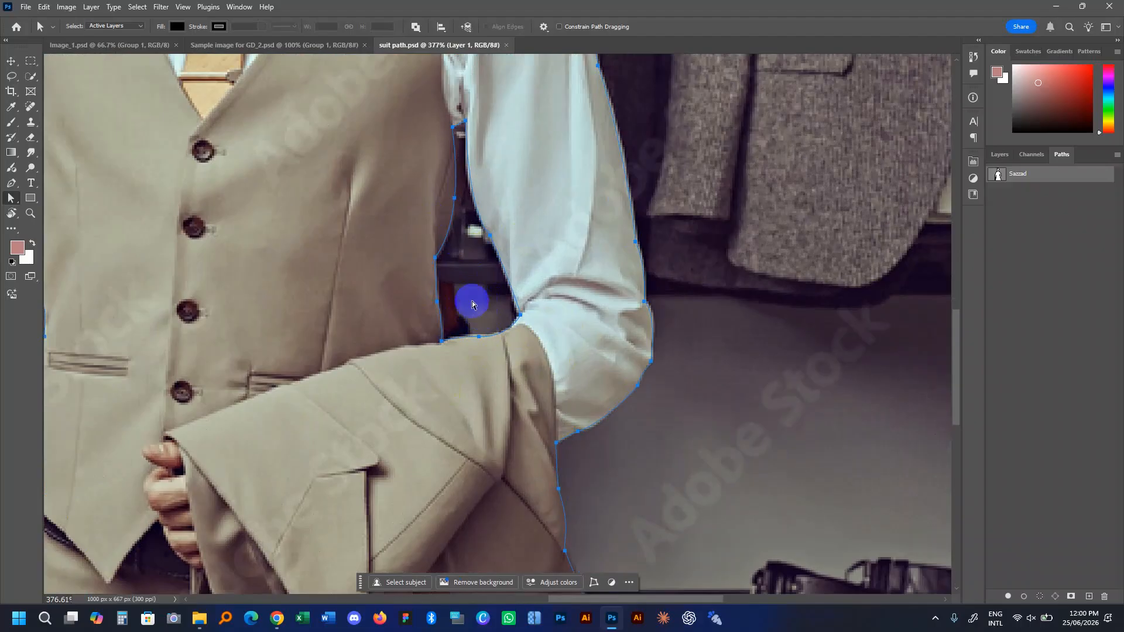
scroll(440, 310, down, 5)
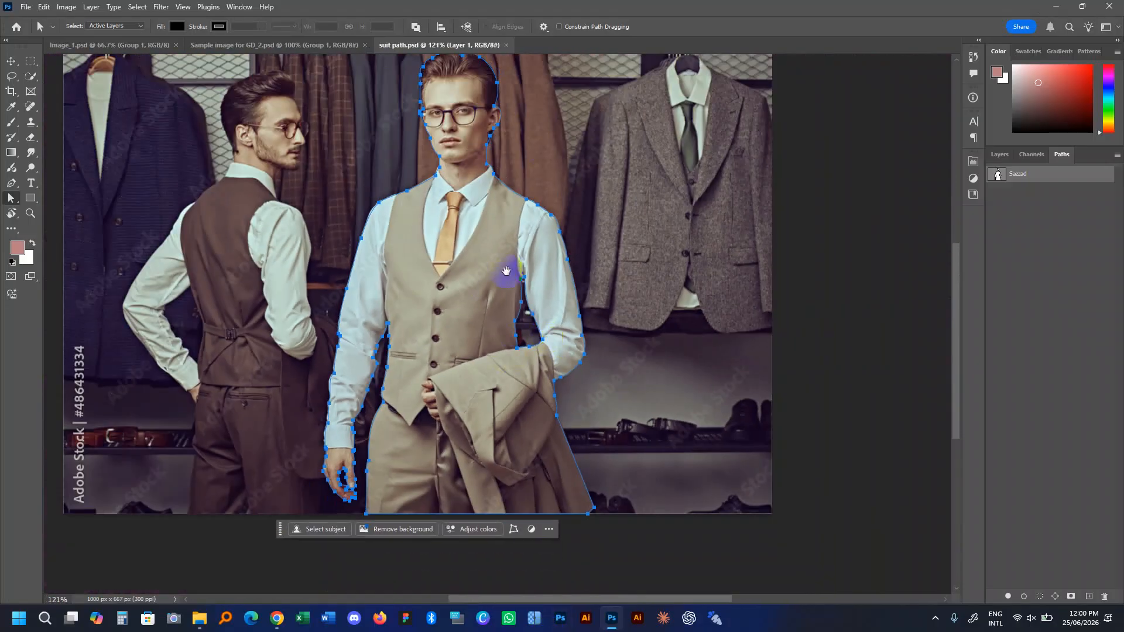
drag(506, 270, 512, 338)
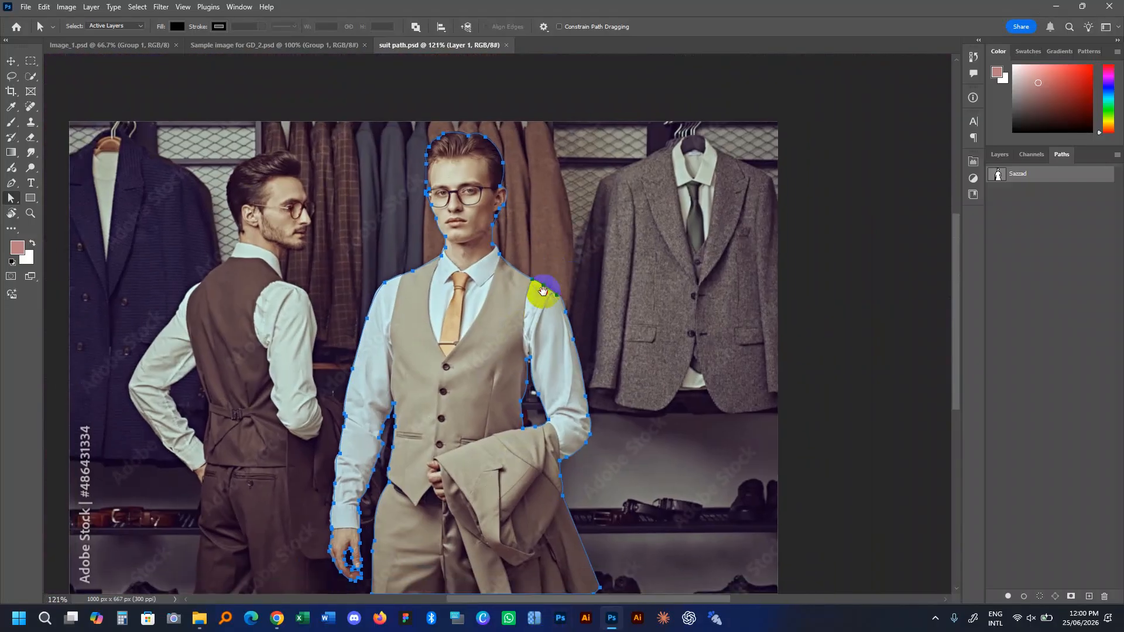
click(1061, 183)
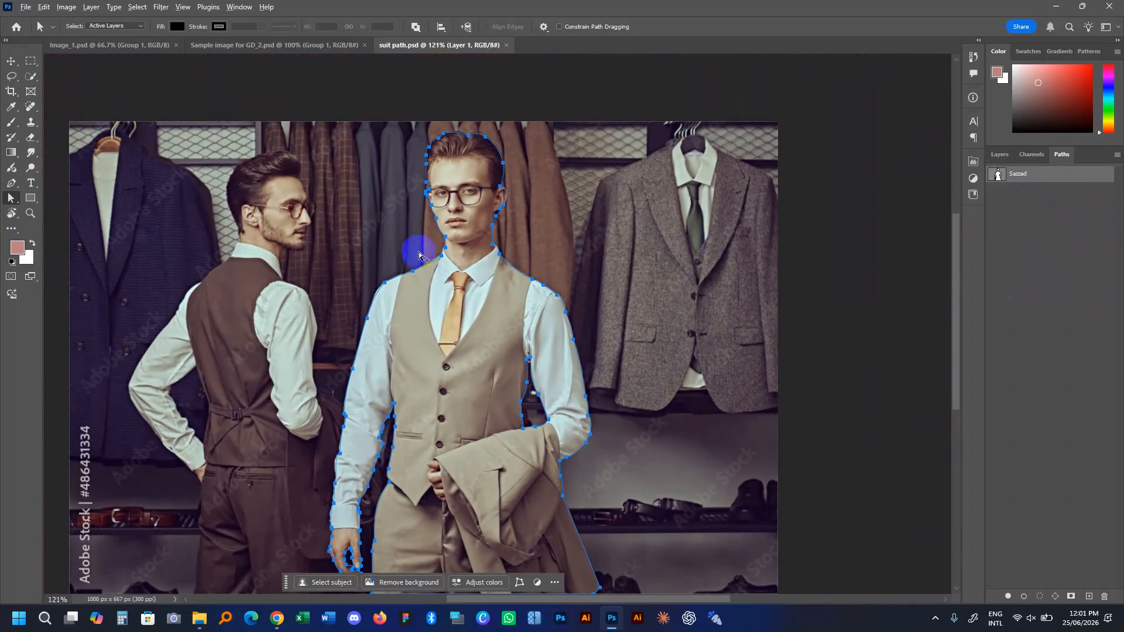
scroll(413, 251, down, 2)
click(1000, 154)
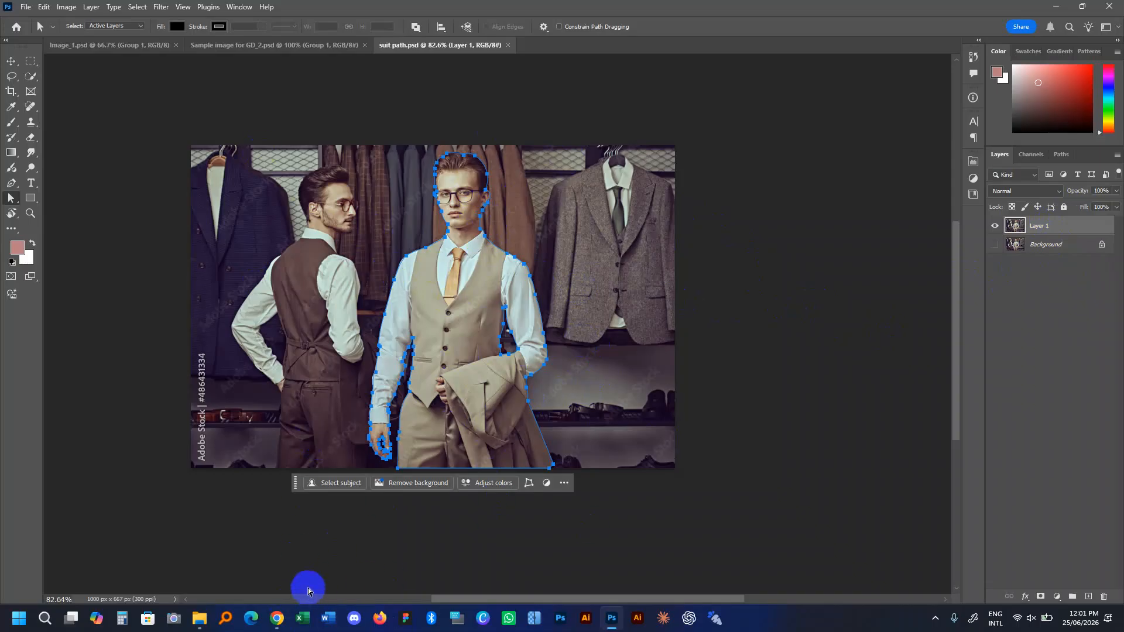
Open pq2.JPG from the suit tie folder in File Explorer and read the clipping path requirements.
click(200, 618)
click(376, 106)
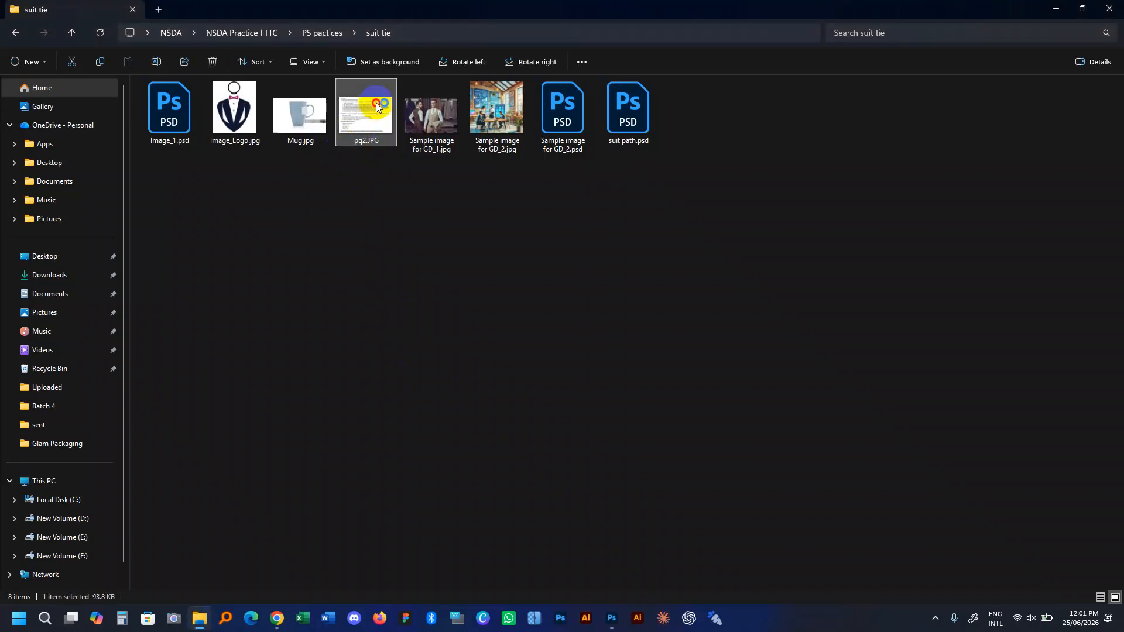
double_click(376, 103)
scroll(470, 221, up, 1)
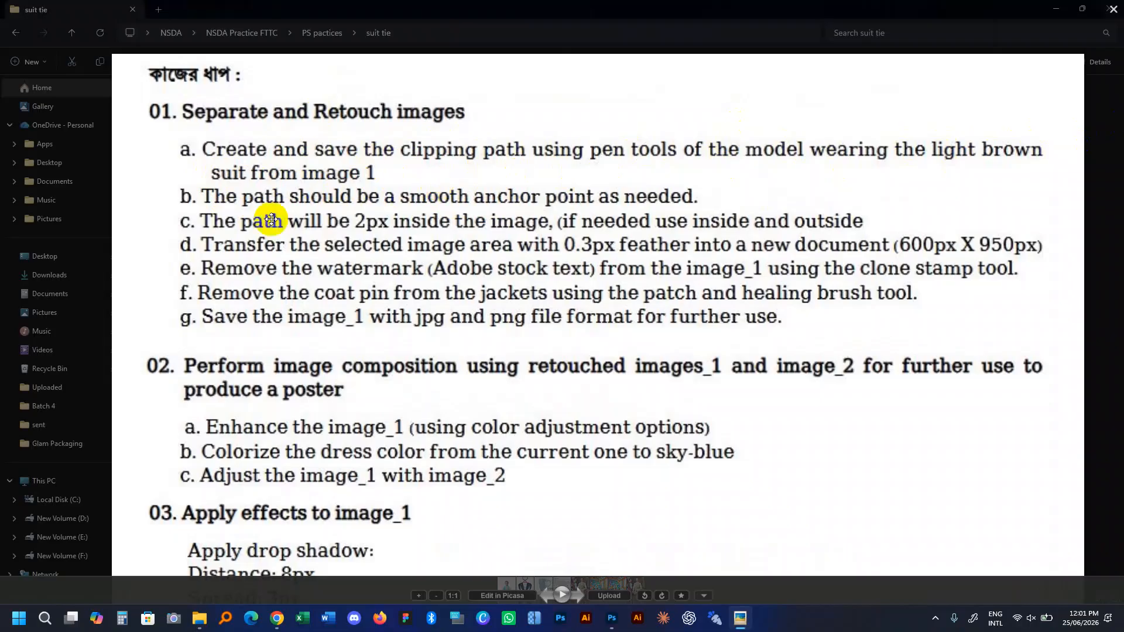
drag(271, 219, 251, 224)
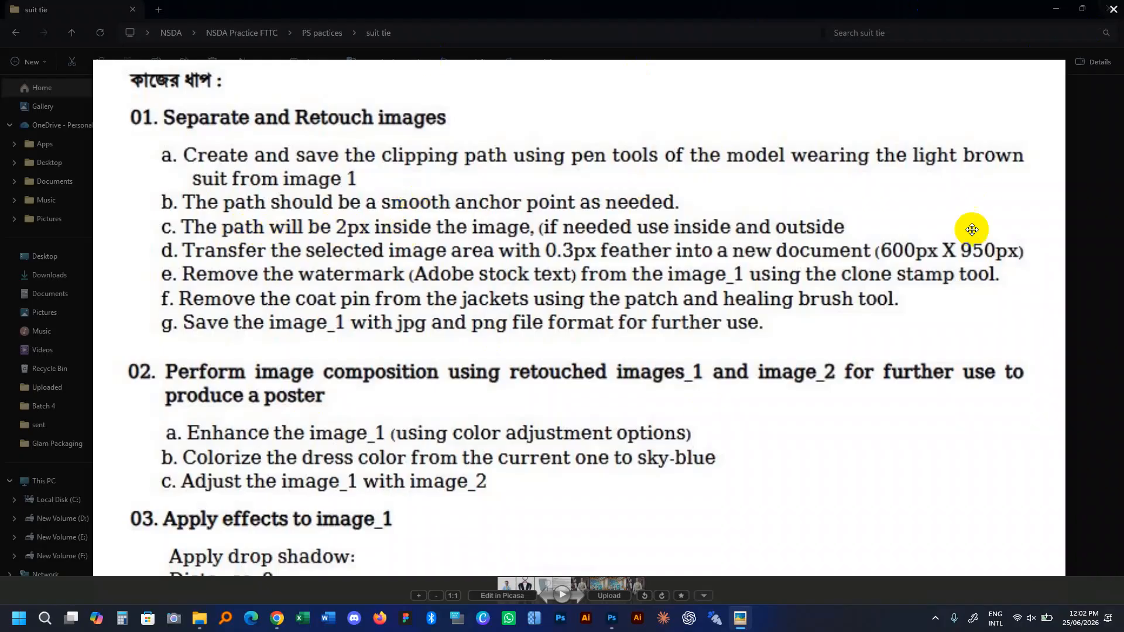
Return to Photoshop and inspect at pixel level how far the path lies inside the model's shoulder edge.
click(612, 624)
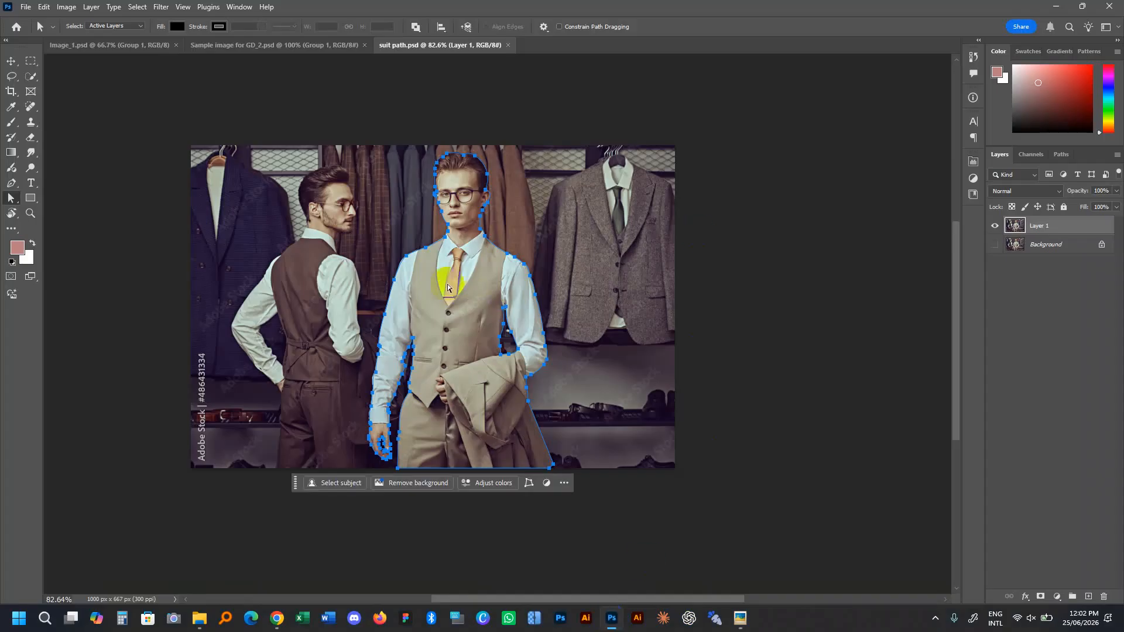
scroll(451, 272, up, 8)
scroll(450, 273, up, 10)
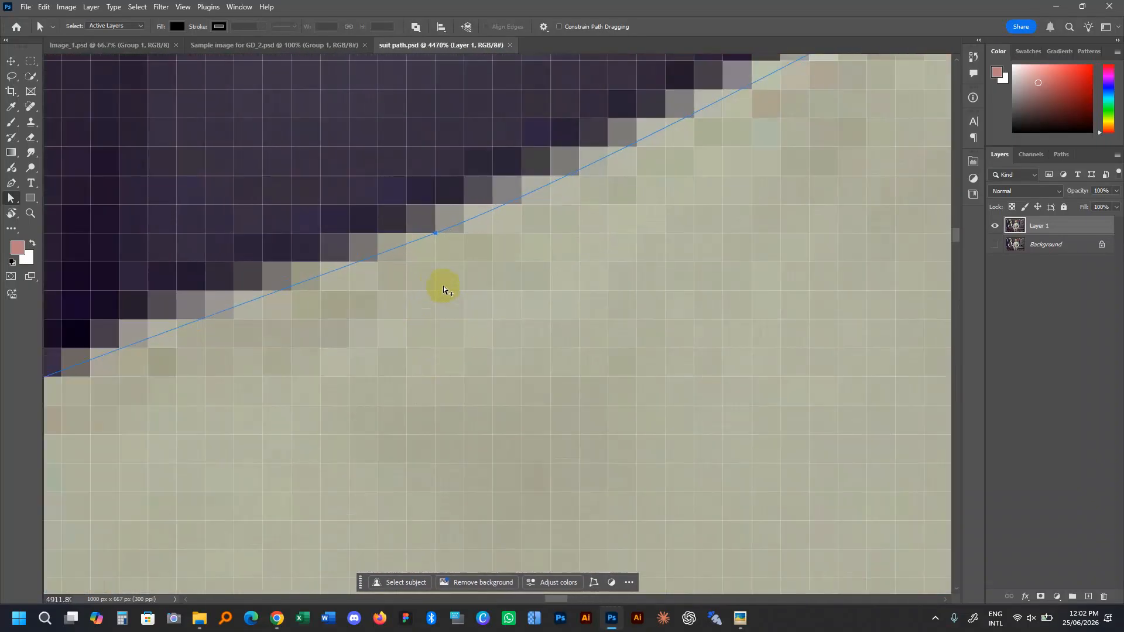
scroll(429, 267, up, 4)
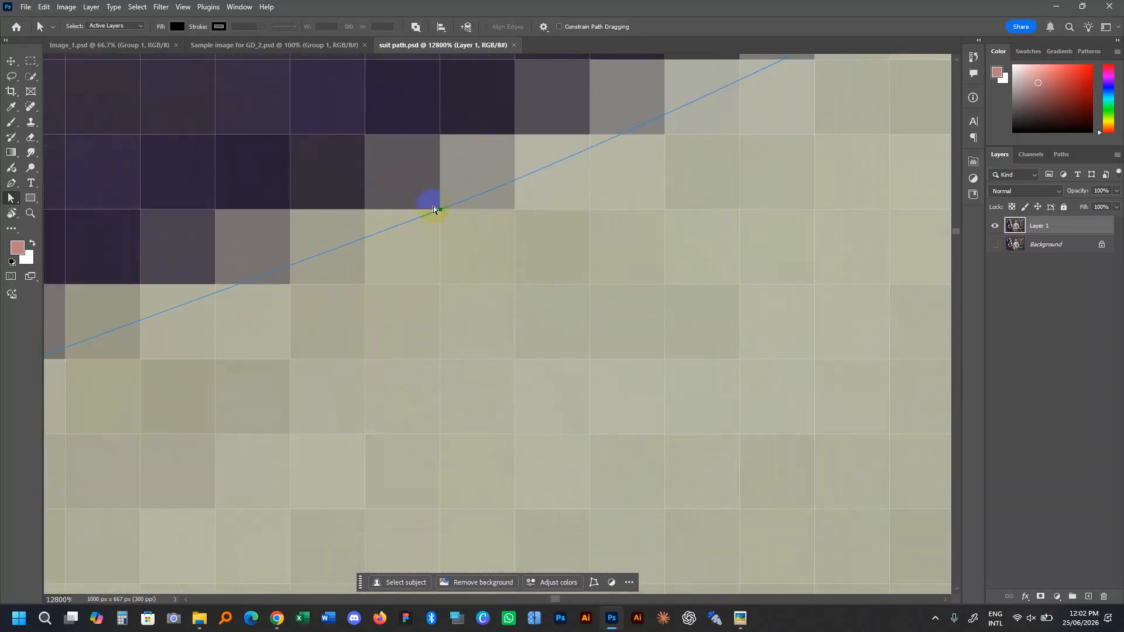
scroll(436, 231, down, 4)
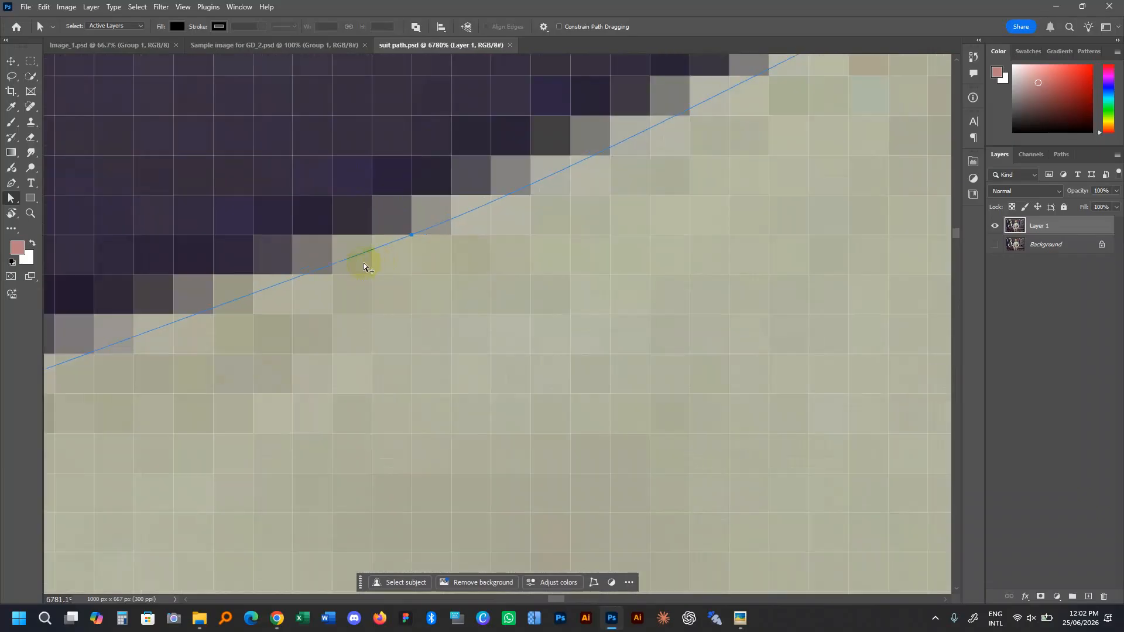
scroll(410, 263, down, 2)
scroll(343, 361, down, 10)
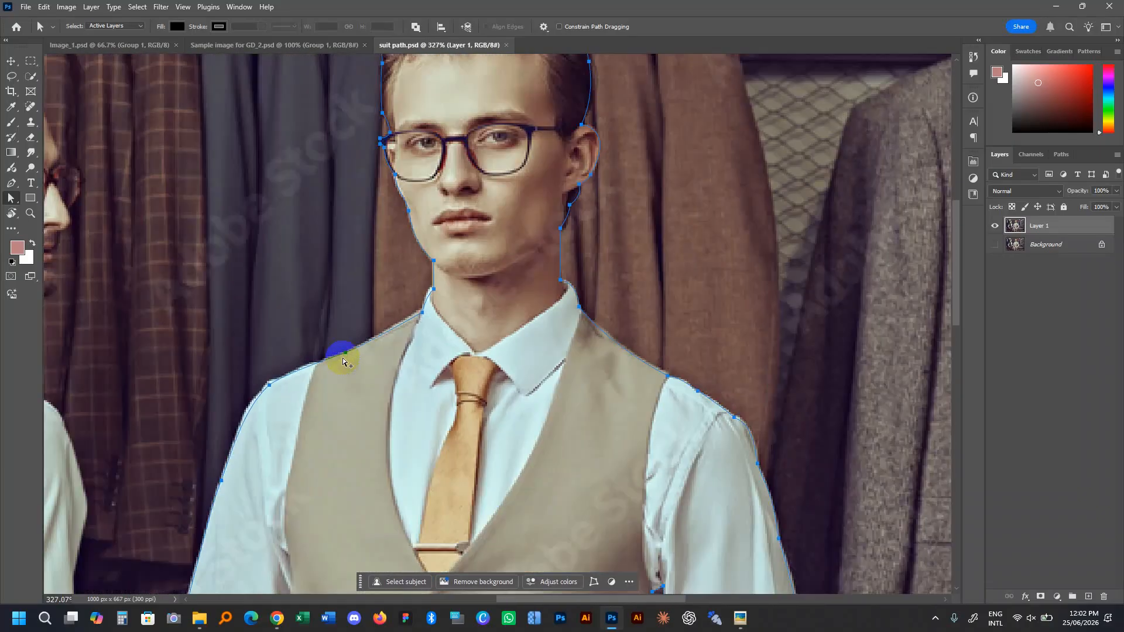
scroll(469, 333, down, 3)
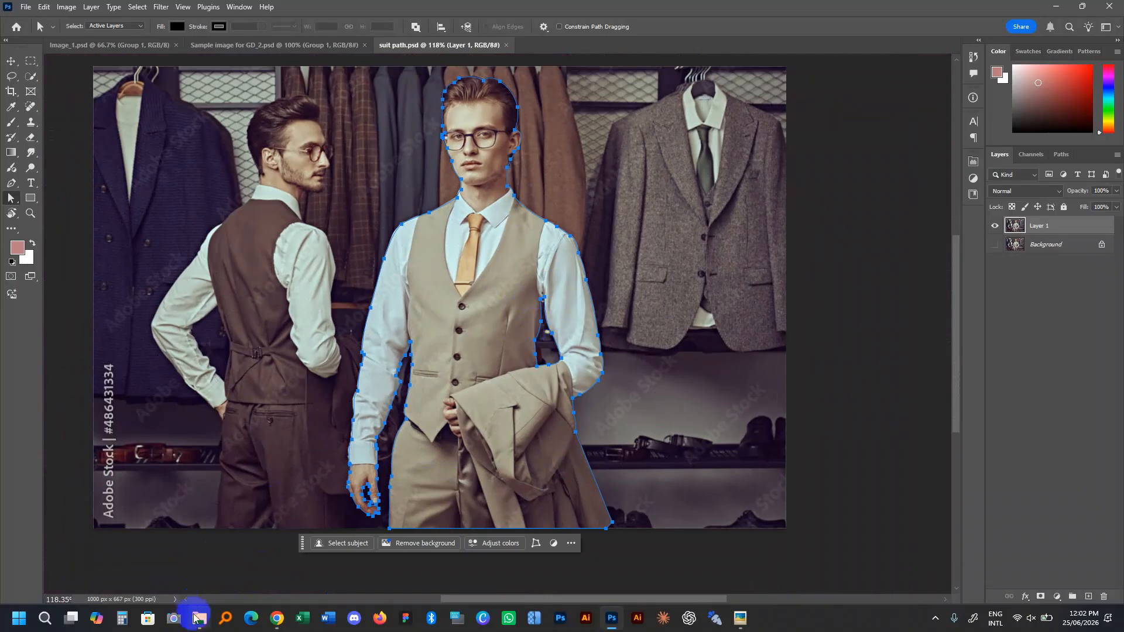
Bring the pq2.JPG instructions back up and reread the feather requirement for transferring the selected image area.
click(196, 617)
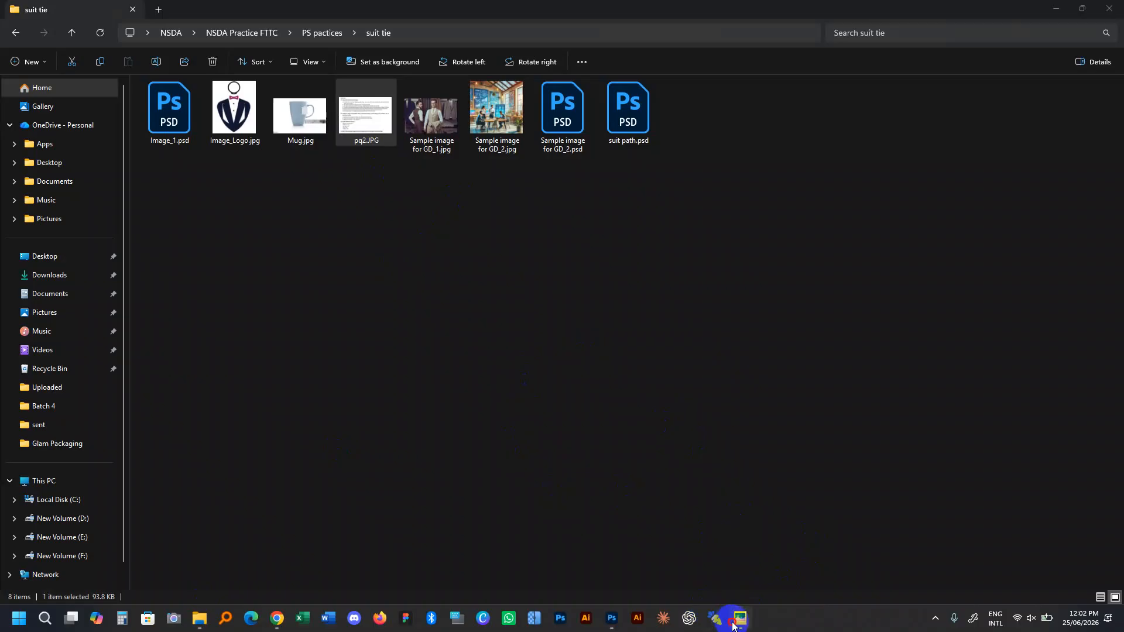
click(740, 617)
drag(390, 367, 461, 406)
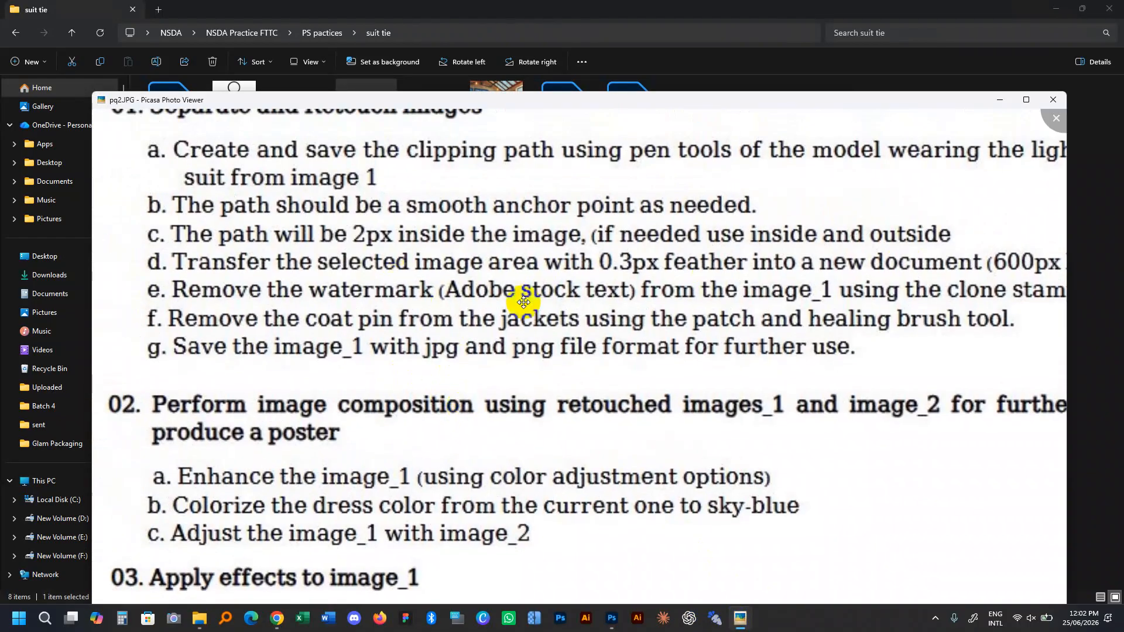
drag(520, 296, 386, 361)
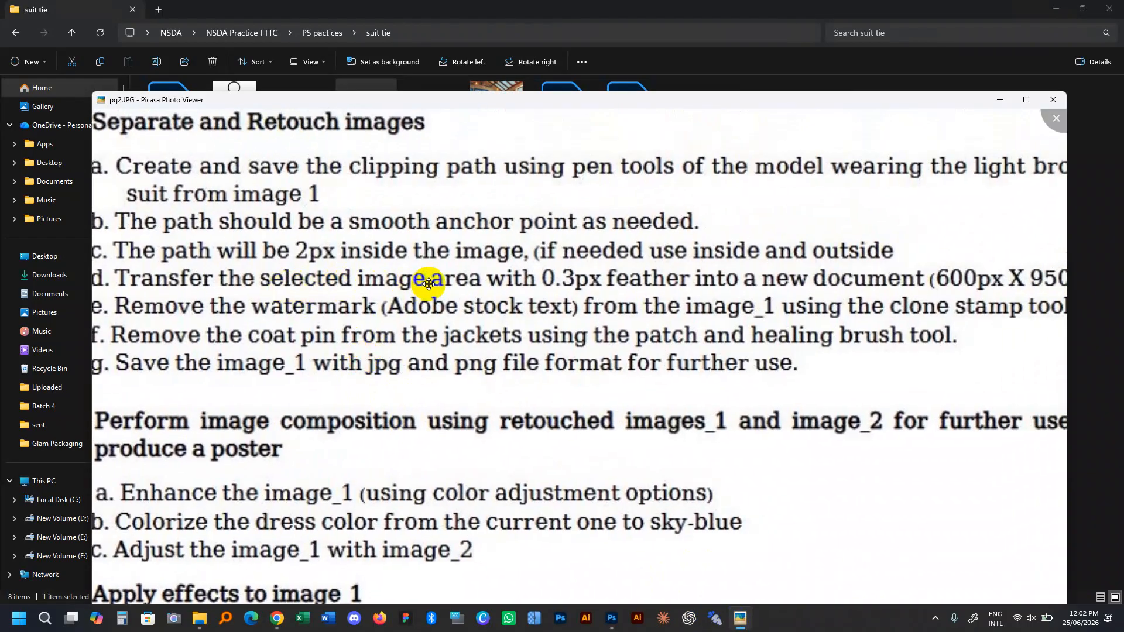
drag(523, 284, 560, 302)
scroll(597, 330, down, 5)
click(878, 13)
In Photoshop, make a new selection from the model's path with a 0.3-pixel feather radius and activate the Move tool.
click(611, 618)
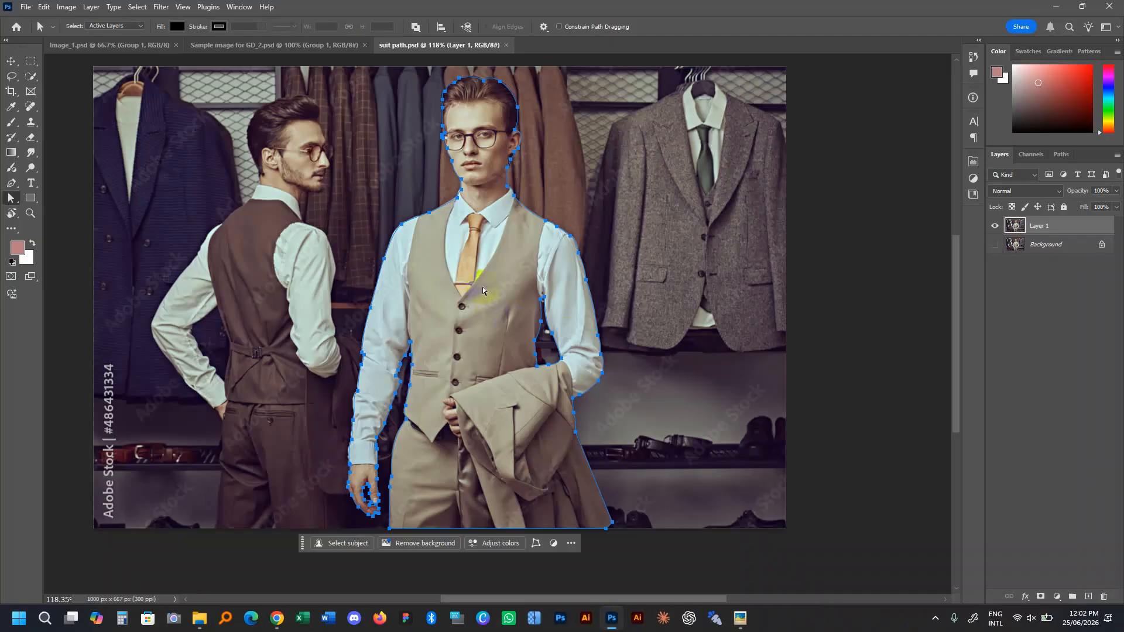
key(p)
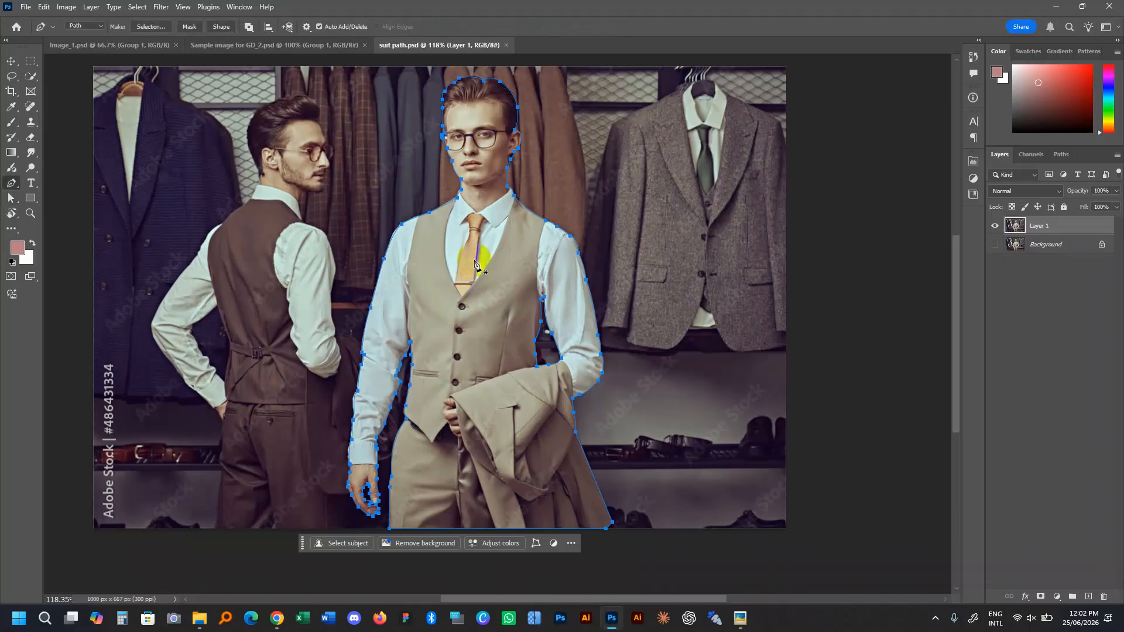
right_click(466, 261)
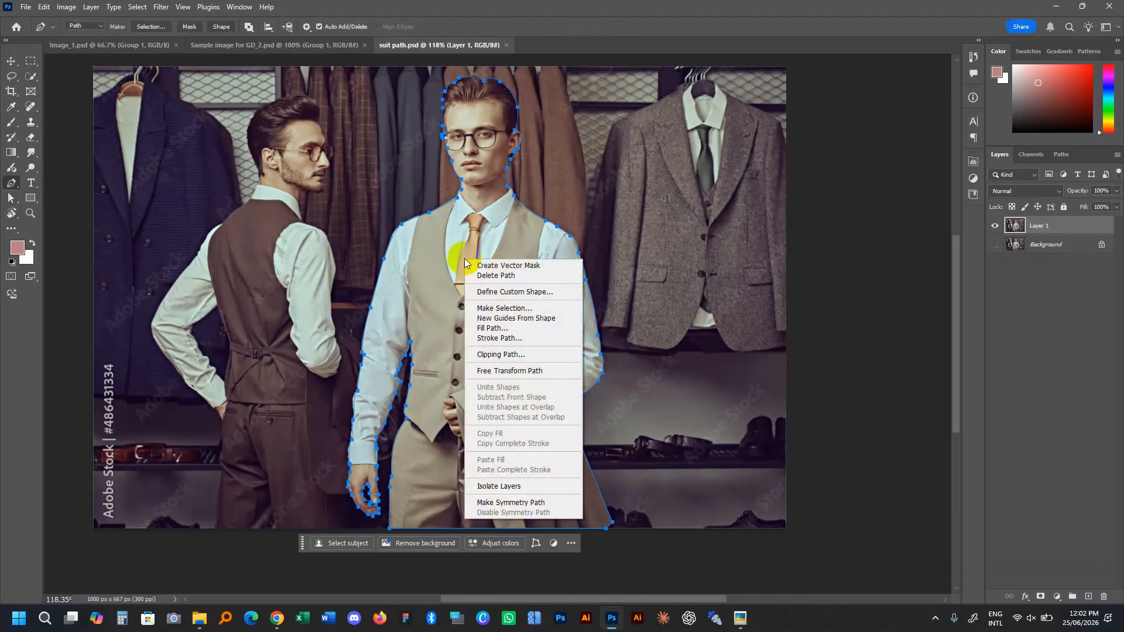
click(523, 309)
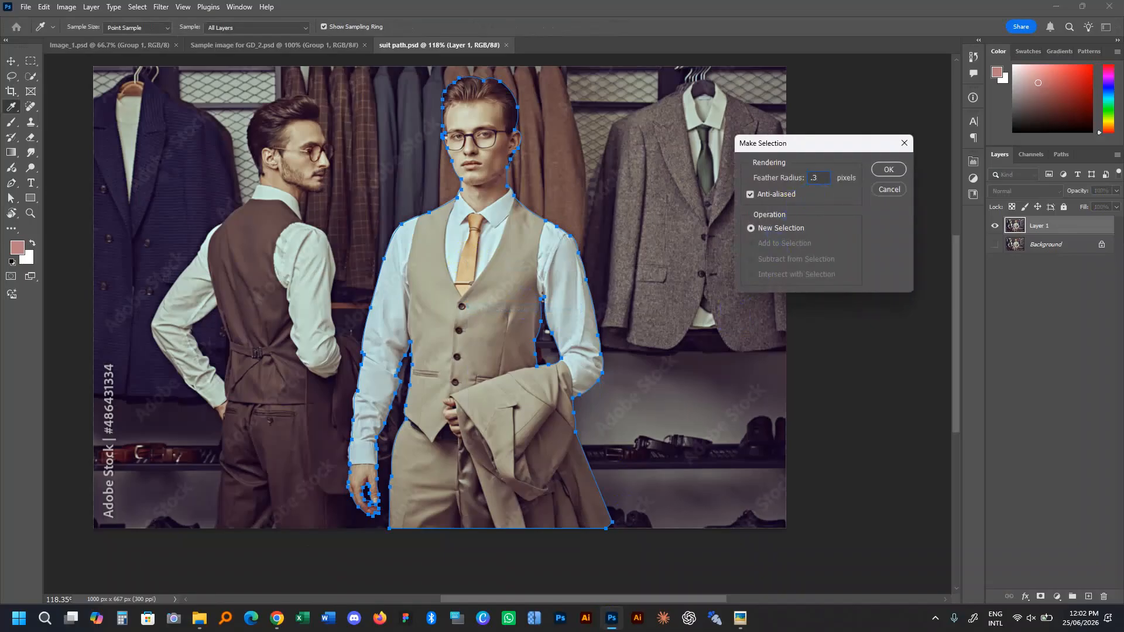
click(884, 171)
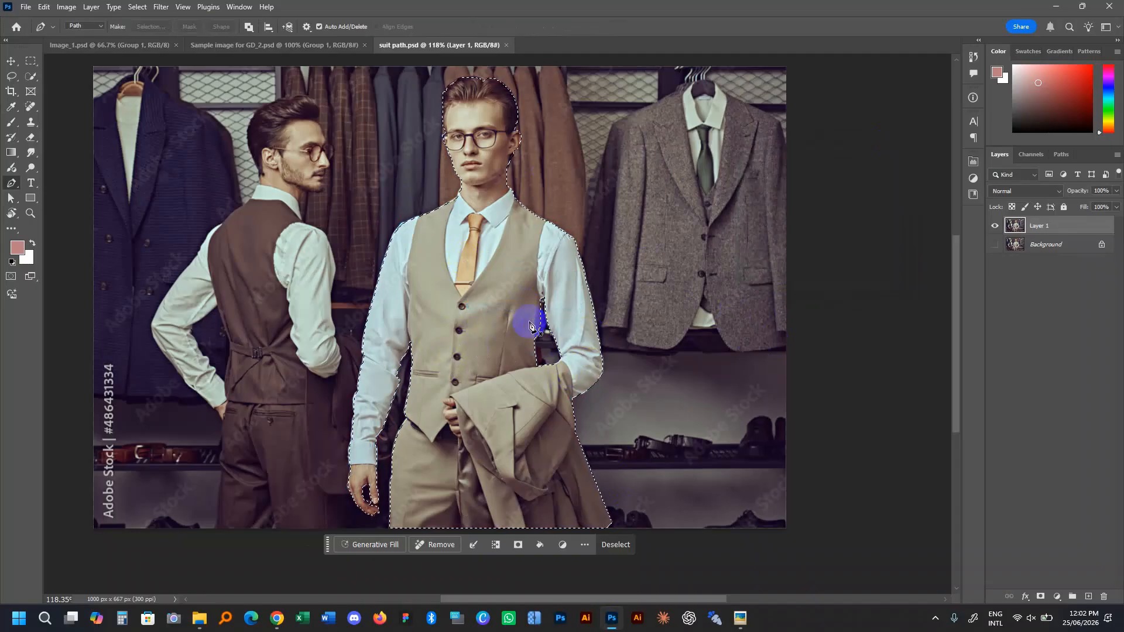
key(v)
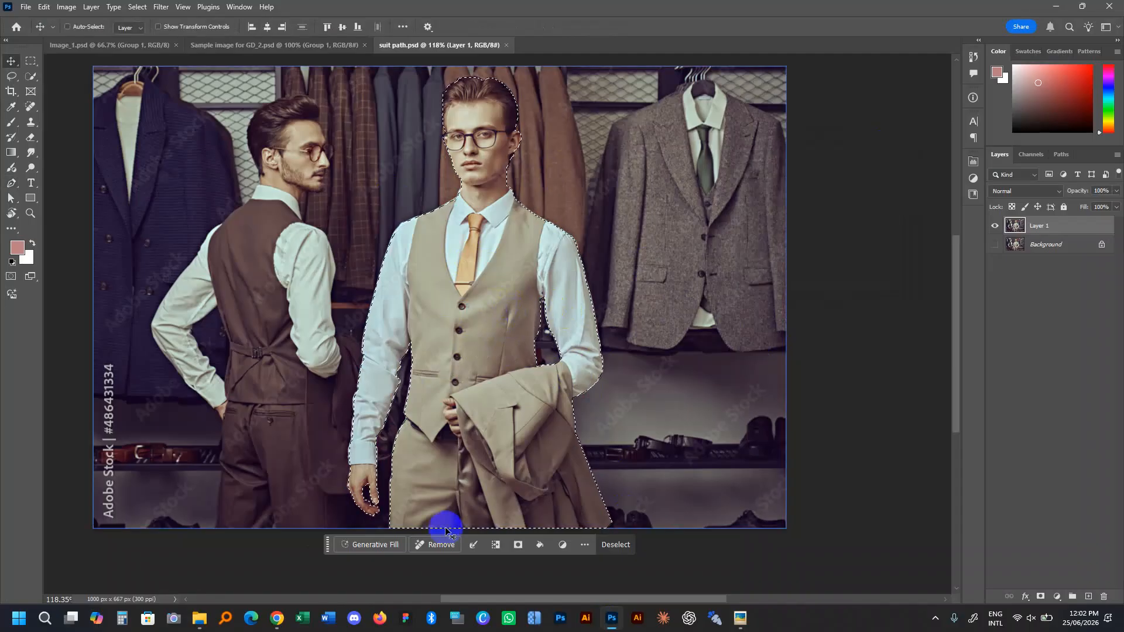
Reopen pq2.JPG from File Explorer to check the required new document size, and return to Photoshop.
click(203, 627)
click(321, 114)
double_click(348, 116)
scroll(470, 309, up, 5)
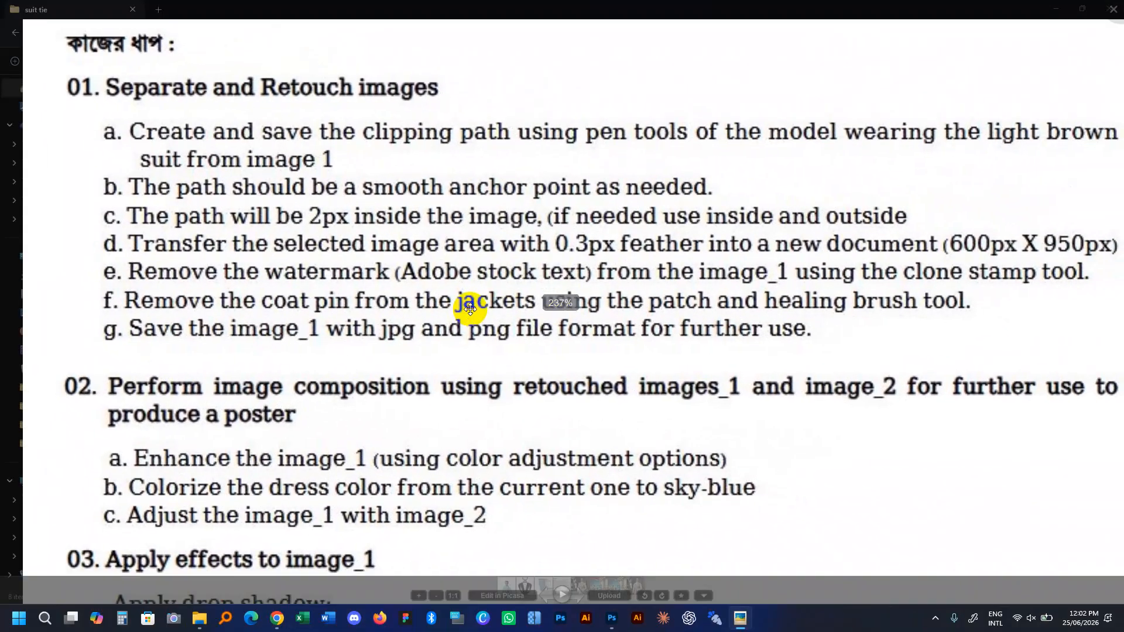
scroll(470, 308, down, 5)
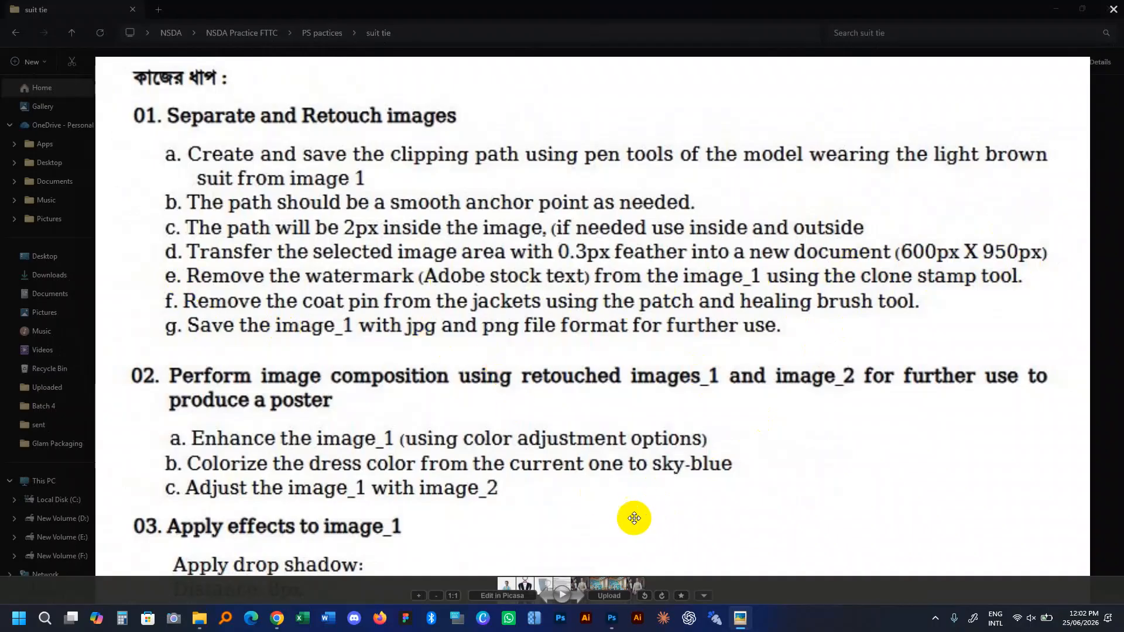
click(612, 617)
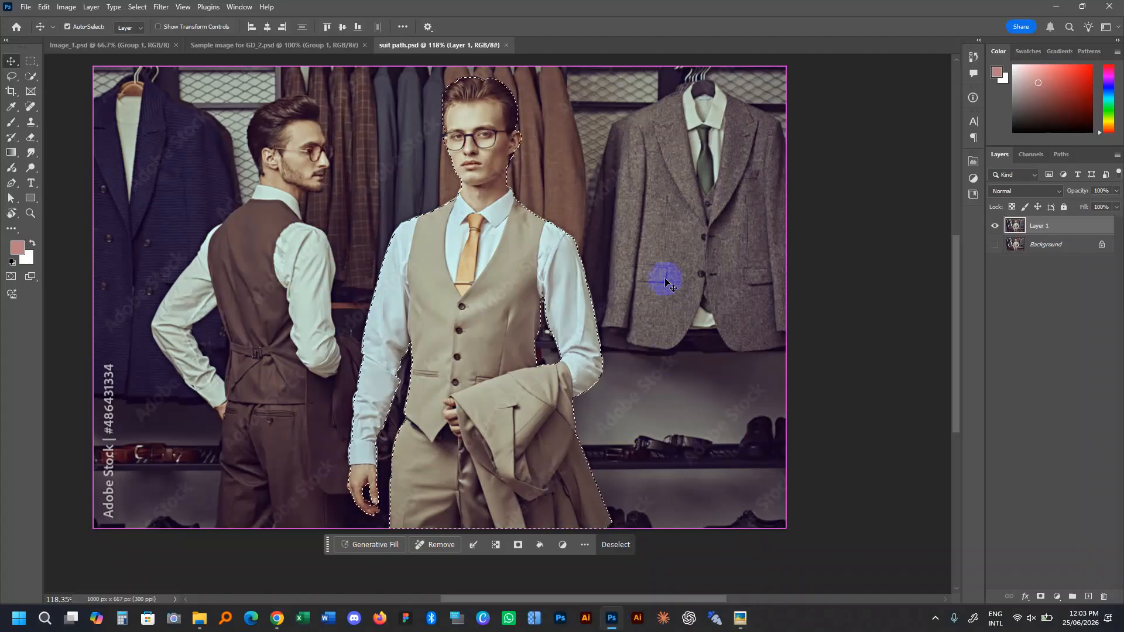
Check the required size in pq2.JPG and create a new 600 x 950 px document at 300 pixels/inch with a white background.
key(ctrl+n)
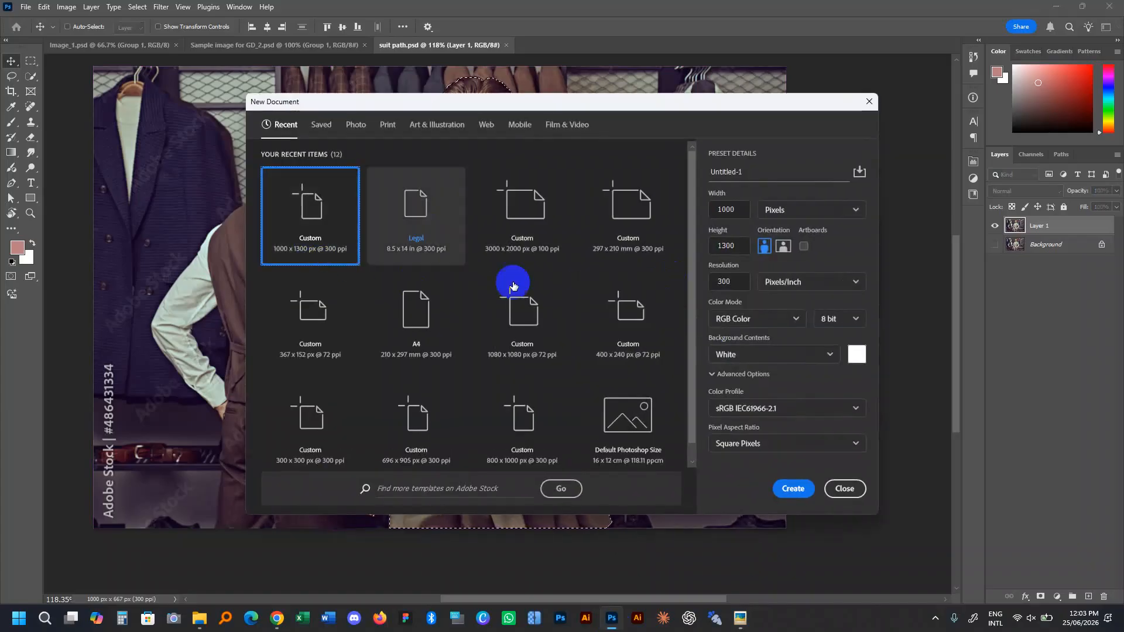
click(725, 209)
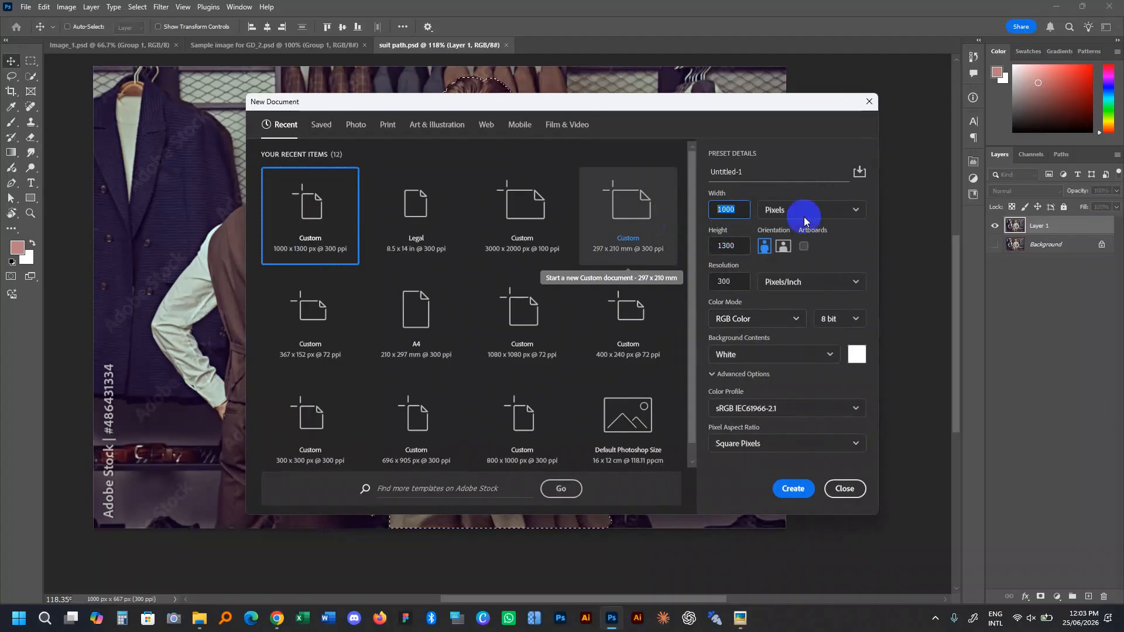
click(741, 618)
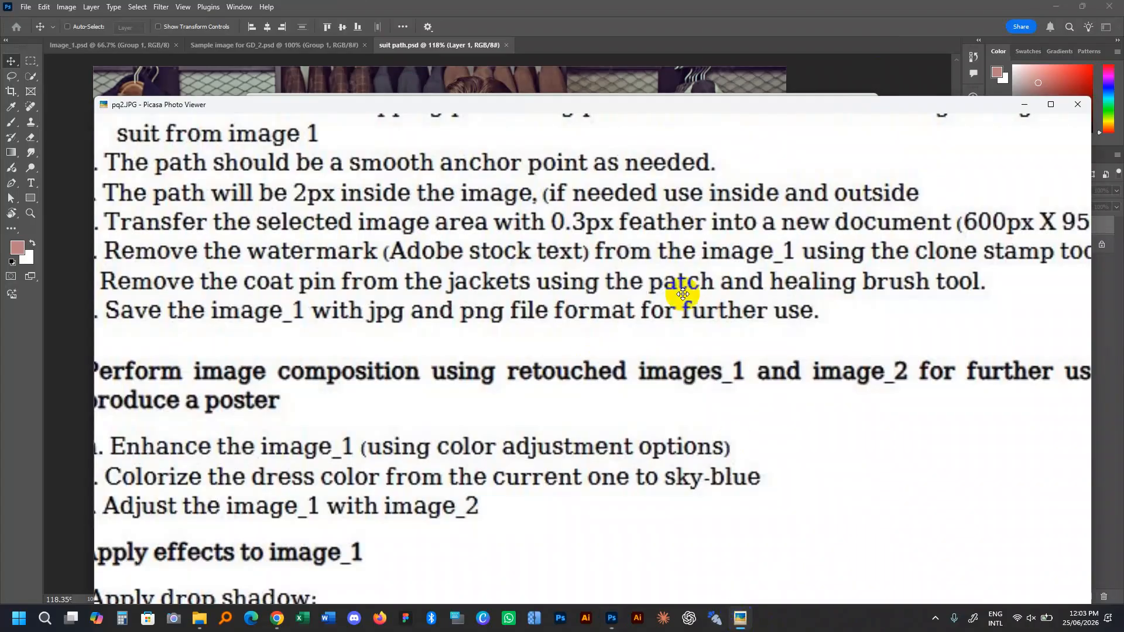
drag(929, 251, 770, 279)
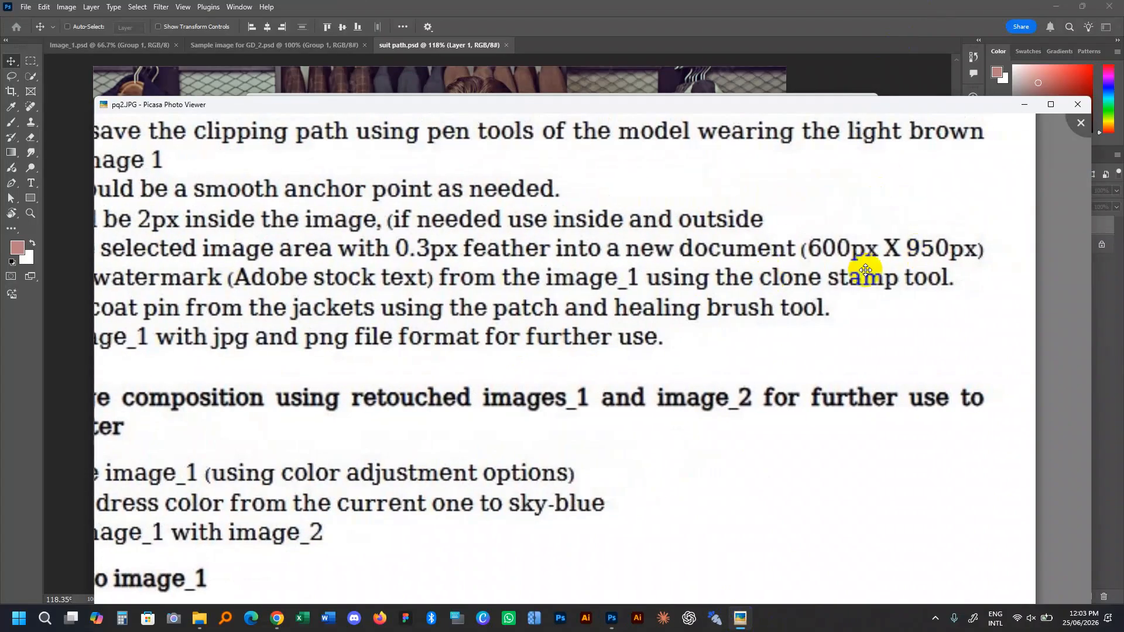
click(810, 8)
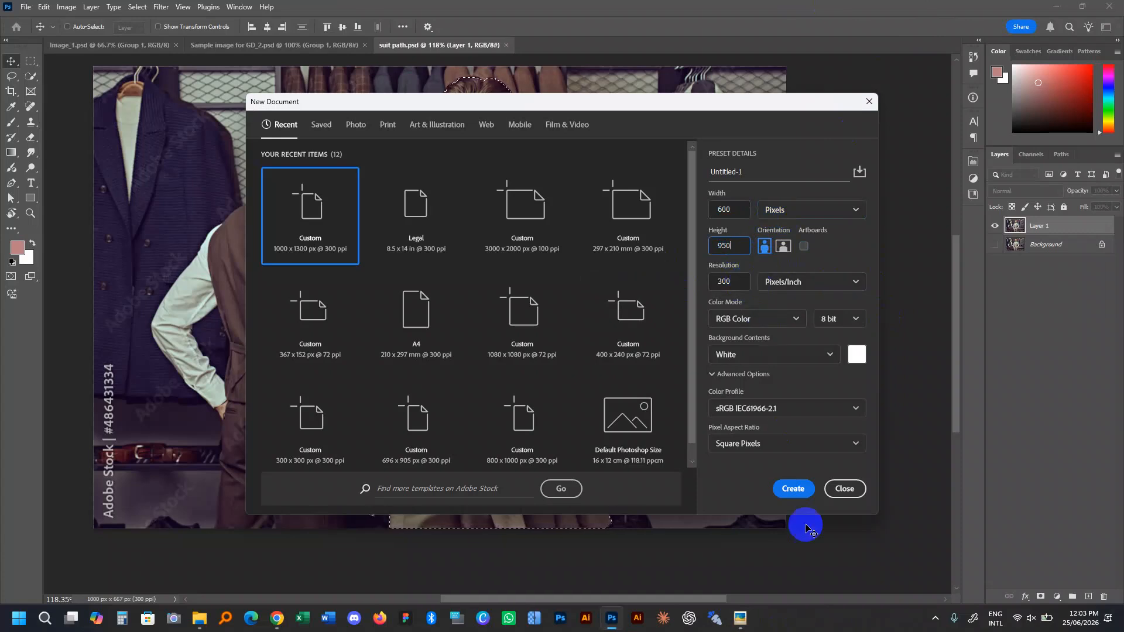
click(786, 496)
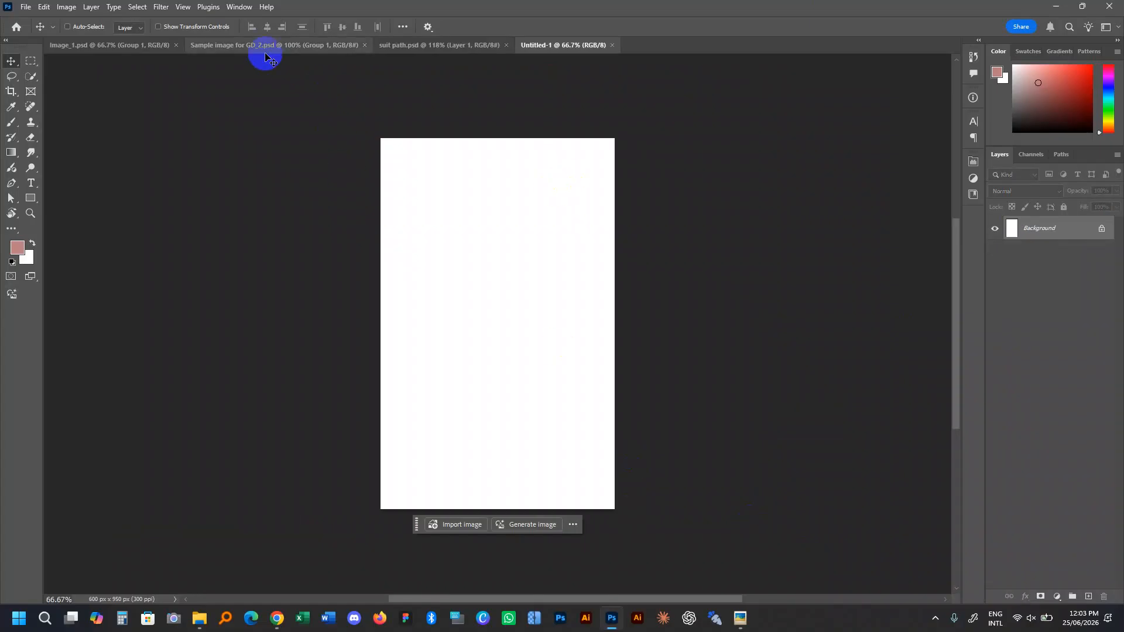
Copy the selected model from suit path.psd into the new blank document and move him down to the canvas's bottom edge.
click(137, 47)
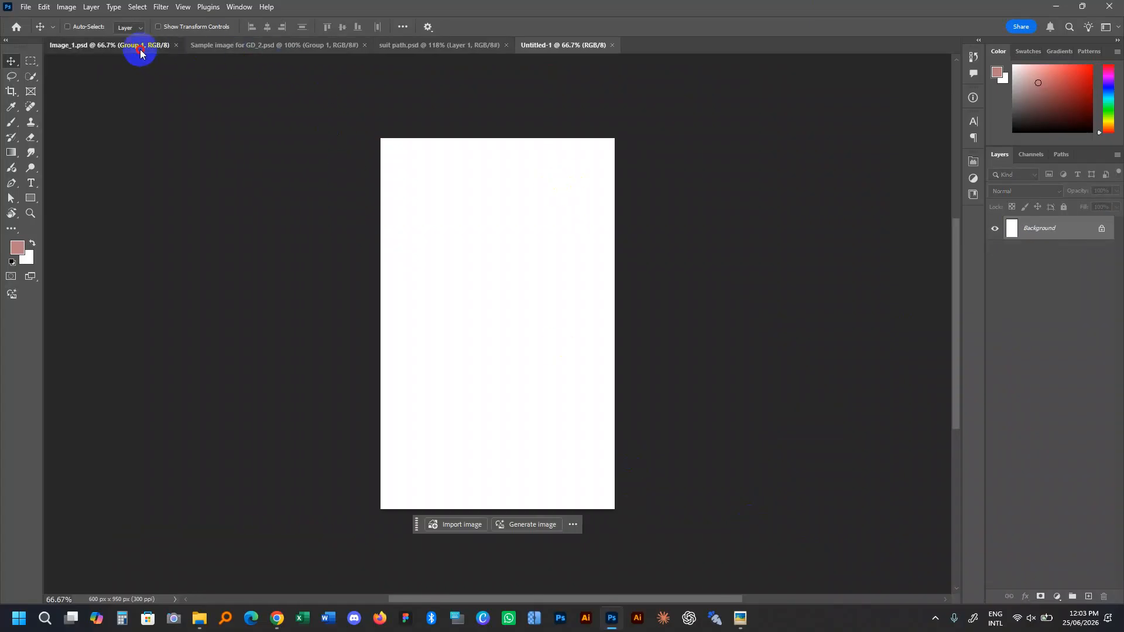
click(432, 45)
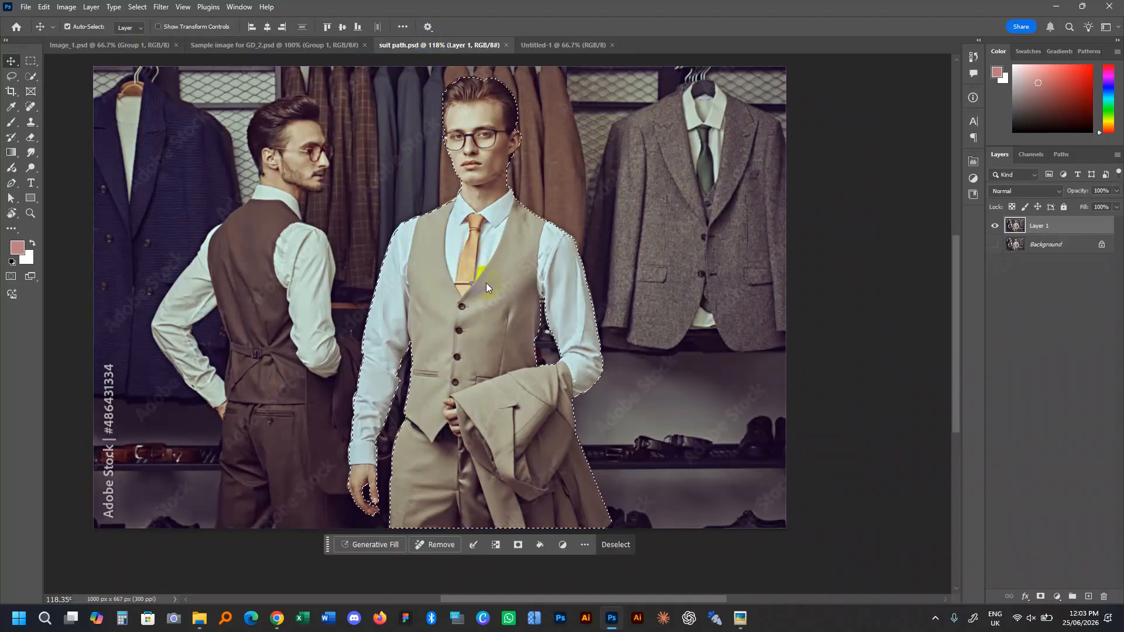
key(super+space)
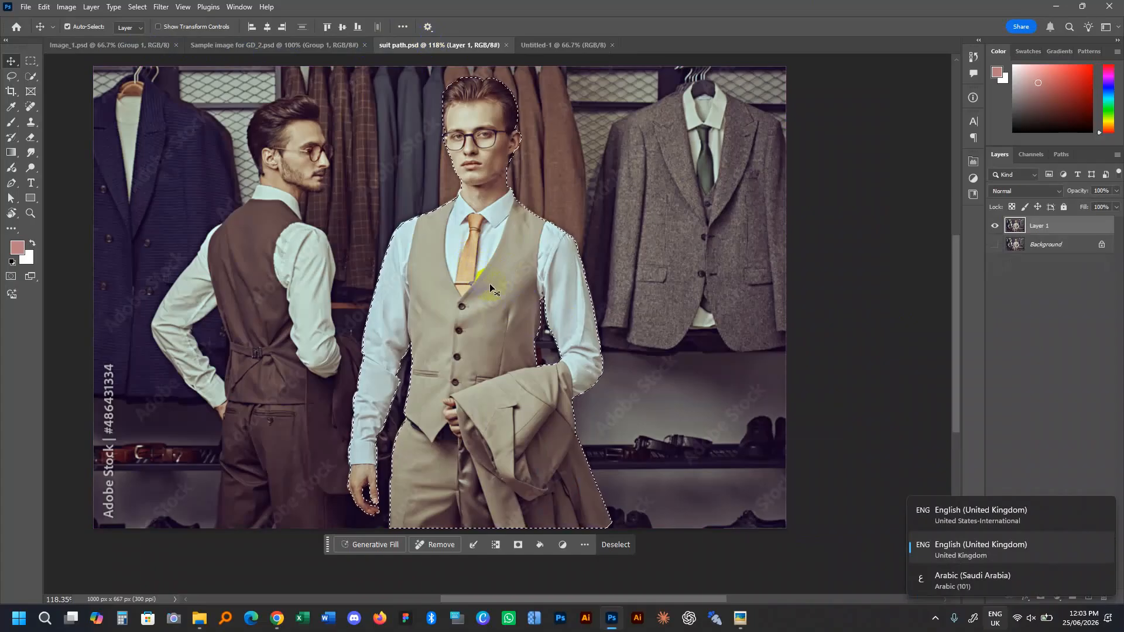
key(ctrl)
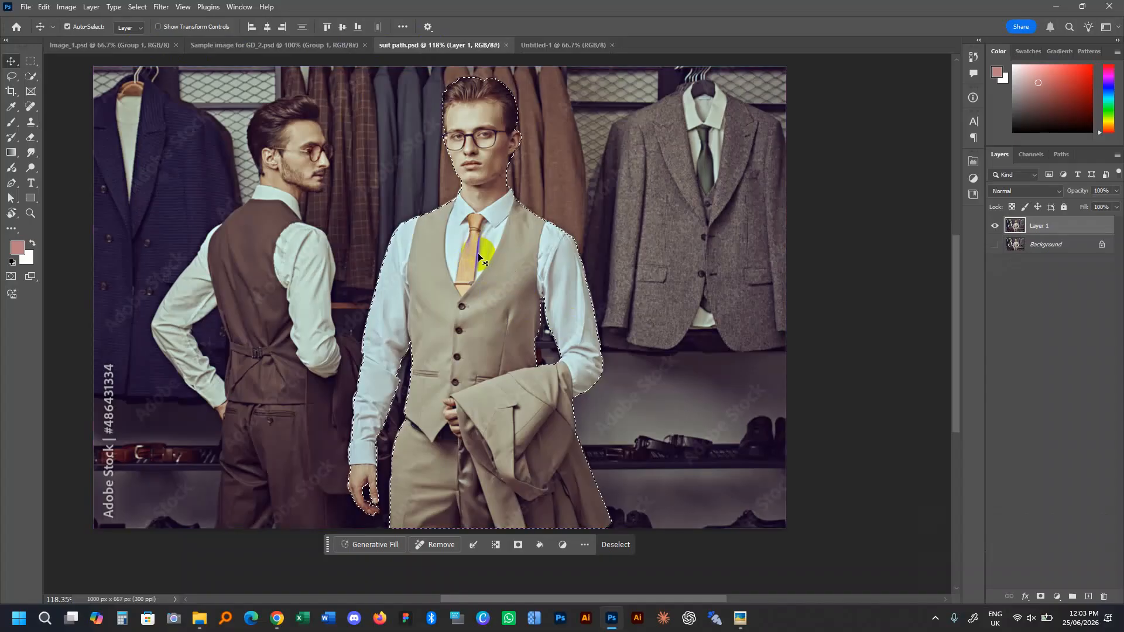
click(554, 46)
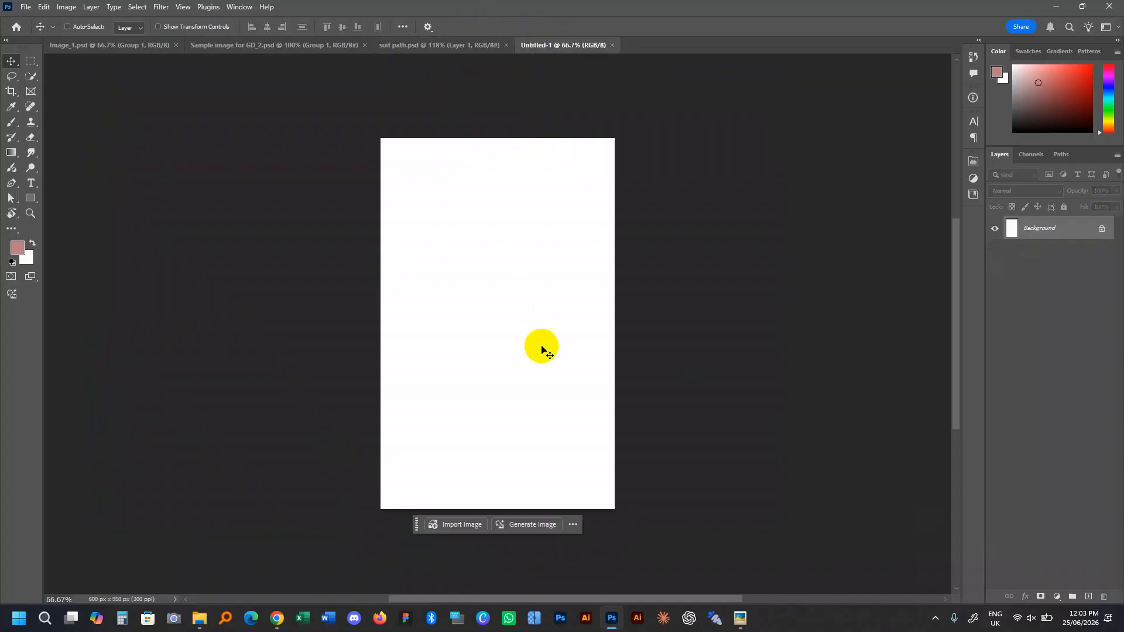
key(ctrl+v)
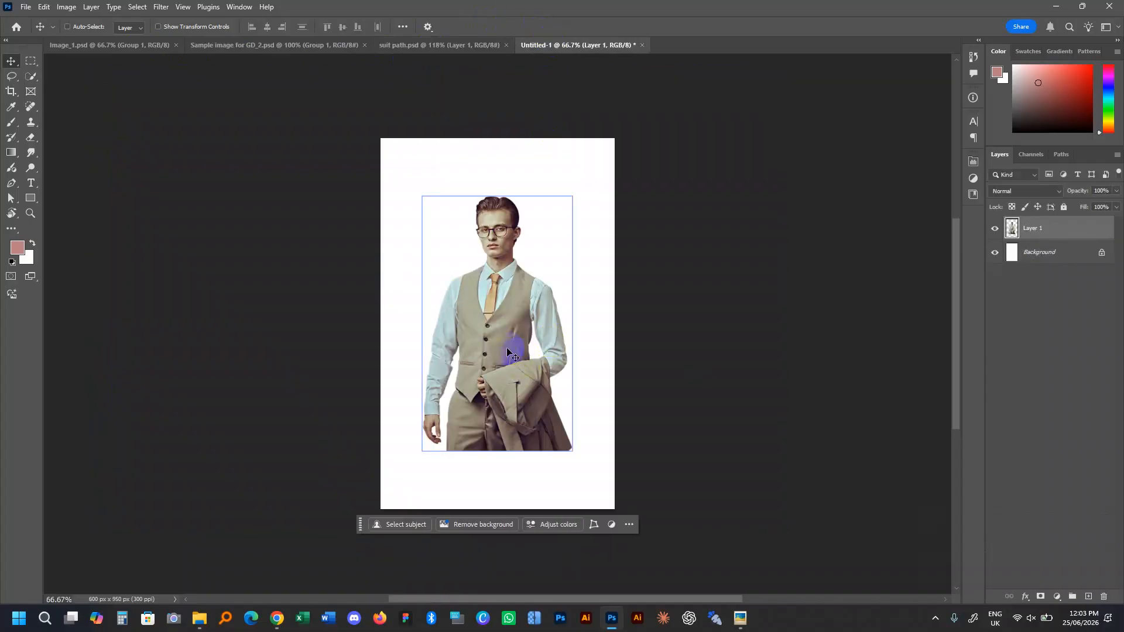
drag(508, 338, 525, 399)
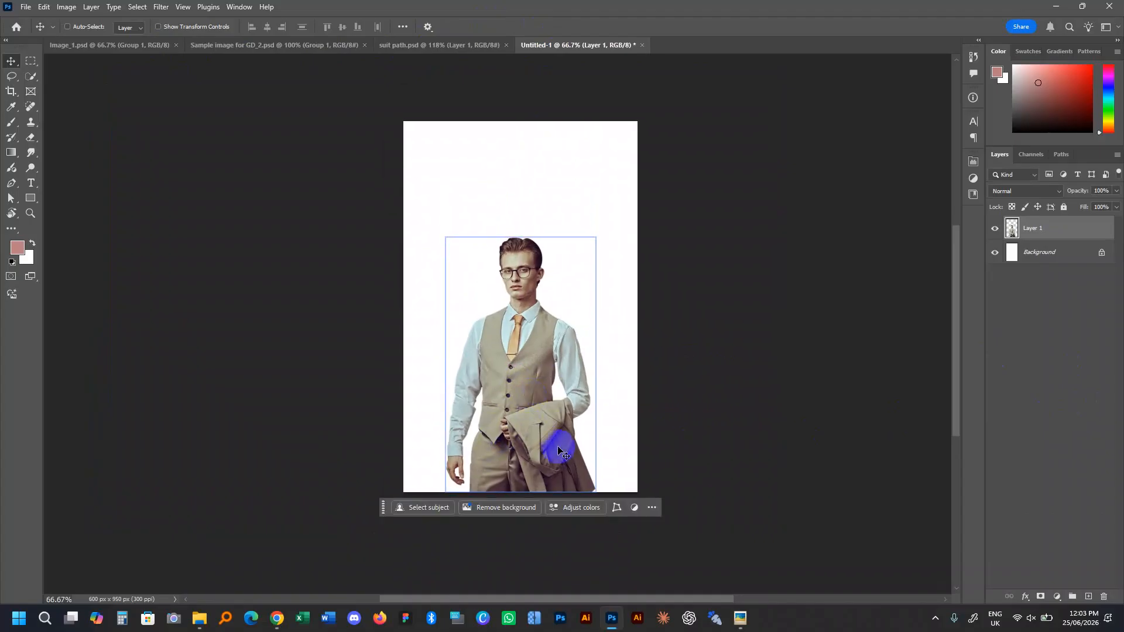
Return to suit path.psd, deselect the model and close that document.
scroll(560, 441, up, 3)
click(431, 45)
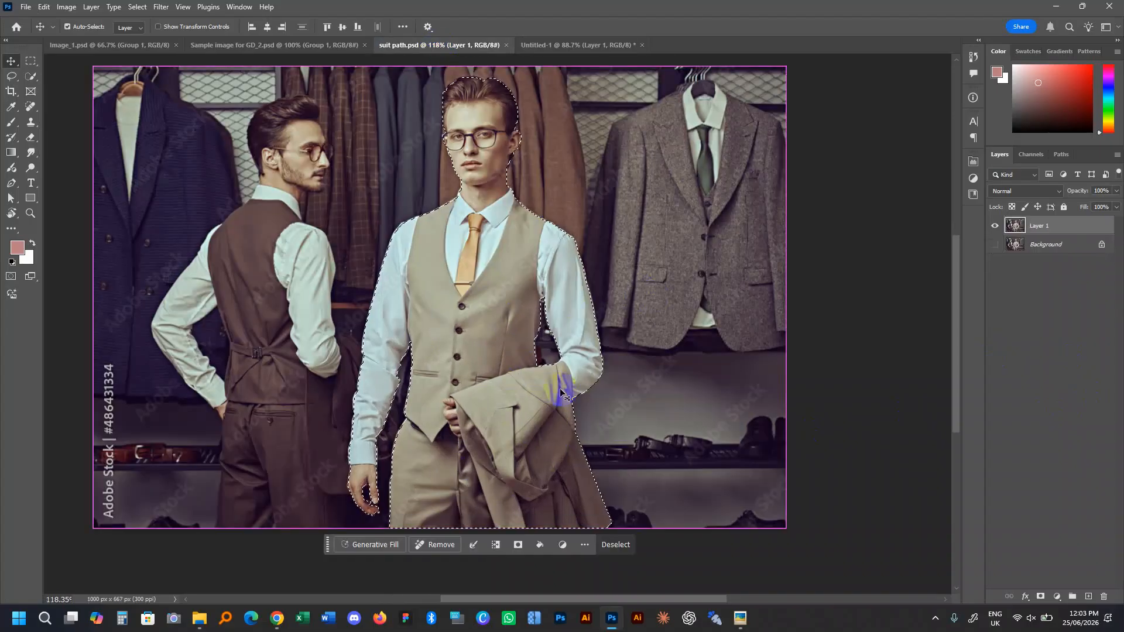
key(ctrl+d)
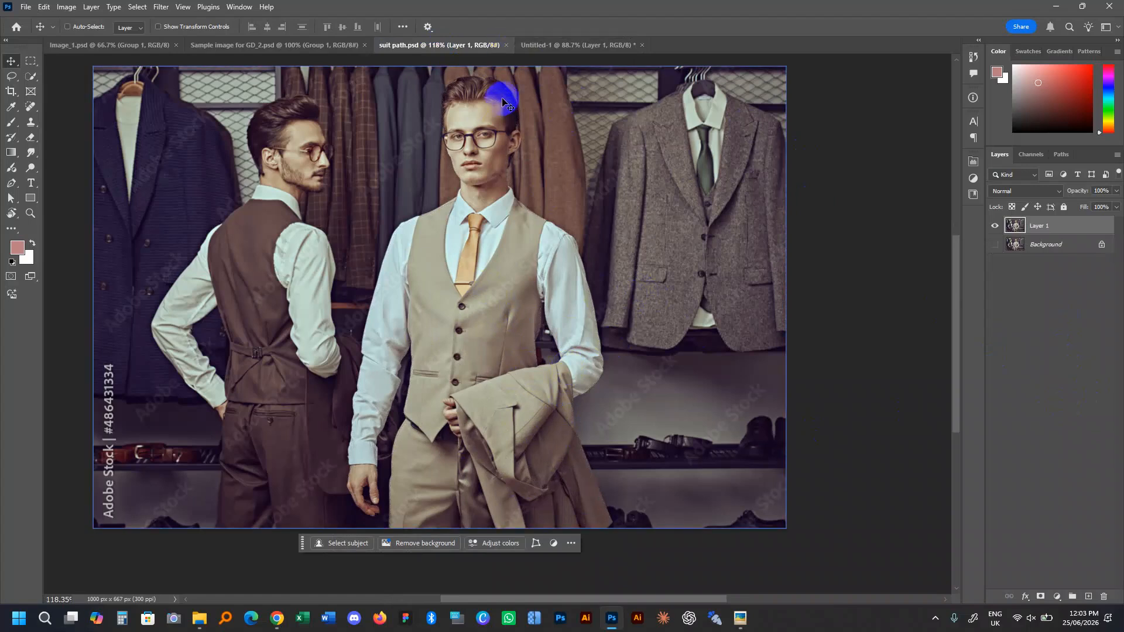
drag(509, 130, 544, 364)
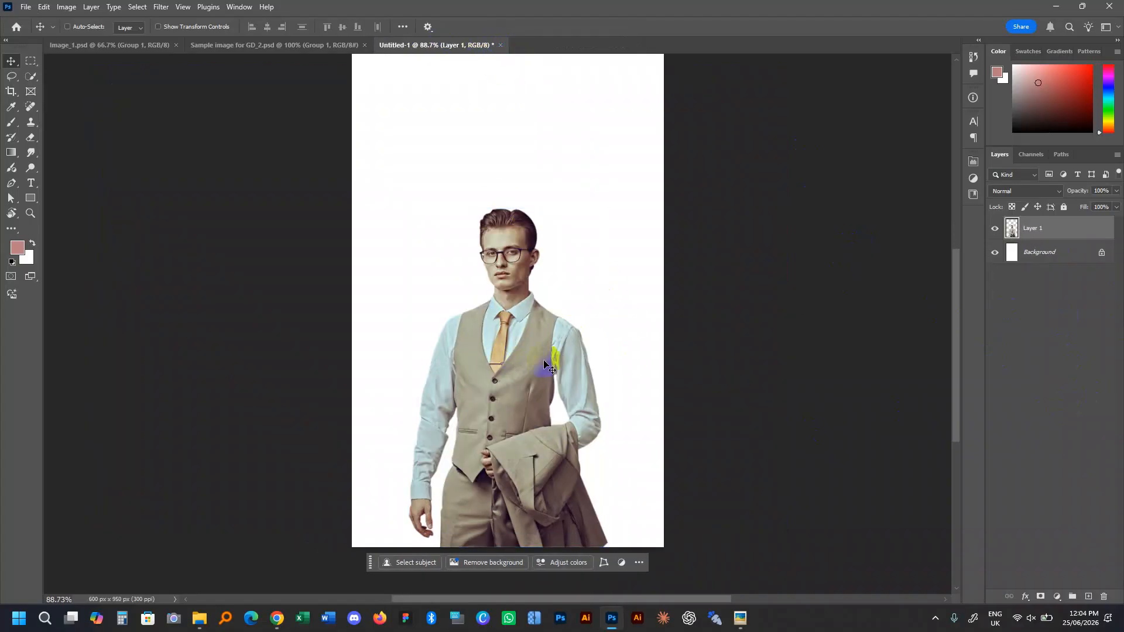
scroll(545, 379, down, 2)
key(ctrl+s)
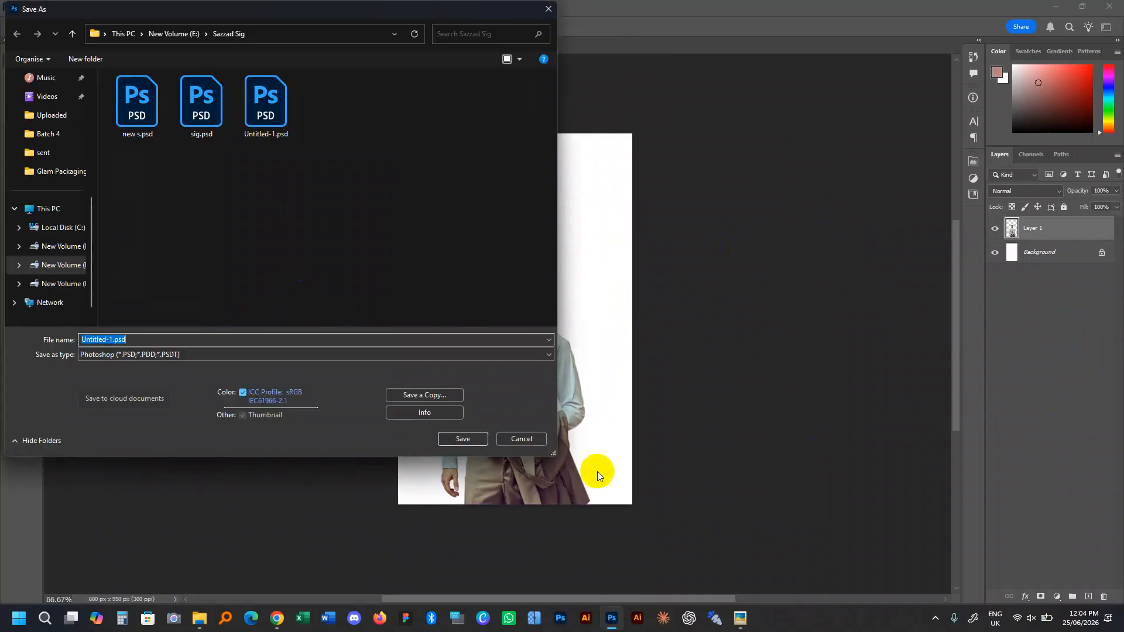
click(518, 439)
click(670, 349)
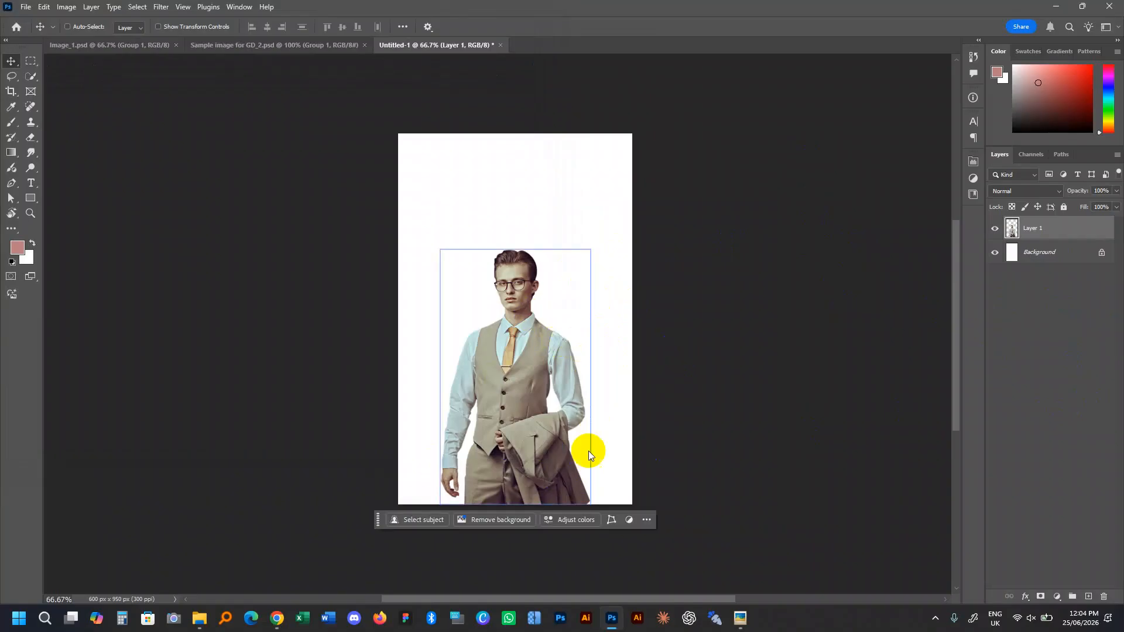
Reread the watermark removal instruction in pq2.JPG and return to Photoshop.
click(740, 617)
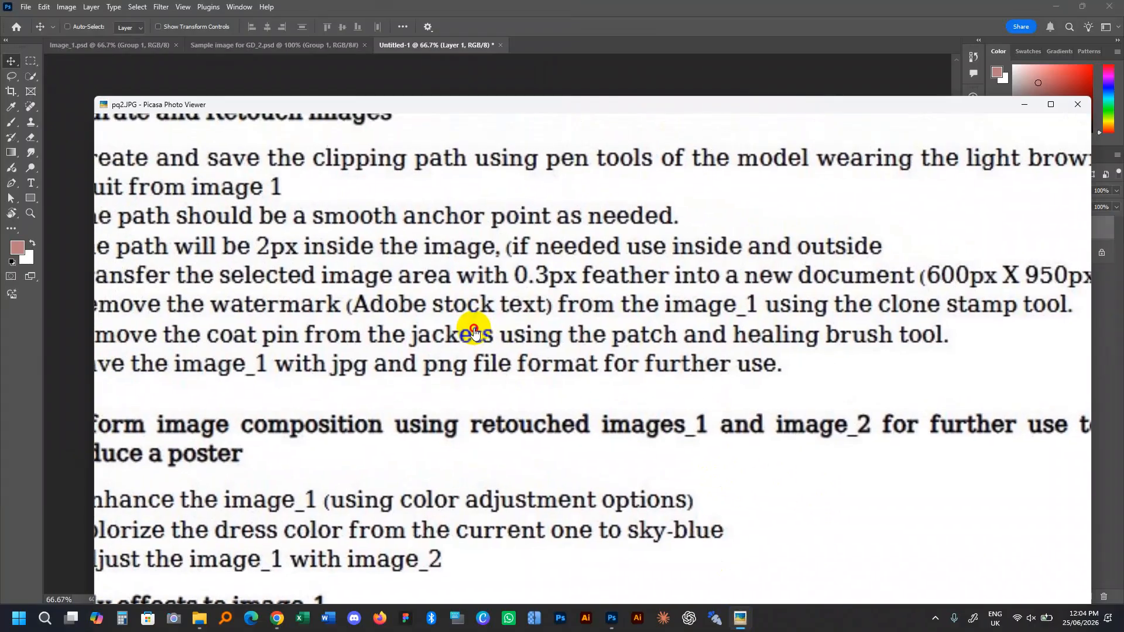
drag(474, 330, 539, 319)
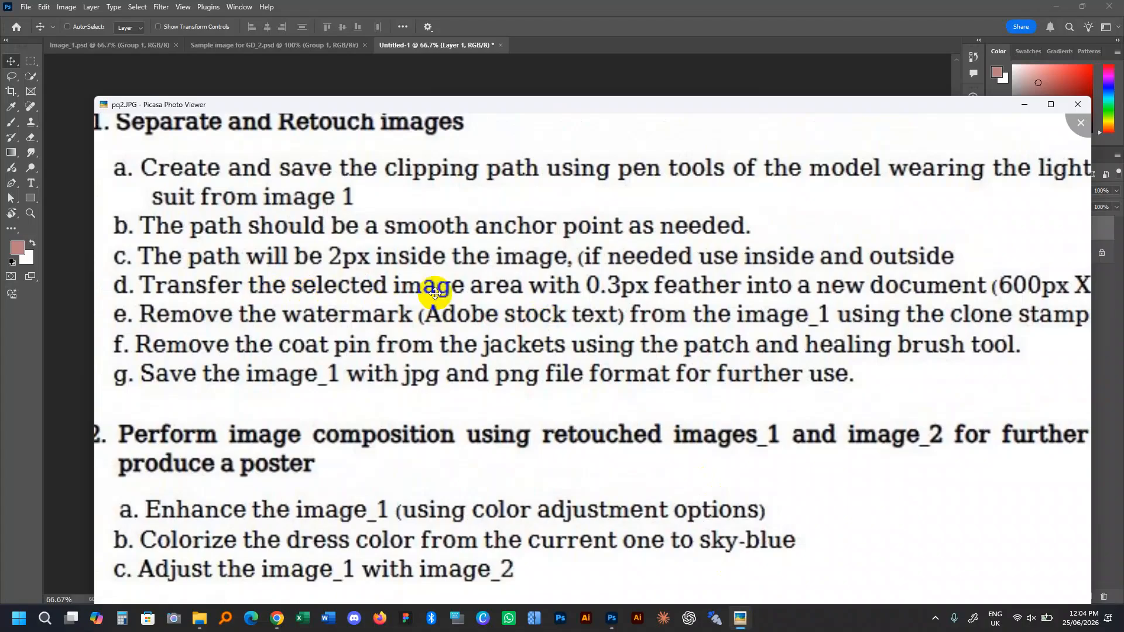
drag(808, 298, 778, 277)
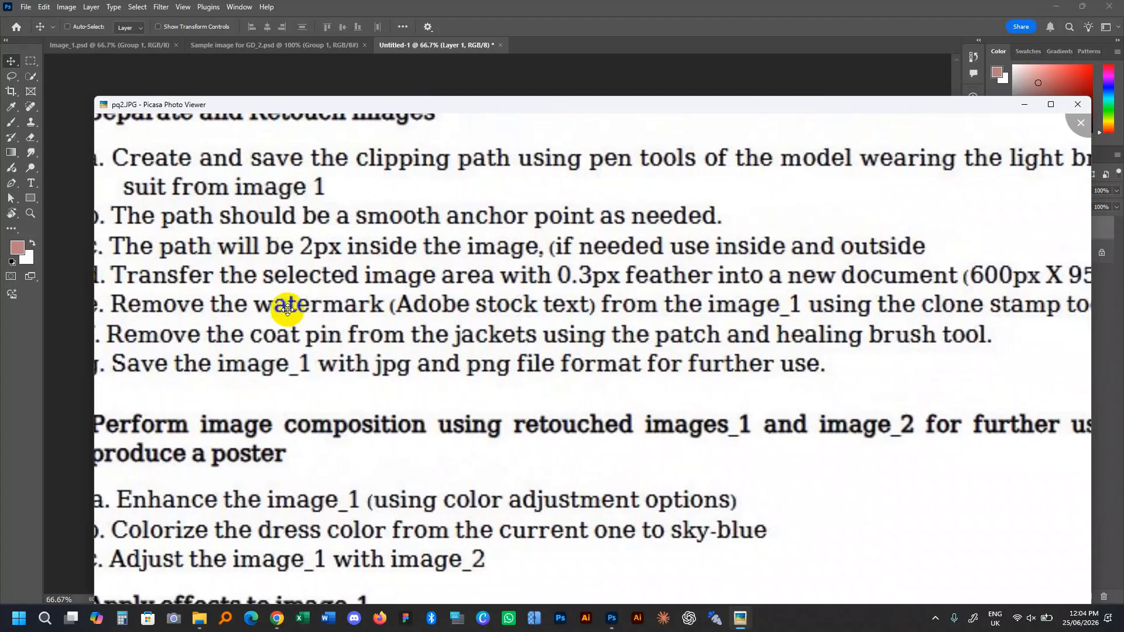
drag(210, 312, 193, 307)
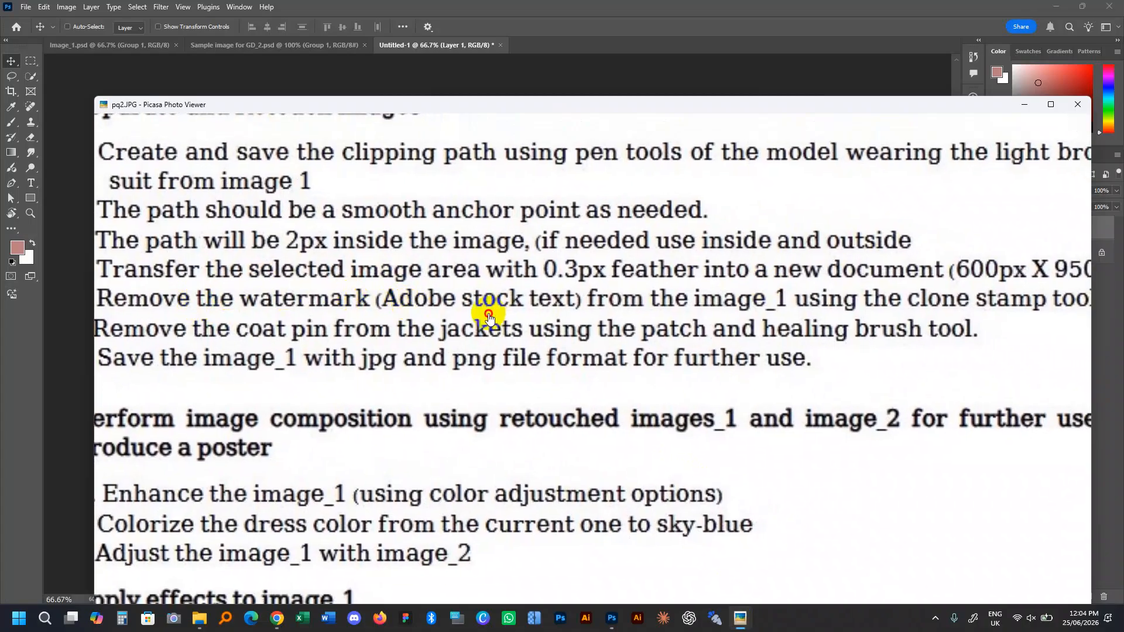
drag(489, 313, 480, 311)
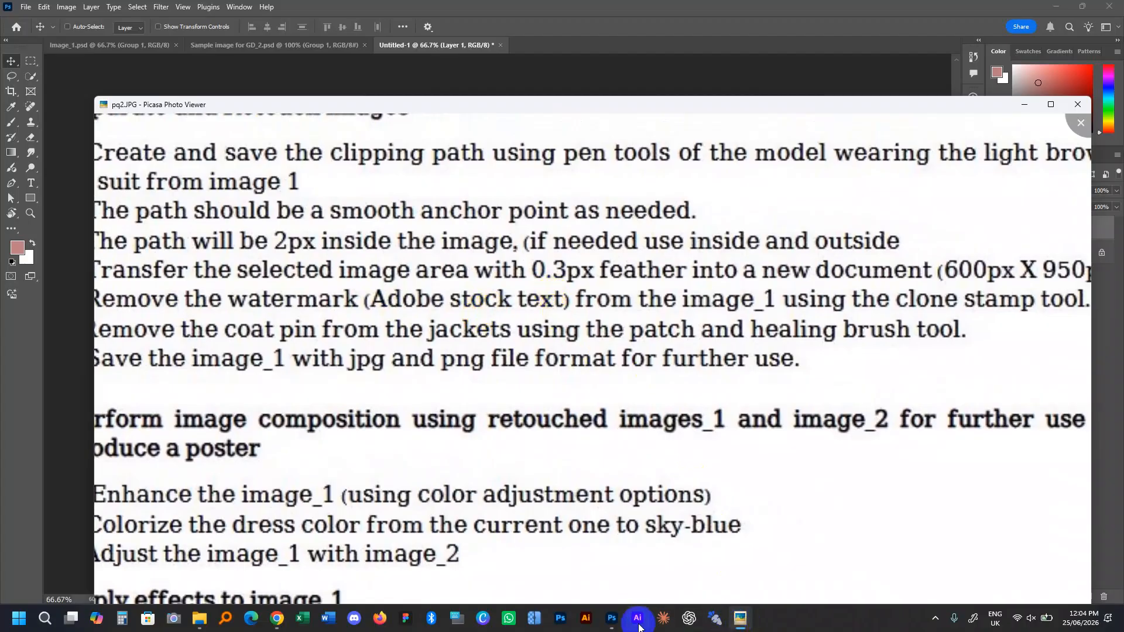
click(609, 628)
Inspect the Adobe Stock watermark across the model's vest and shirt up close.
scroll(650, 298, up, 6)
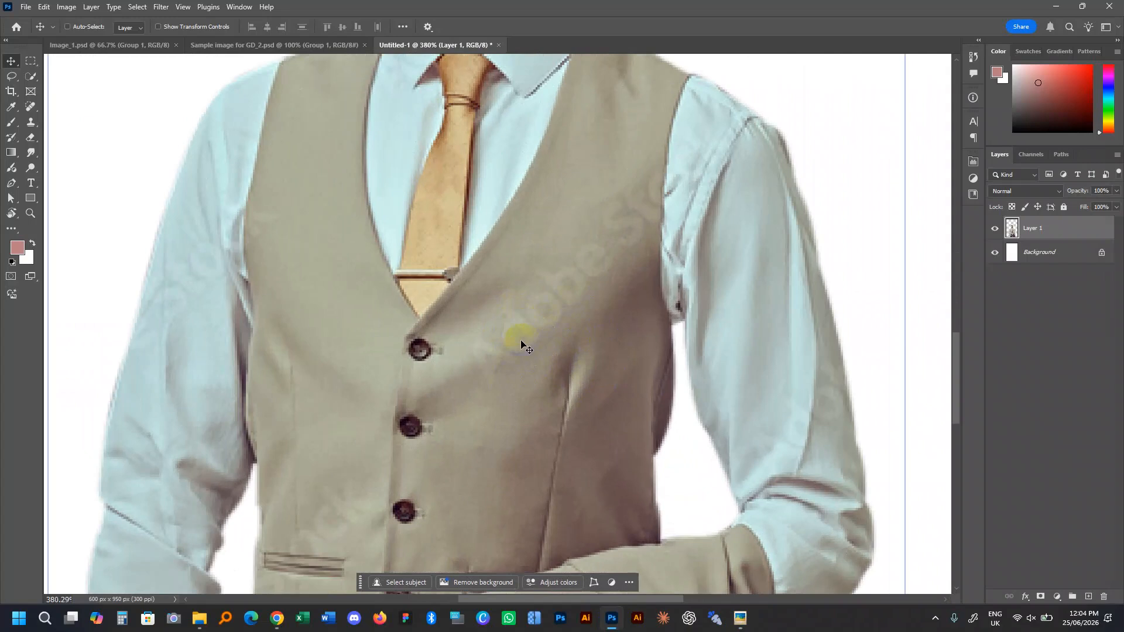
scroll(609, 308, down, 6)
scroll(597, 308, up, 6)
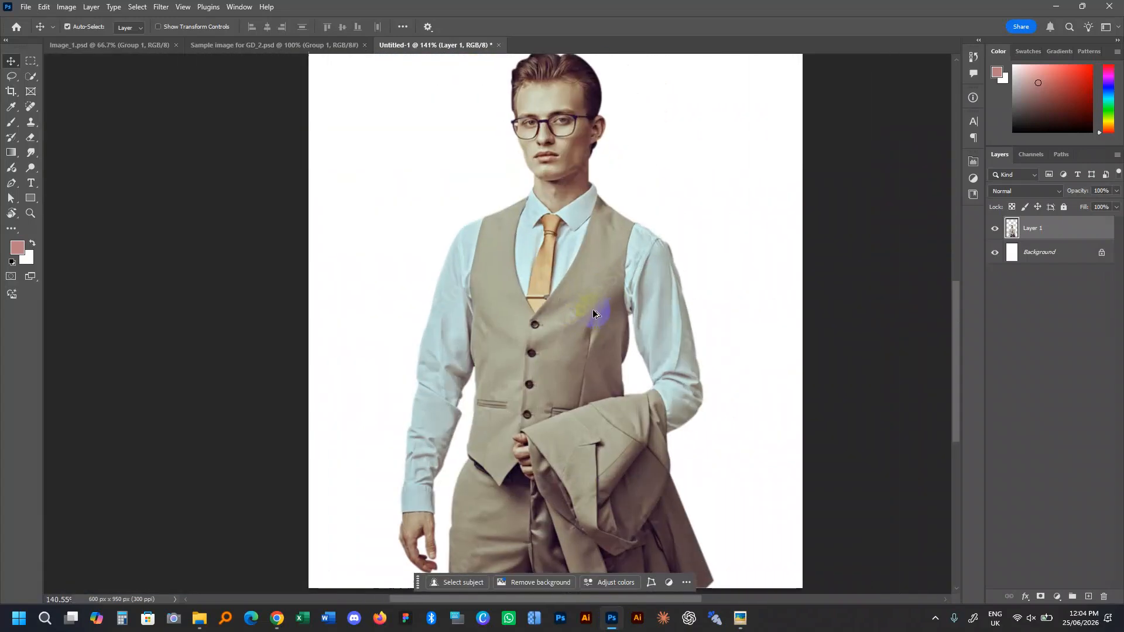
scroll(592, 313, down, 6)
scroll(561, 338, up, 6)
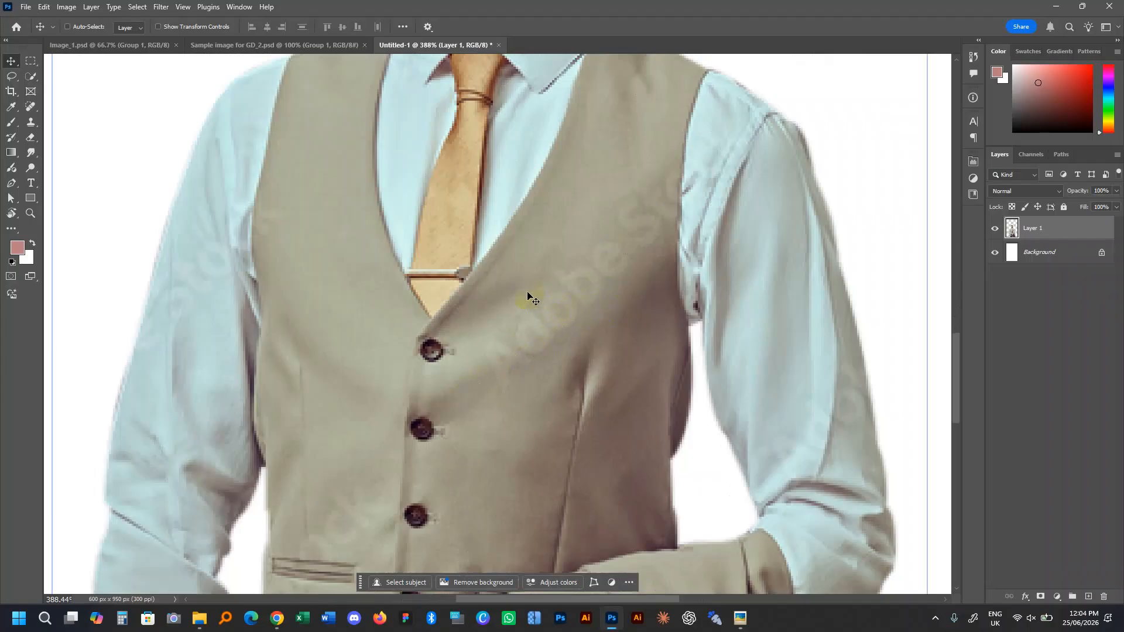
Bring pq2.JPG back up to read which tools are required for the watermark and coat pin removal, and return to Photoshop.
click(740, 618)
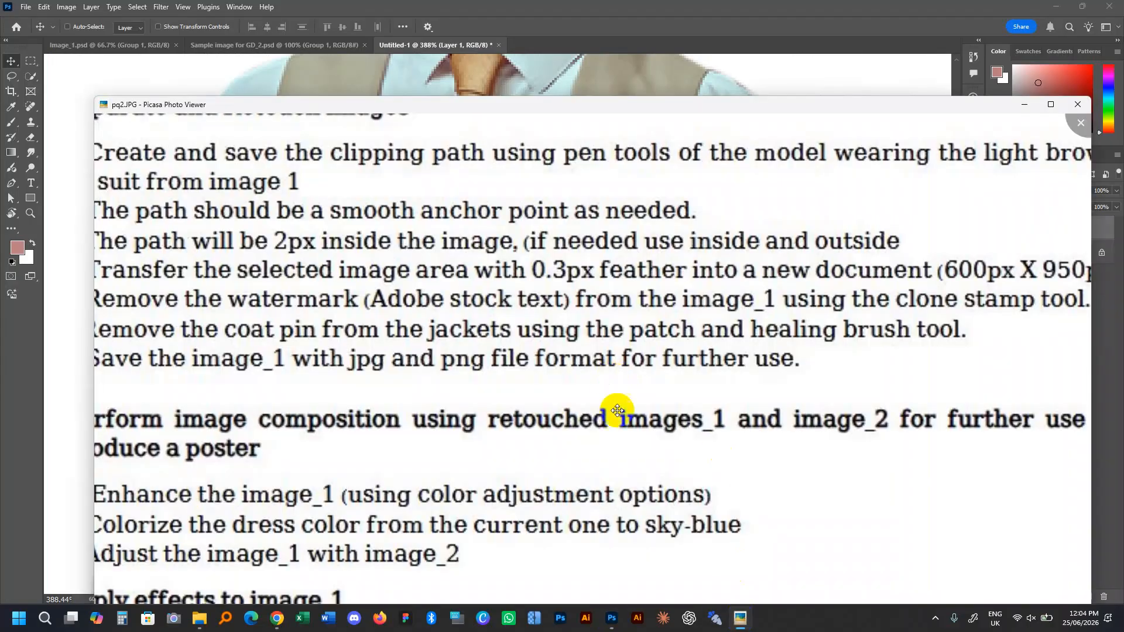
drag(192, 314, 281, 320)
drag(532, 309, 489, 309)
drag(693, 308, 573, 308)
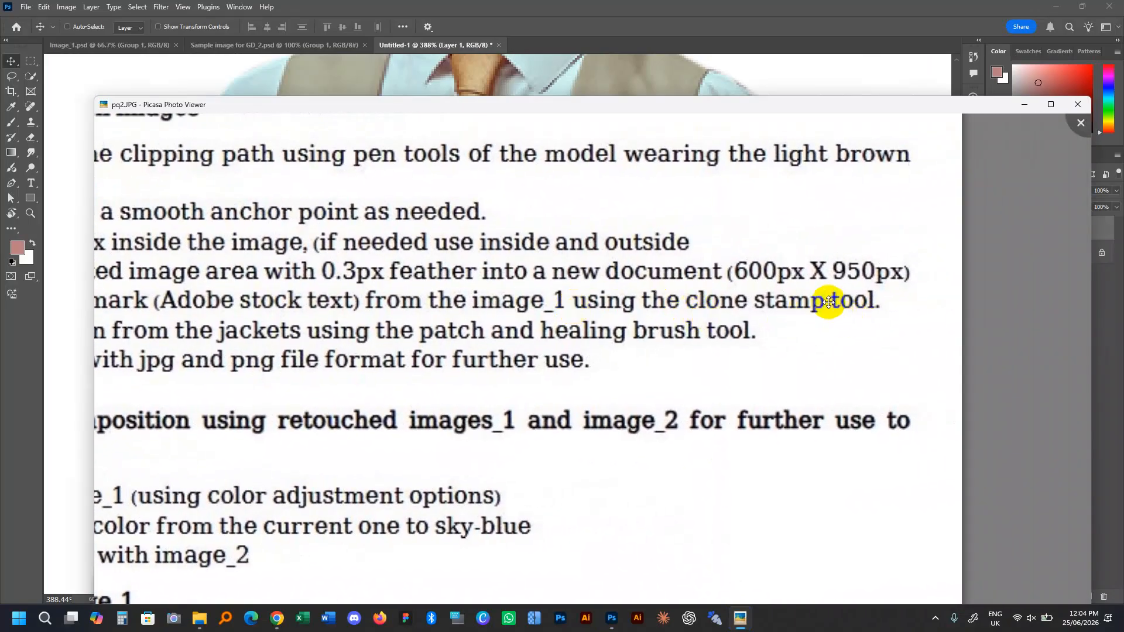
scroll(828, 303, down, 3)
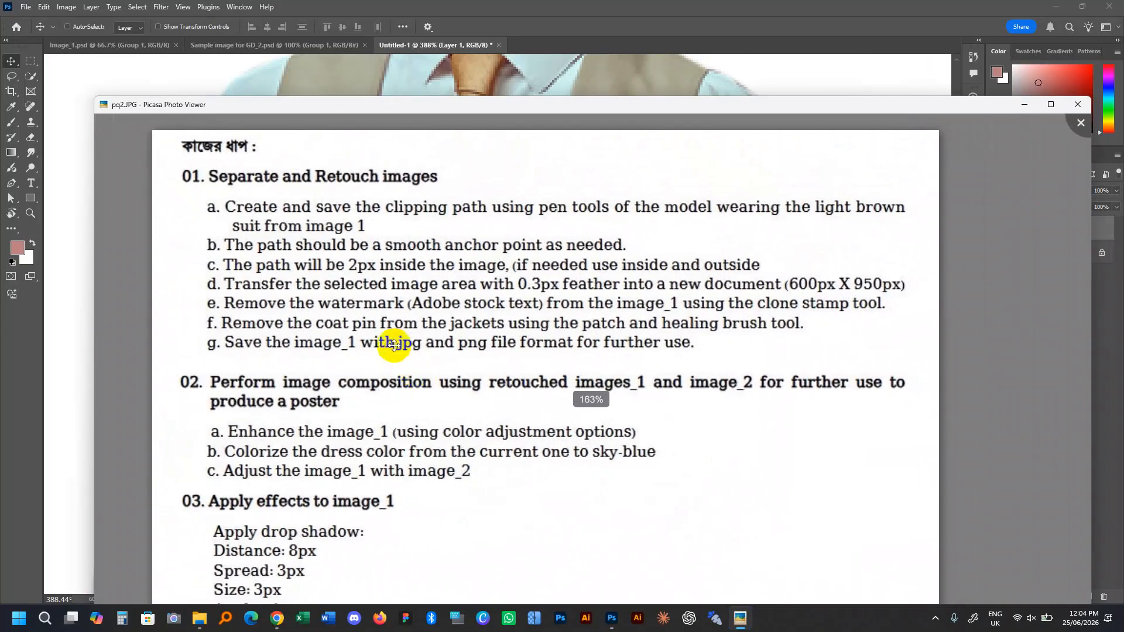
scroll(287, 329, up, 3)
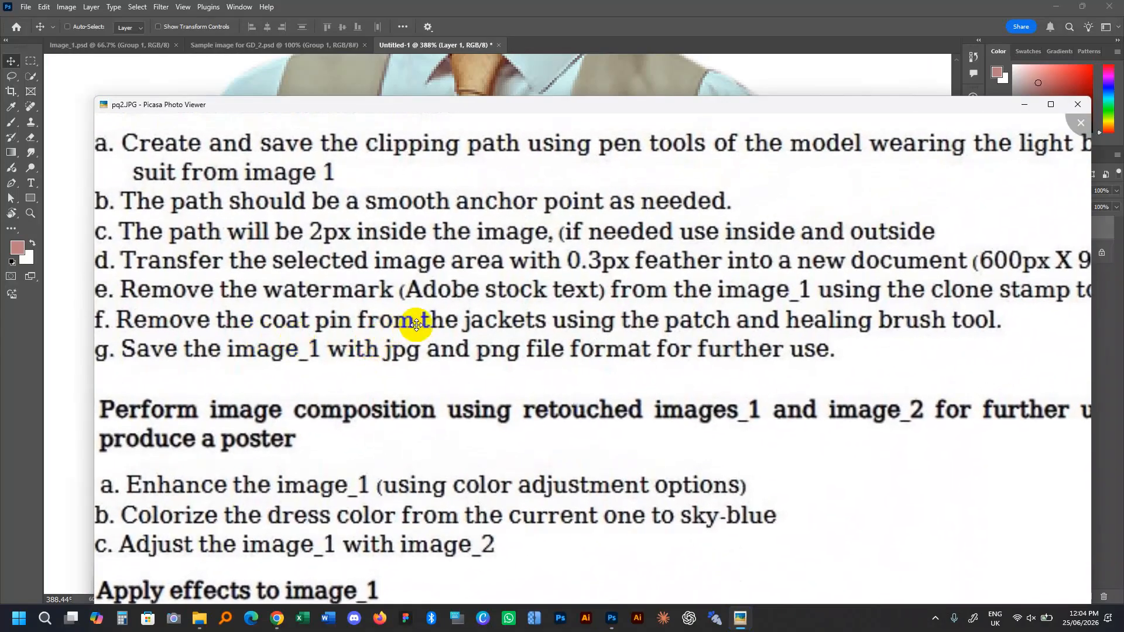
drag(607, 335, 559, 336)
drag(682, 338, 664, 334)
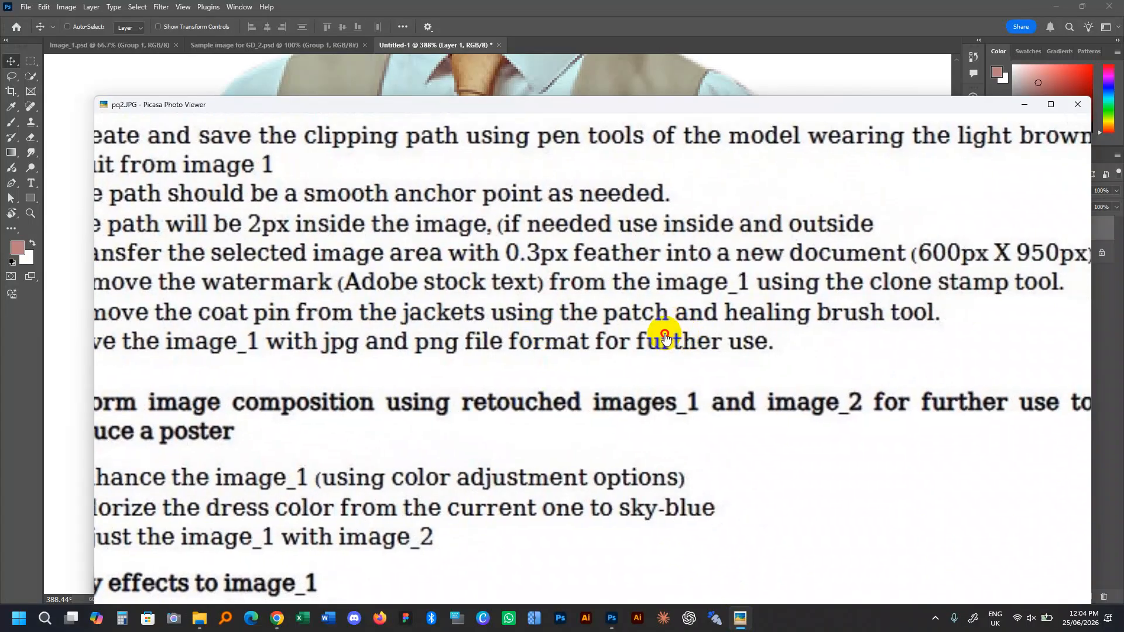
click(732, 616)
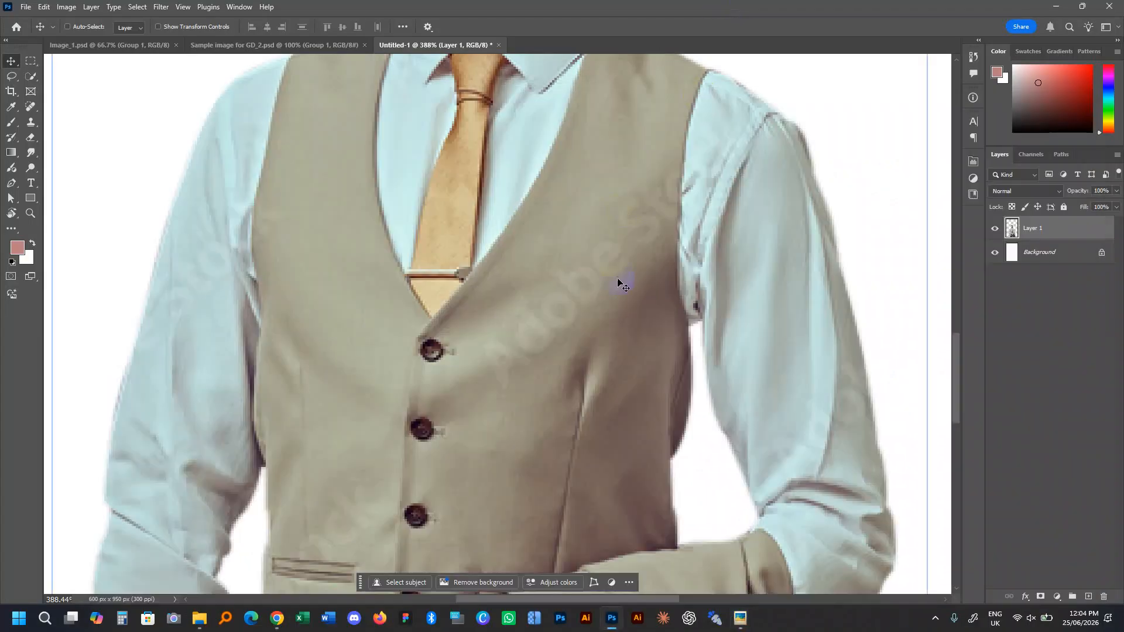
Examine the tie clip at pixel level and the watermark traces on the vest and sleeve.
scroll(515, 327, up, 3)
scroll(515, 327, up, 5)
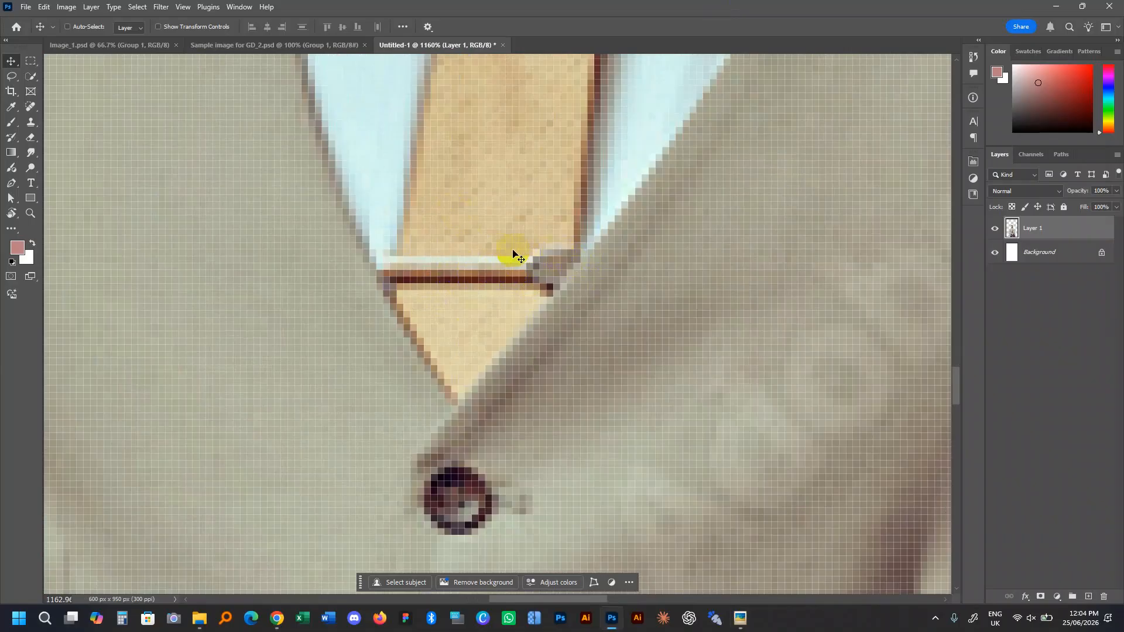
scroll(513, 253, down, 6)
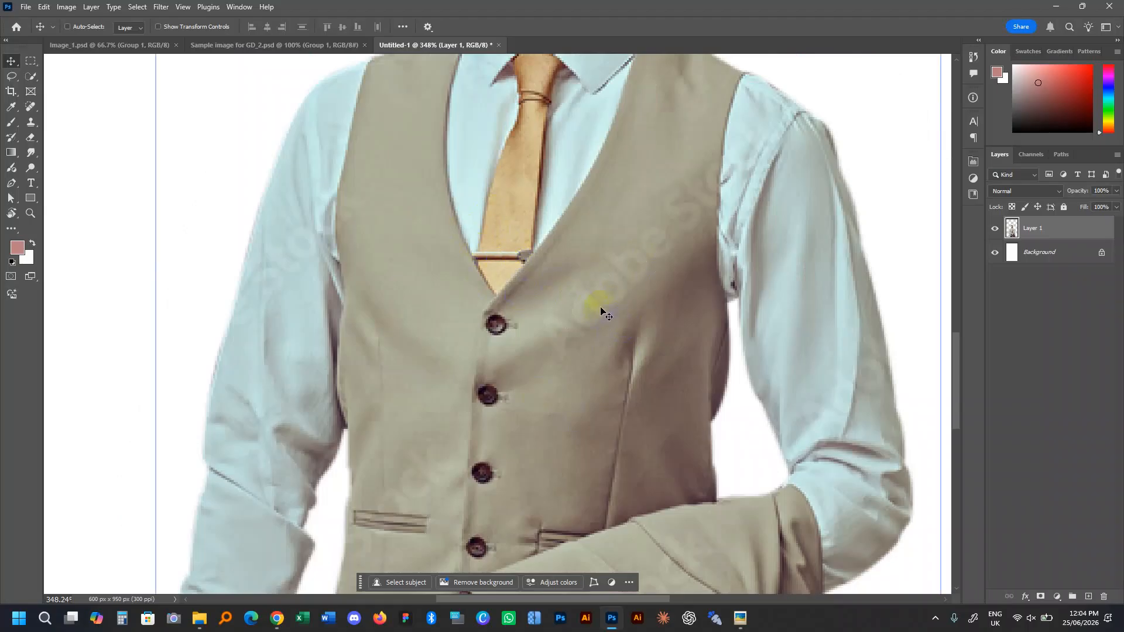
scroll(608, 293, down, 1)
scroll(609, 290, down, 3)
scroll(438, 330, up, 3)
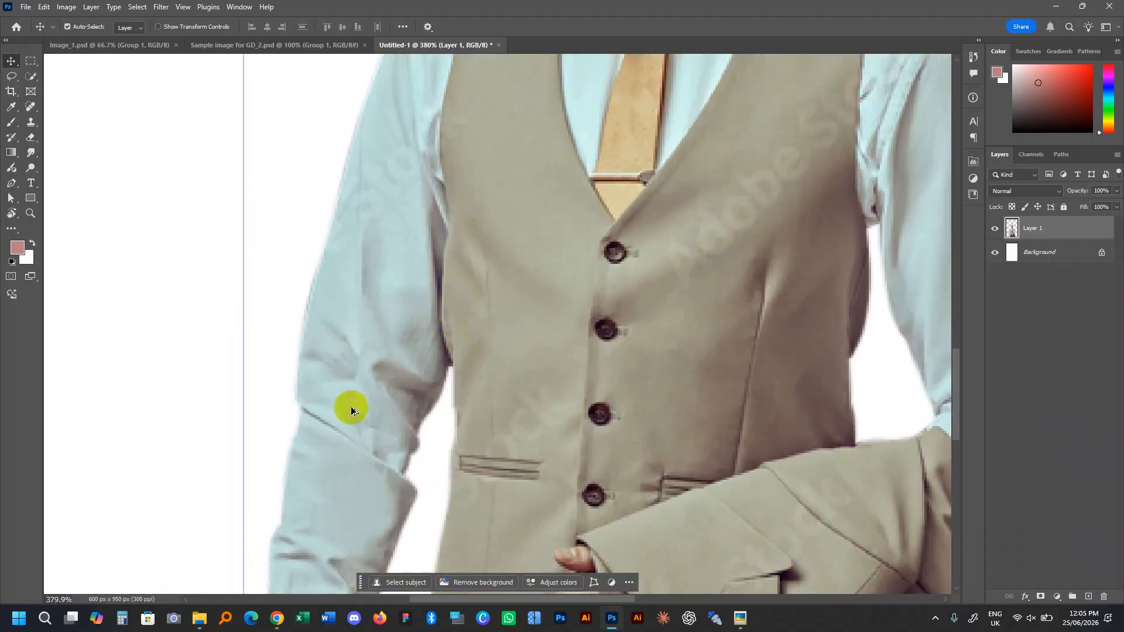
Inspect the model's face, collar, vest and folded coat up close, and view the whole cutout.
scroll(351, 410, up, 3)
drag(502, 355, 367, 82)
drag(505, 274, 485, 59)
drag(481, 398, 473, 409)
drag(580, 384, 307, 532)
drag(696, 384, 679, 623)
drag(621, 278, 592, 403)
mouse_move(559, 294)
mouse_down()
mouse_move(655, 306)
mouse_move(634, 261)
mouse_move(600, 262)
mouse_move(549, 288)
mouse_up()
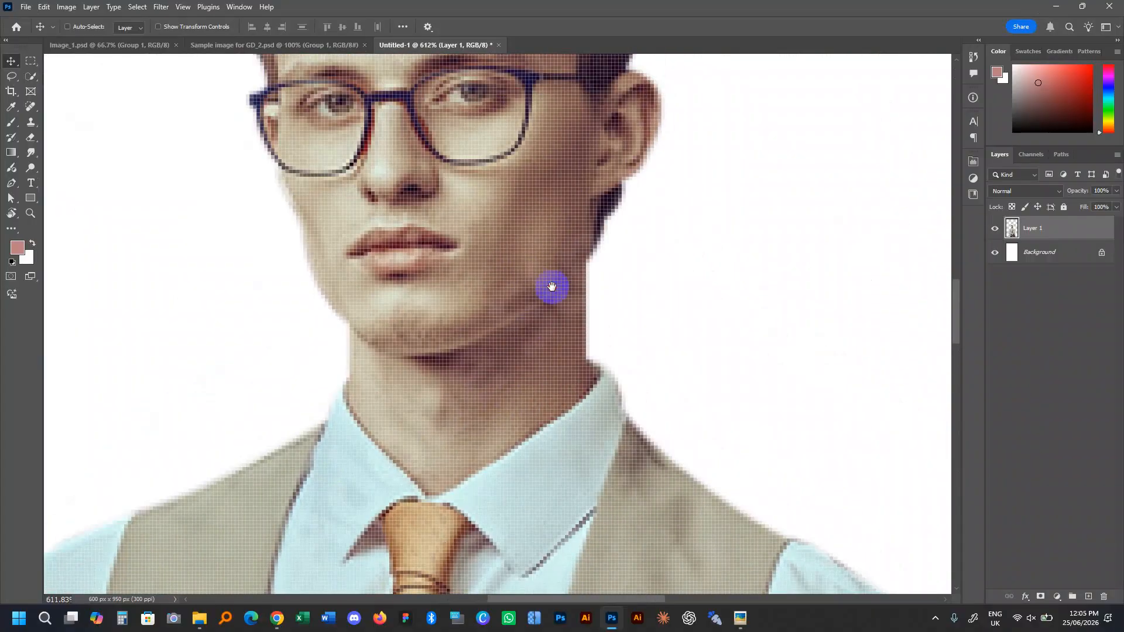
drag(603, 349, 595, 137)
drag(848, 526, 767, 199)
drag(644, 530, 695, 368)
scroll(691, 371, down, 6)
scroll(690, 372, down, 3)
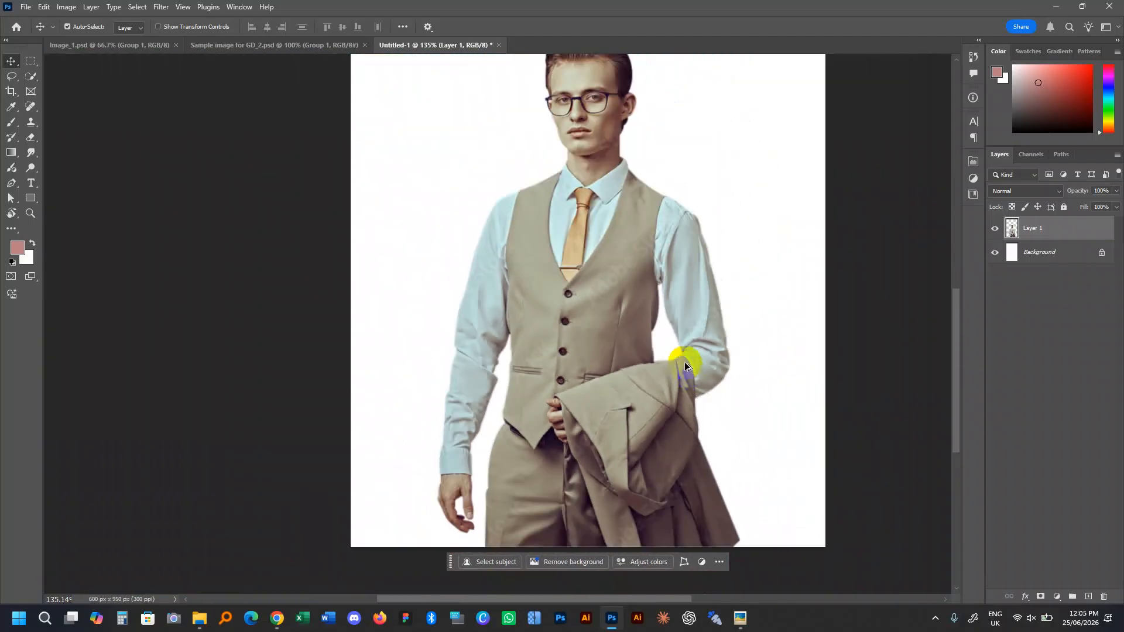
scroll(597, 413, down, 2)
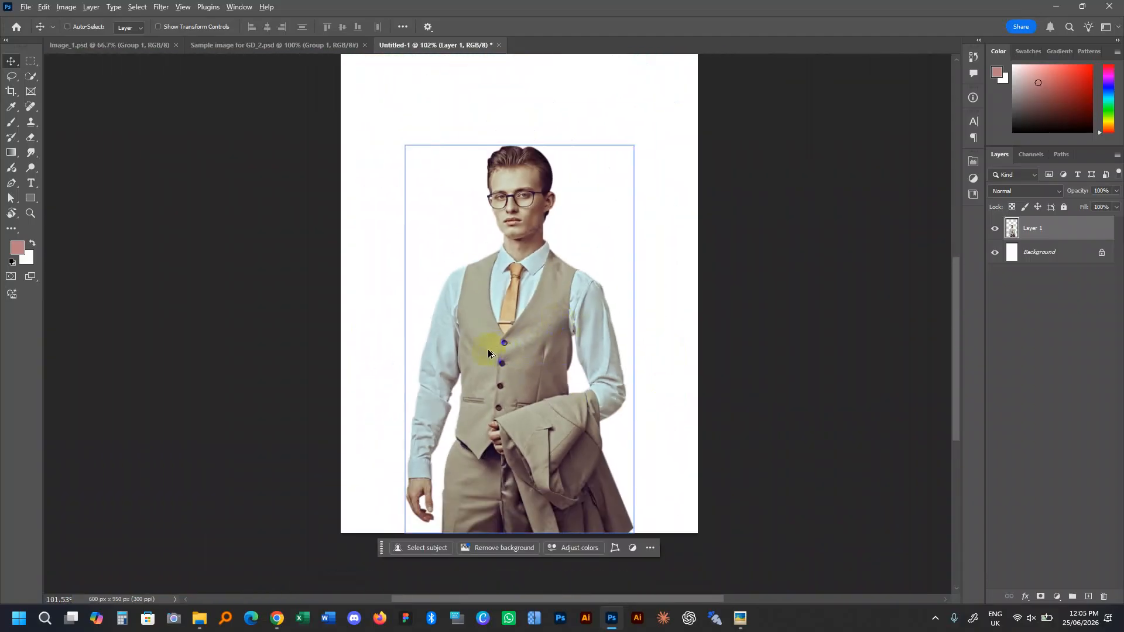
scroll(494, 351, up, 5)
Bring up pq2.JPG and read the retouching instructions and the file formats required for saving image_1.
click(754, 611)
scroll(489, 401, up, 2)
drag(348, 317, 302, 326)
drag(577, 322, 370, 325)
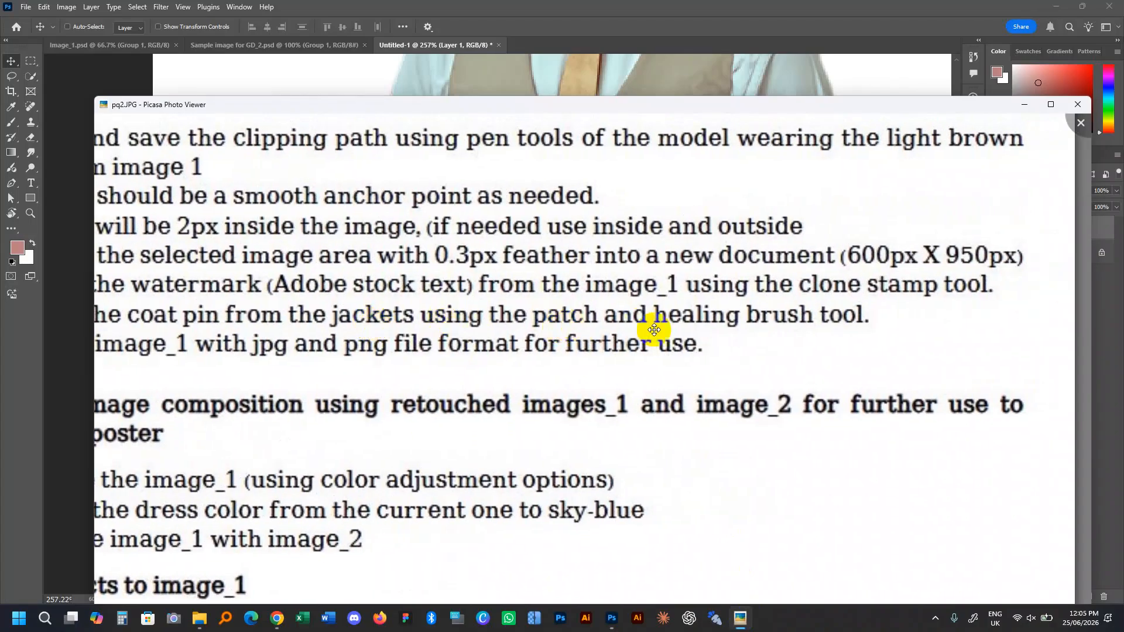
drag(713, 337, 885, 320)
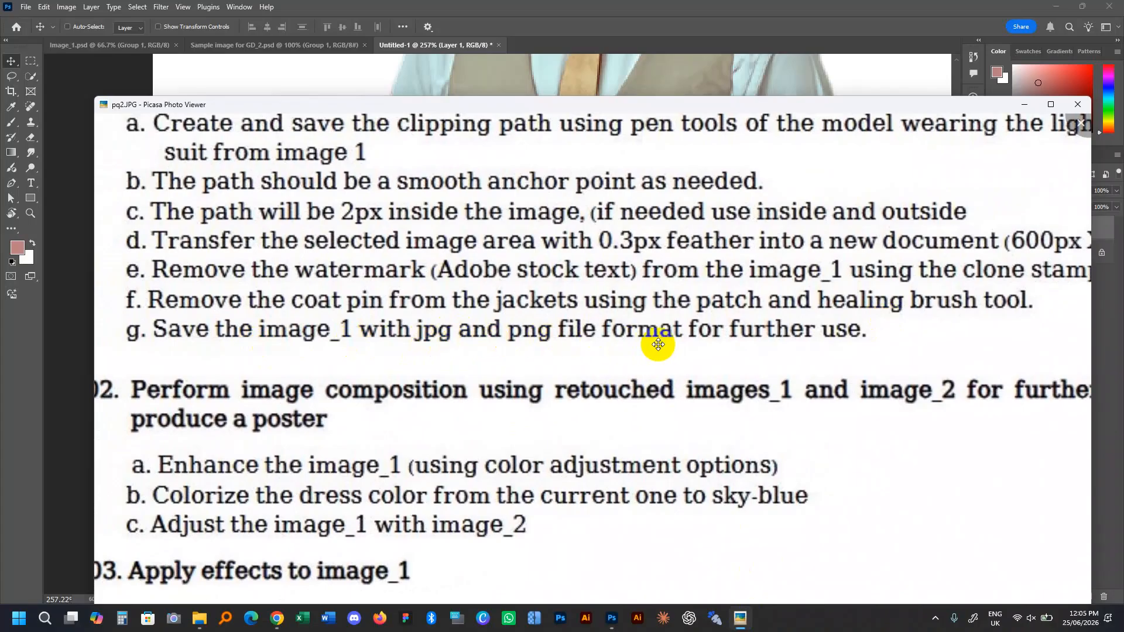
drag(858, 339, 794, 334)
scroll(794, 334, down, 1)
drag(578, 407, 580, 381)
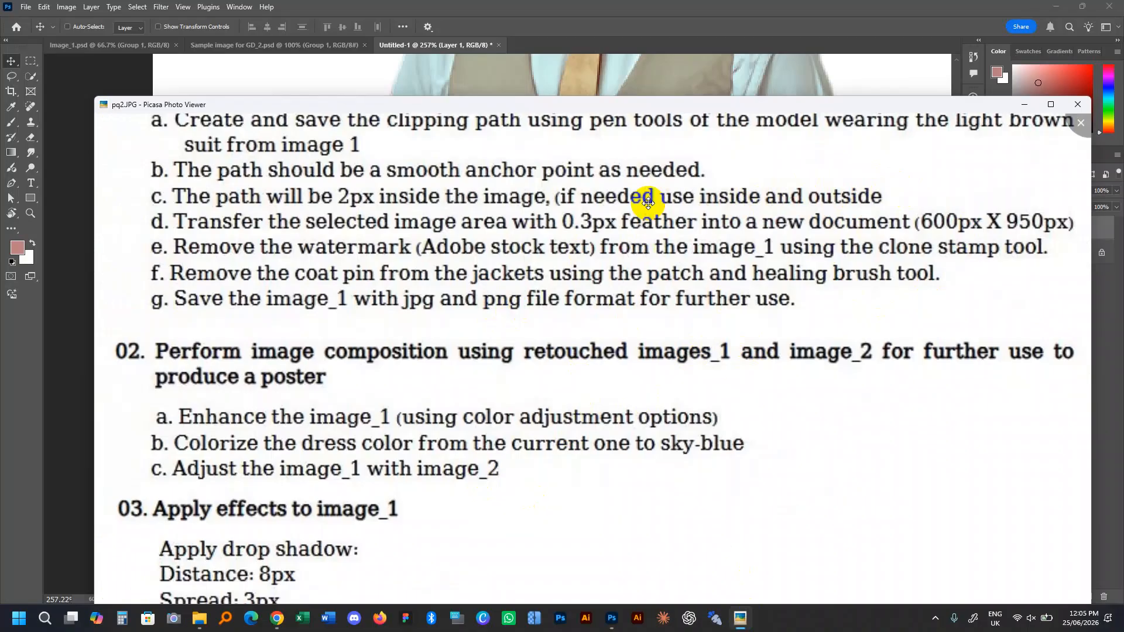
Read the poster composition section of pq2.JPG and return to Photoshop.
scroll(632, 196, down, 2)
drag(358, 261, 319, 279)
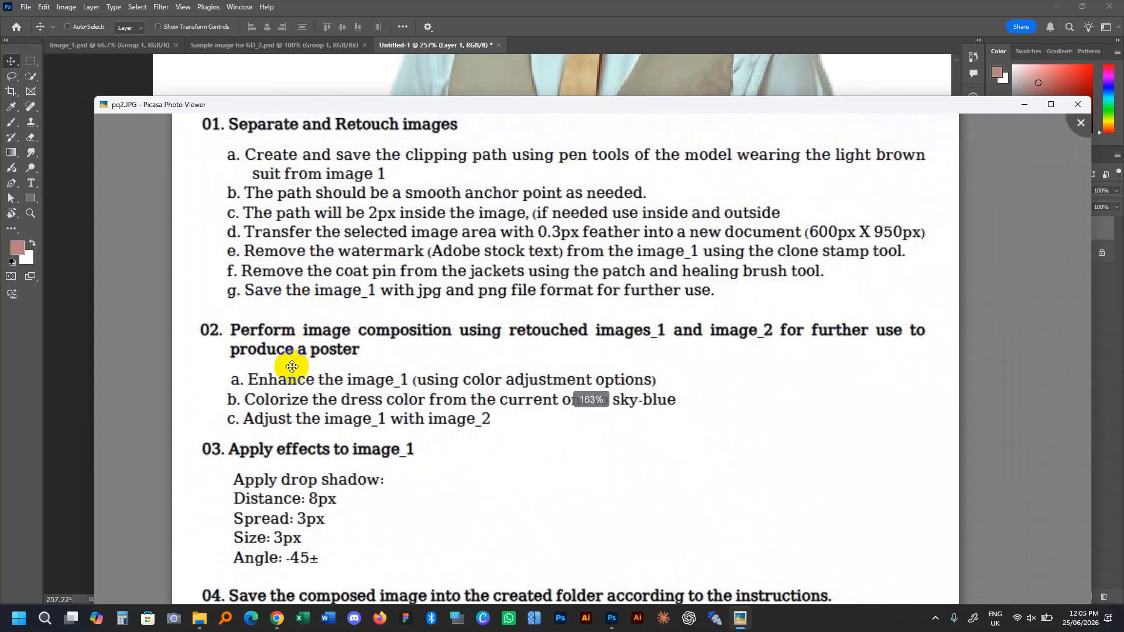
scroll(302, 364, up, 2)
drag(307, 354, 224, 318)
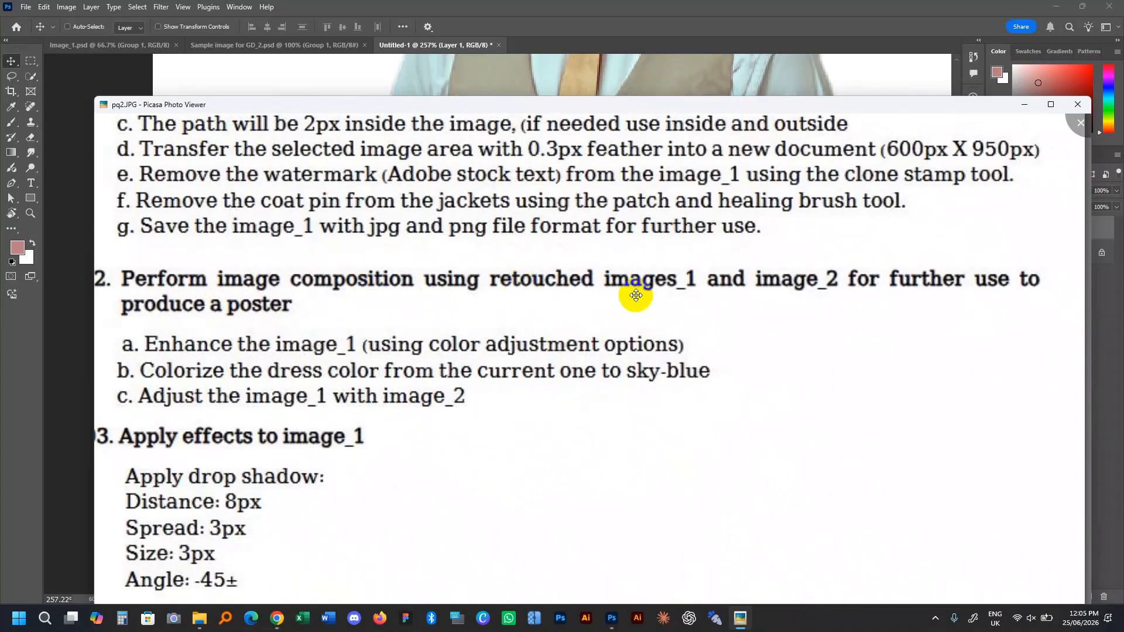
mouse_move(640, 297)
mouse_down()
mouse_move(581, 310)
mouse_move(644, 305)
mouse_up()
click(765, 10)
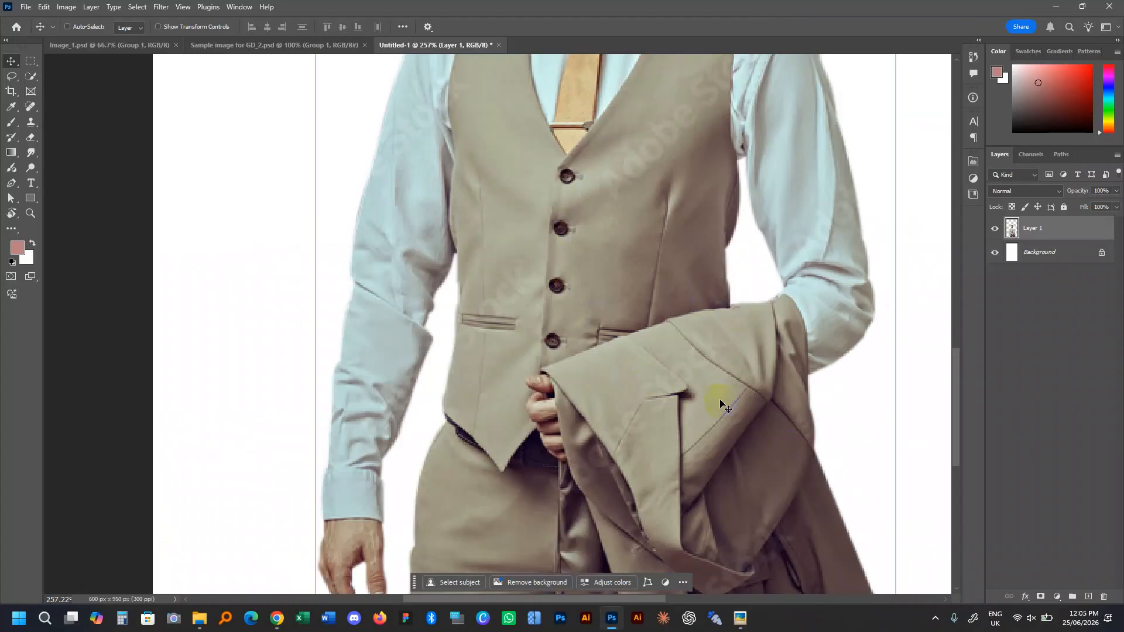
Reread the colour adjustment instruction for image_1 in pq2.JPG, and return to Photoshop to view the model cutout.
click(741, 618)
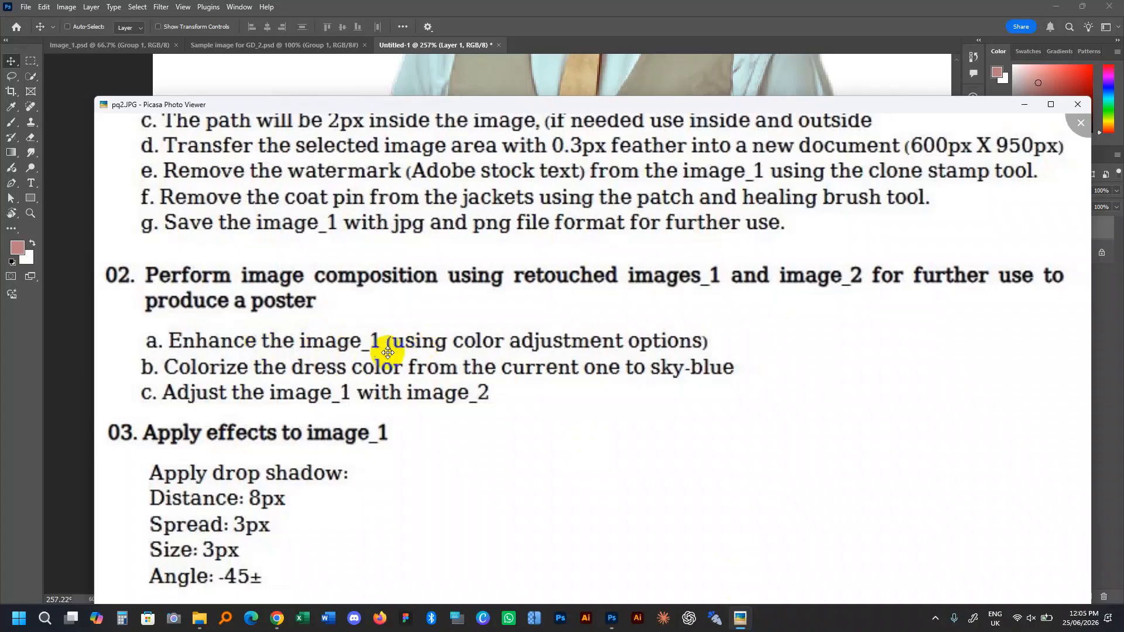
click(675, 6)
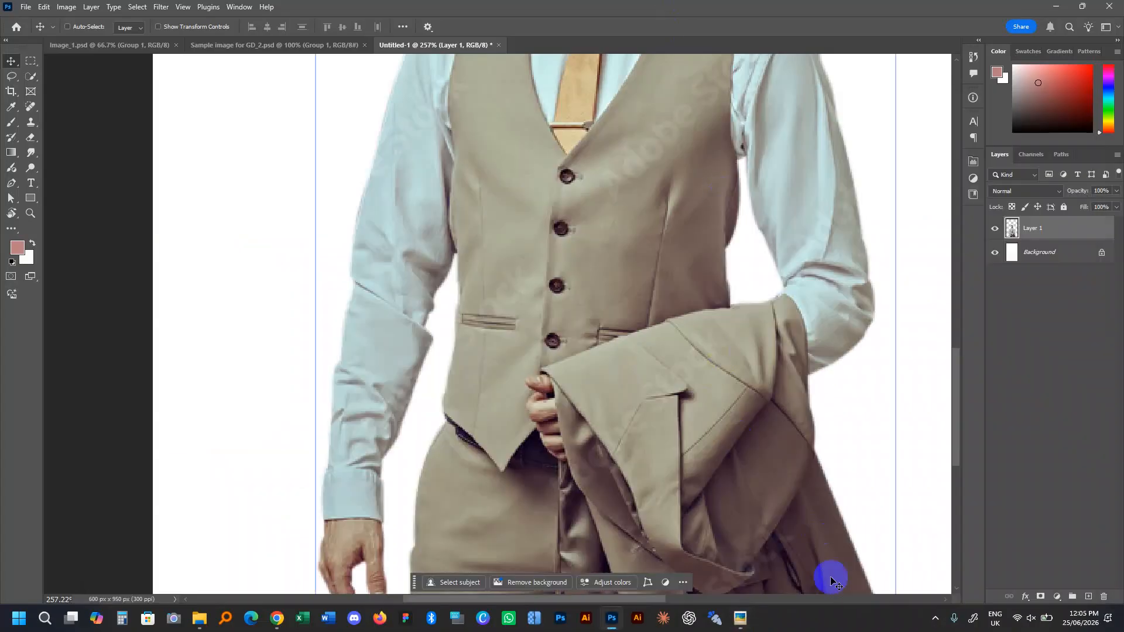
scroll(461, 388, down, 4)
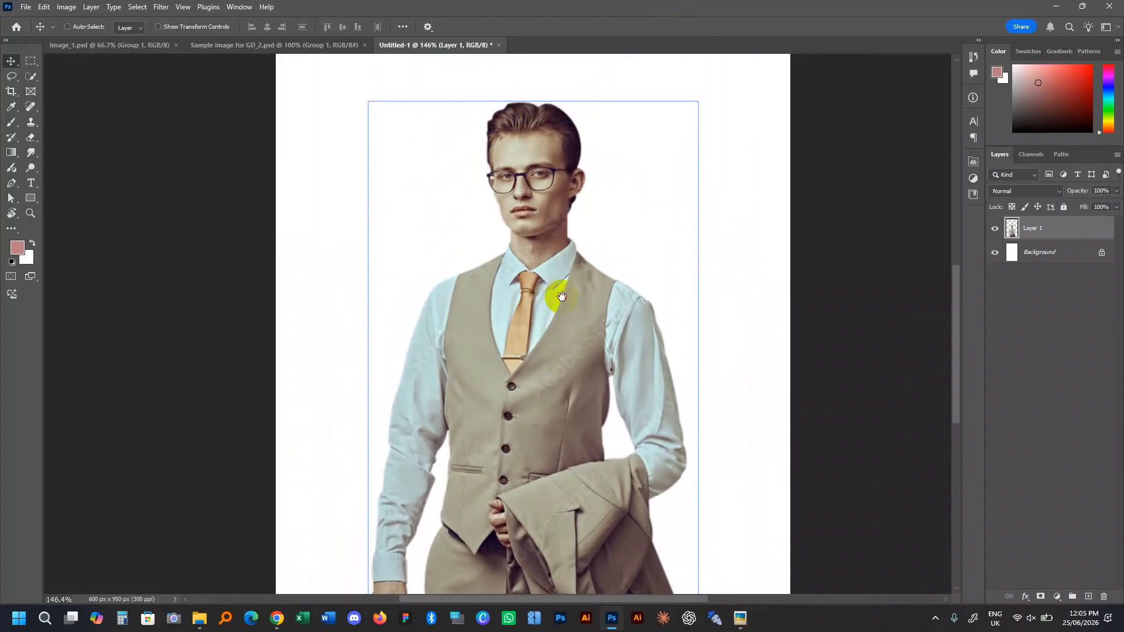
click(66, 6)
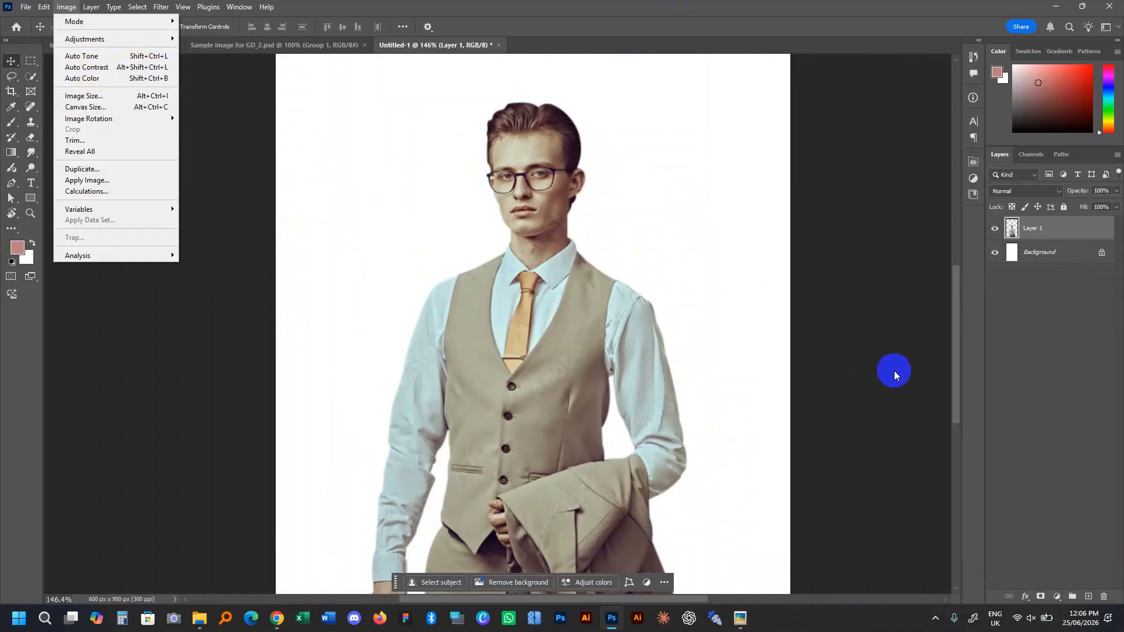
click(1078, 488)
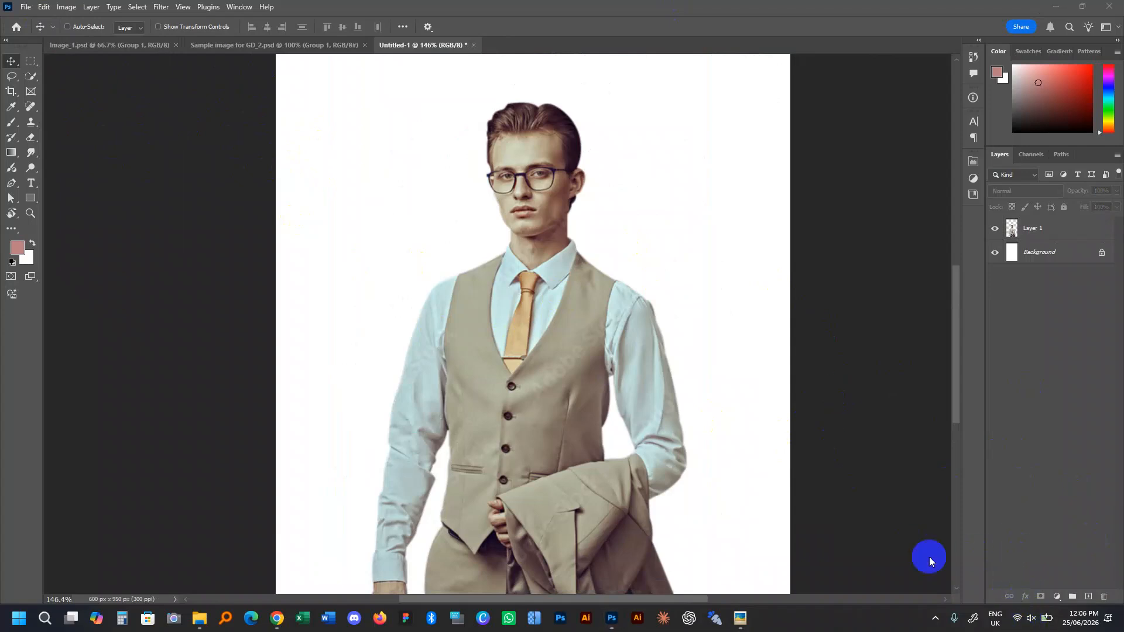
click(1059, 603)
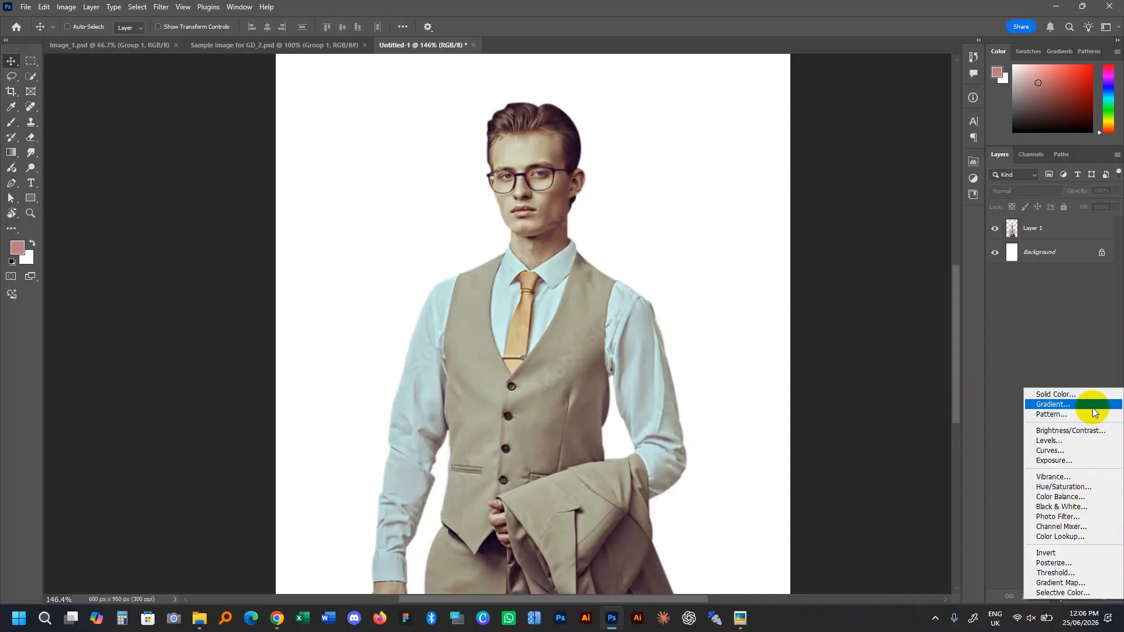
click(1005, 312)
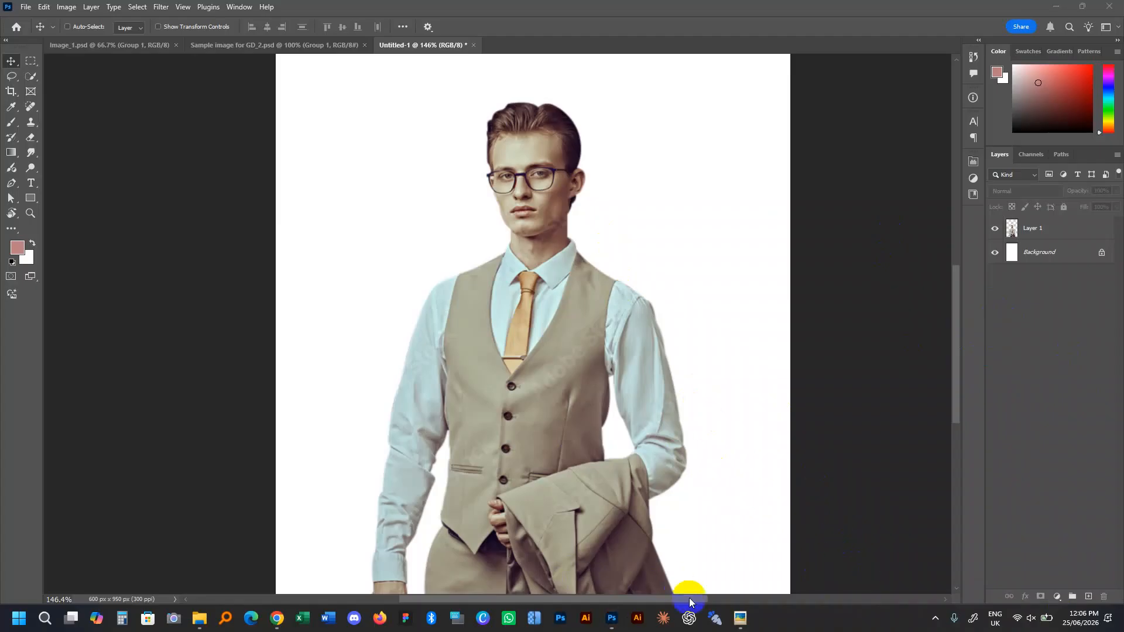
Check in pq2.JPG which colour the dress must be changed to, and return to Photoshop.
click(740, 618)
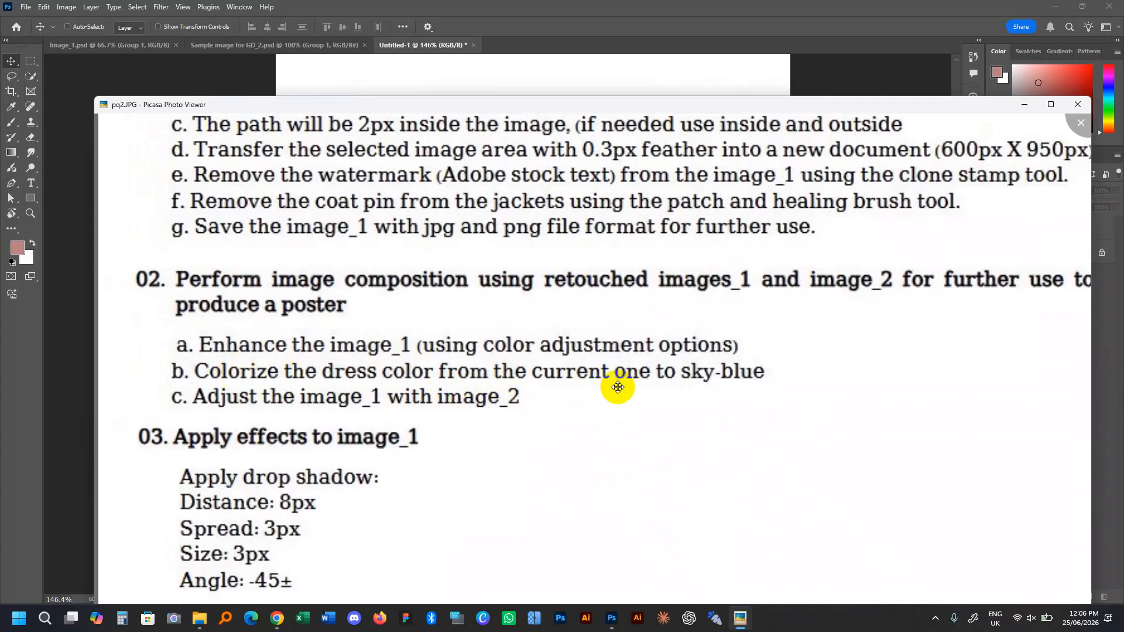
click(779, 5)
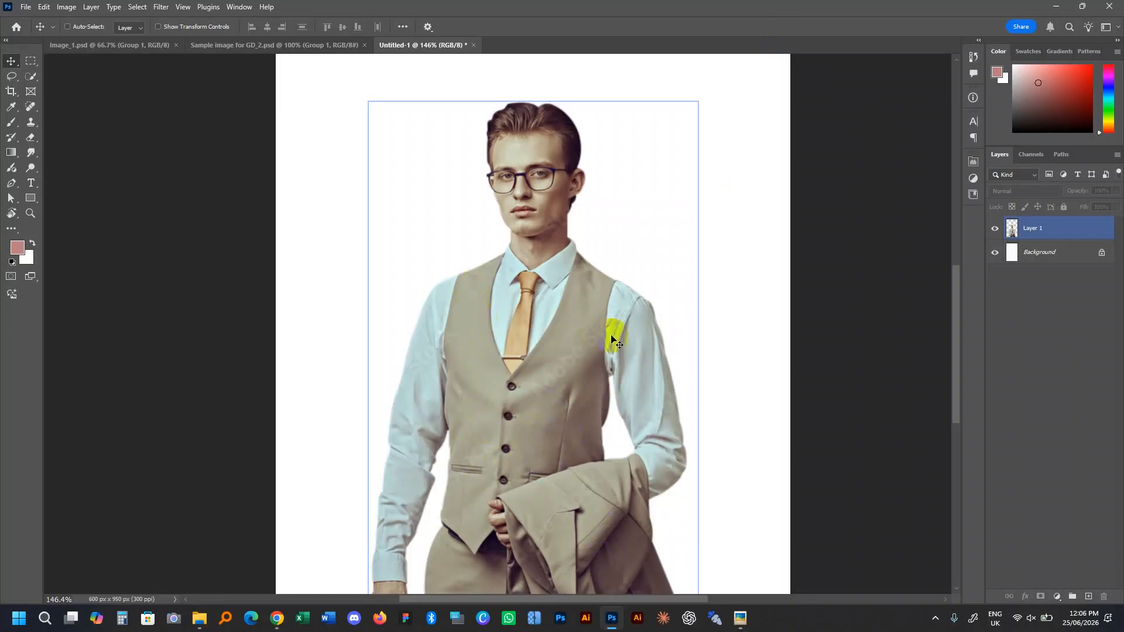
click(583, 505)
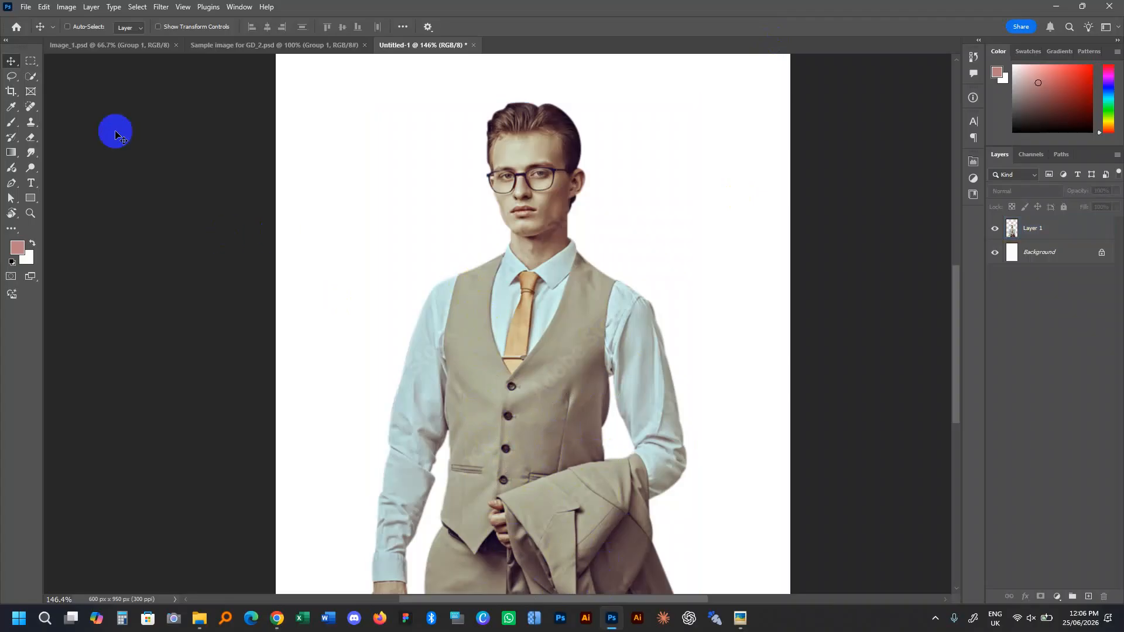
Select the vest, trousers and folded coat on Layer 1 with the Quick Selection tool.
right_click(30, 78)
click(76, 86)
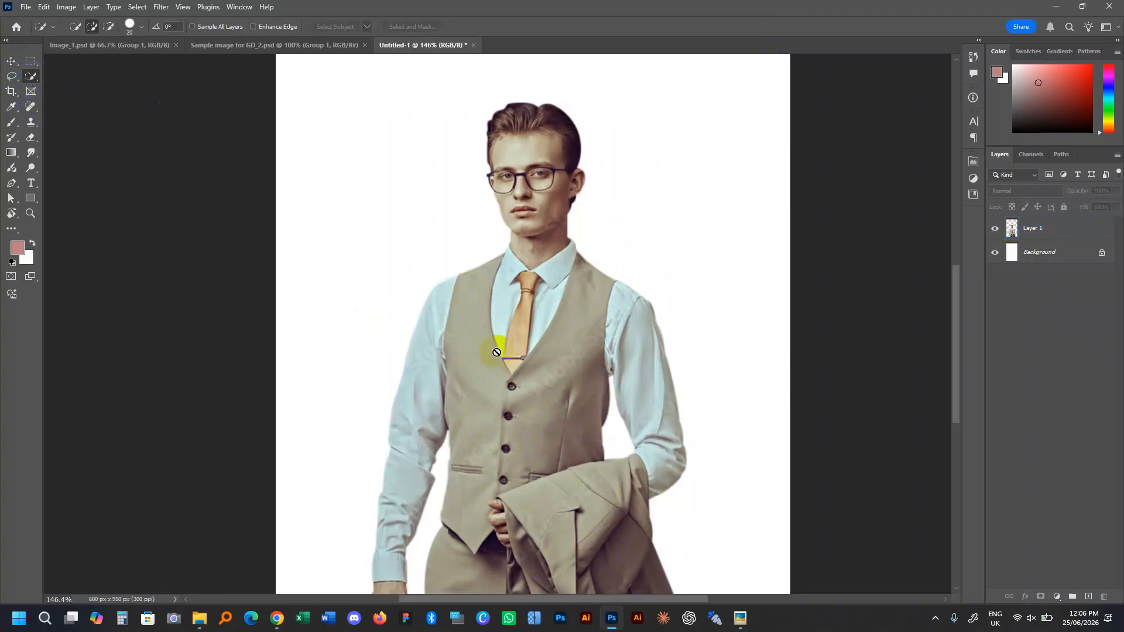
click(1056, 240)
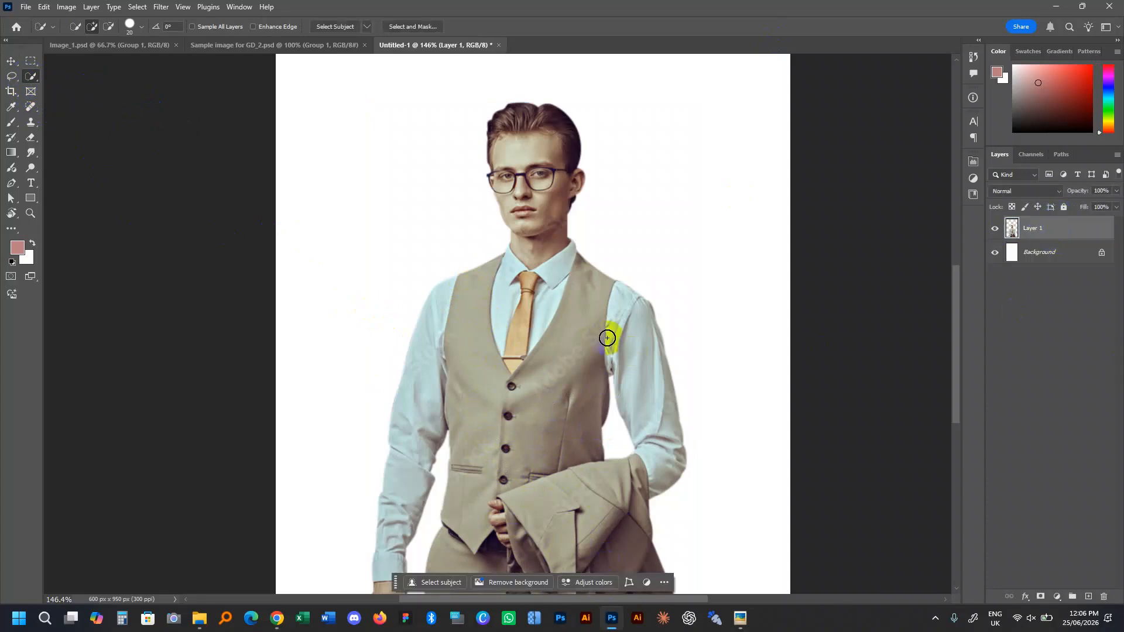
drag(478, 559, 560, 555)
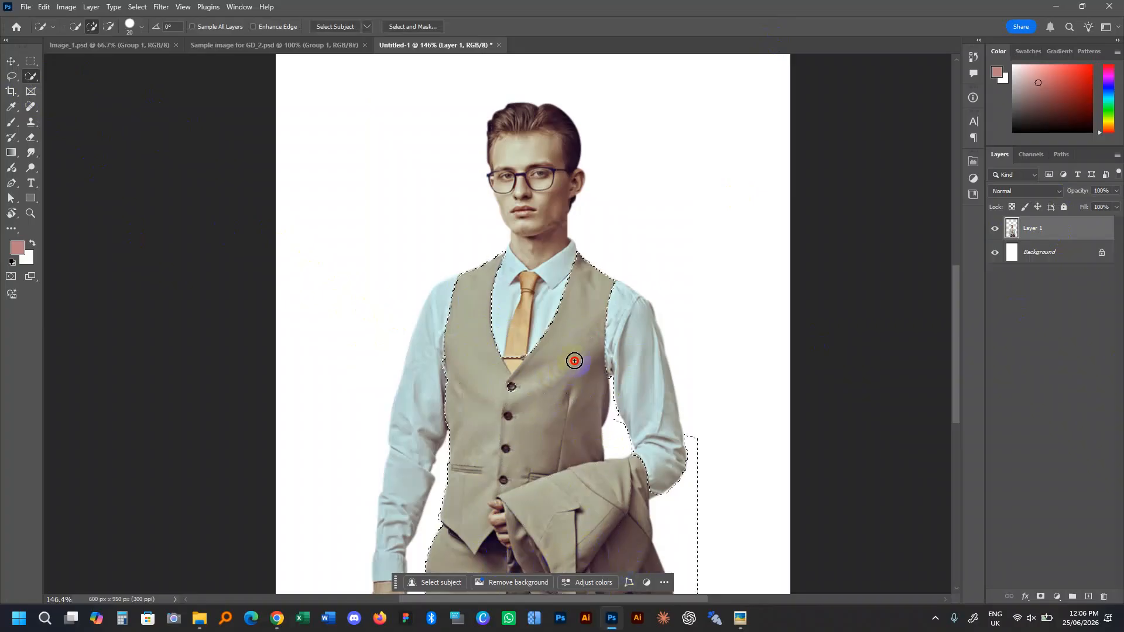
Subtract the stray piece of shirt sleeve beside the folded coat from the suit selection with the Lasso tool.
scroll(693, 486, up, 5)
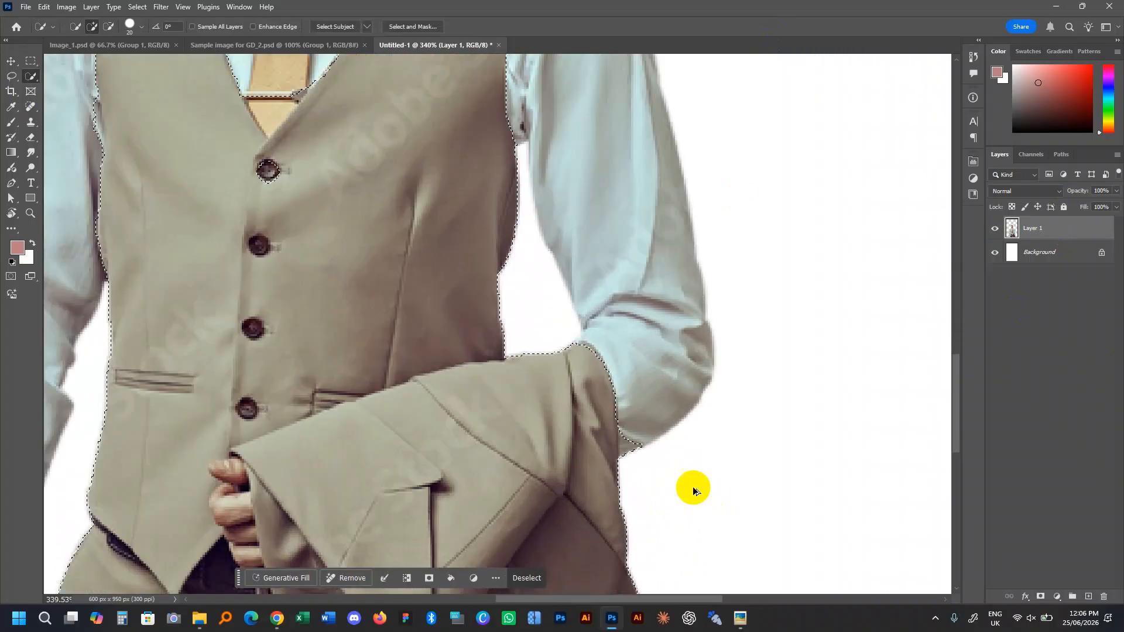
scroll(693, 487, up, 5)
drag(652, 401, 634, 344)
click(13, 77)
right_click(21, 84)
click(58, 79)
drag(546, 301, 545, 363)
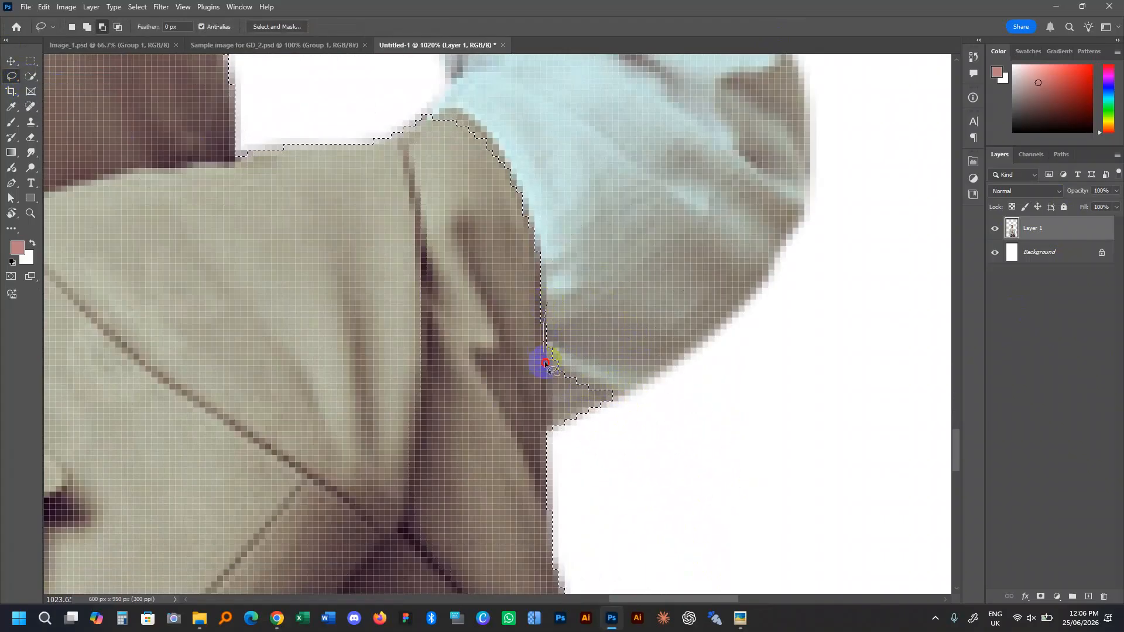
drag(561, 461, 562, 460)
Subtract the fingers gripping the coat from the suit selection with the Lasso tool.
scroll(572, 281, down, 3)
mouse_move(572, 281)
mouse_down()
mouse_move(547, 389)
mouse_move(624, 150)
mouse_move(534, 362)
mouse_up()
scroll(373, 442, up, 1)
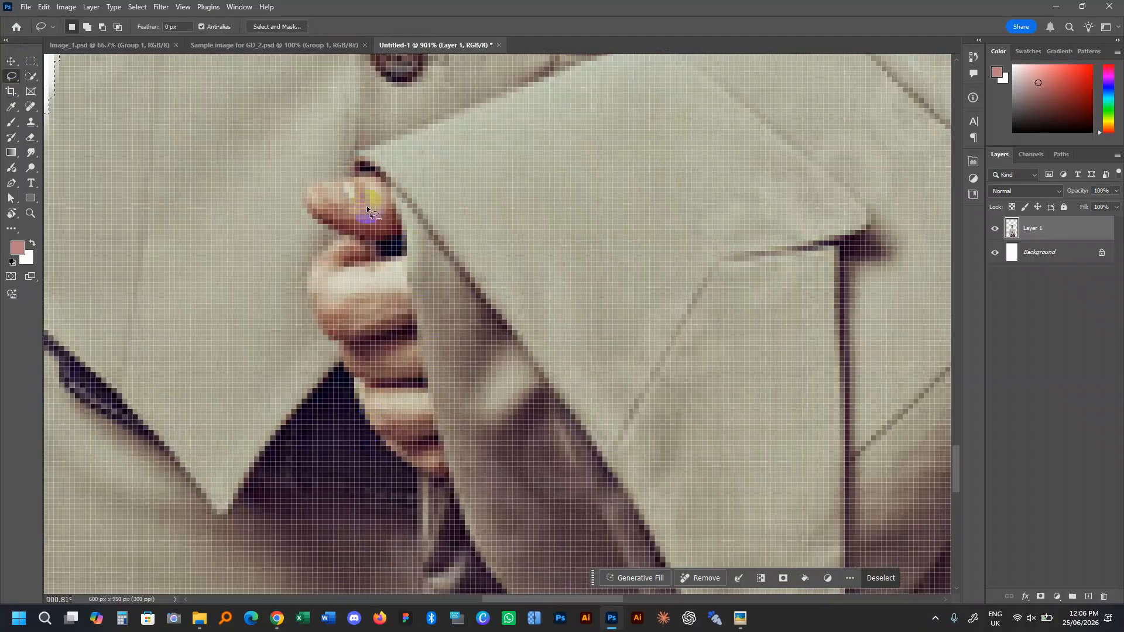
mouse_move(361, 163)
mouse_down()
mouse_move(383, 180)
mouse_move(426, 318)
mouse_move(311, 340)
mouse_move(317, 186)
mouse_move(349, 187)
mouse_up()
scroll(414, 306, down, 10)
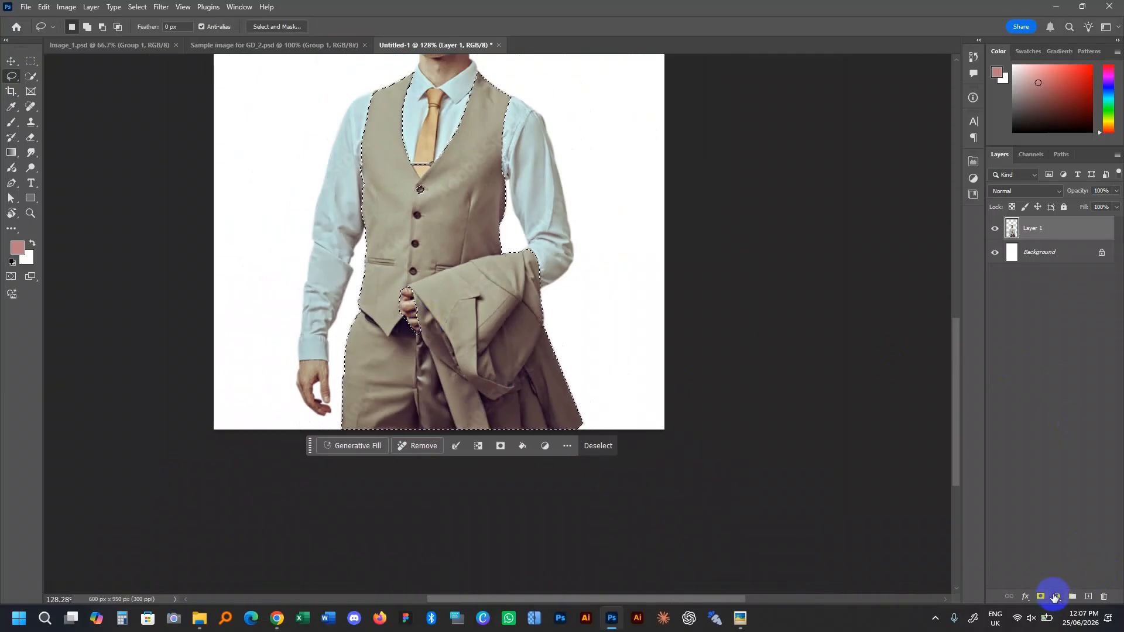
Add a Solid Color fill layer over the selected suit with a sky-blue colour.
click(1056, 596)
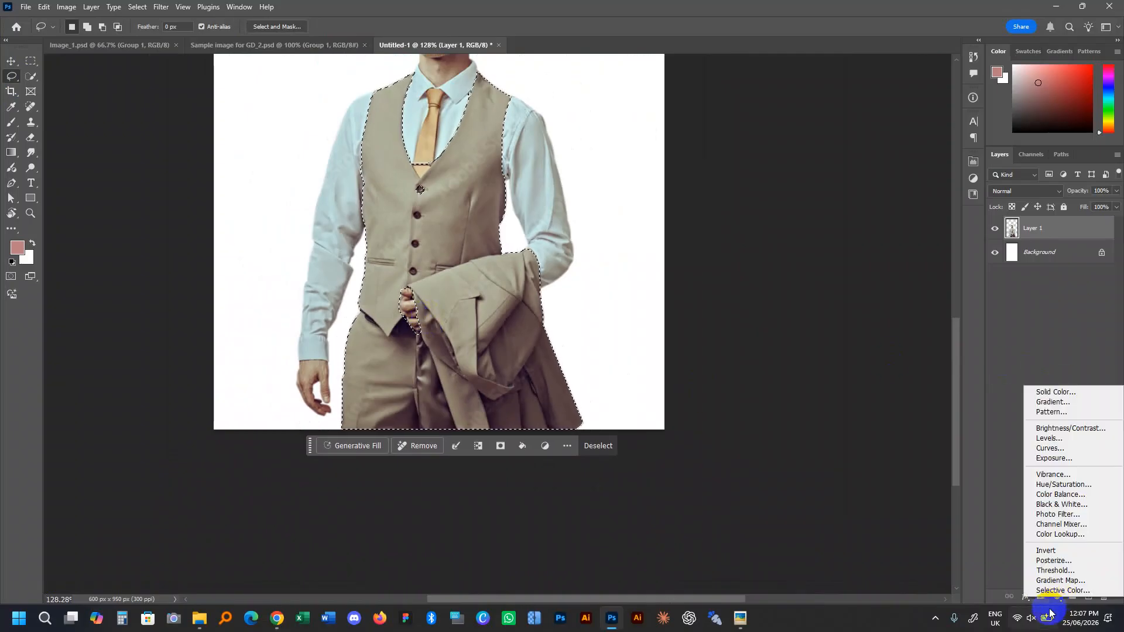
click(1059, 598)
click(1056, 597)
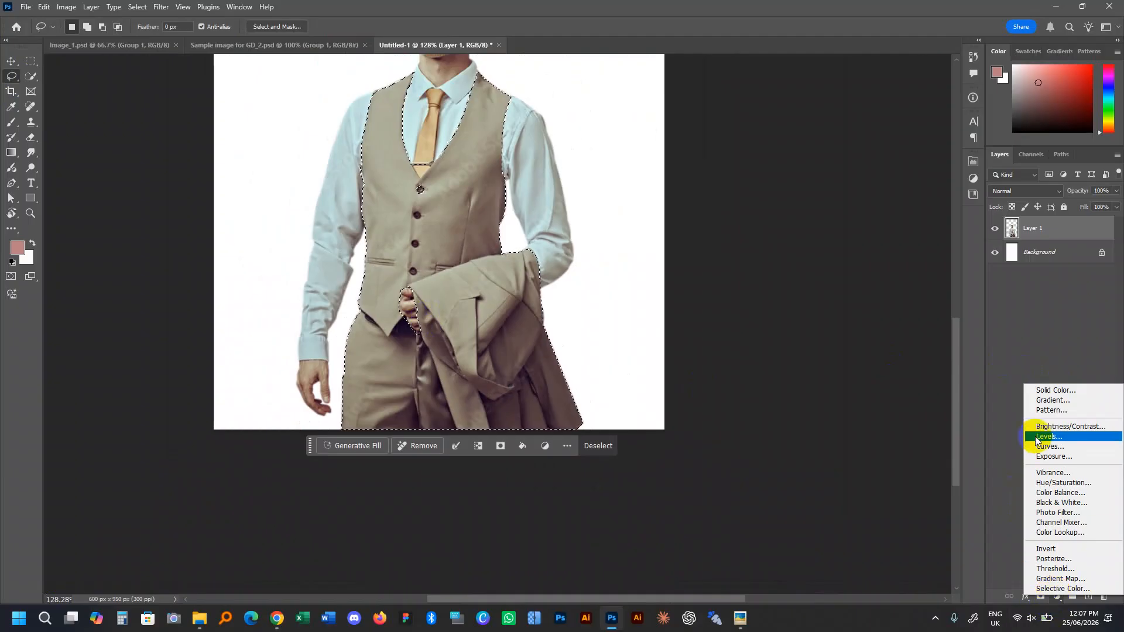
click(1054, 393)
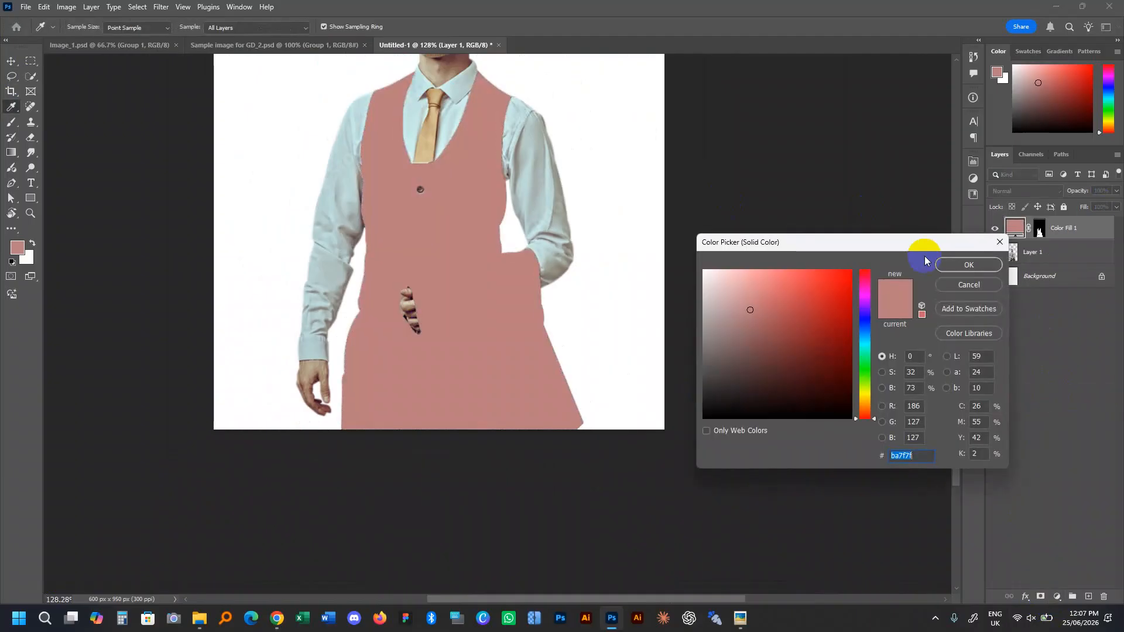
click(867, 335)
drag(823, 296, 785, 267)
click(957, 267)
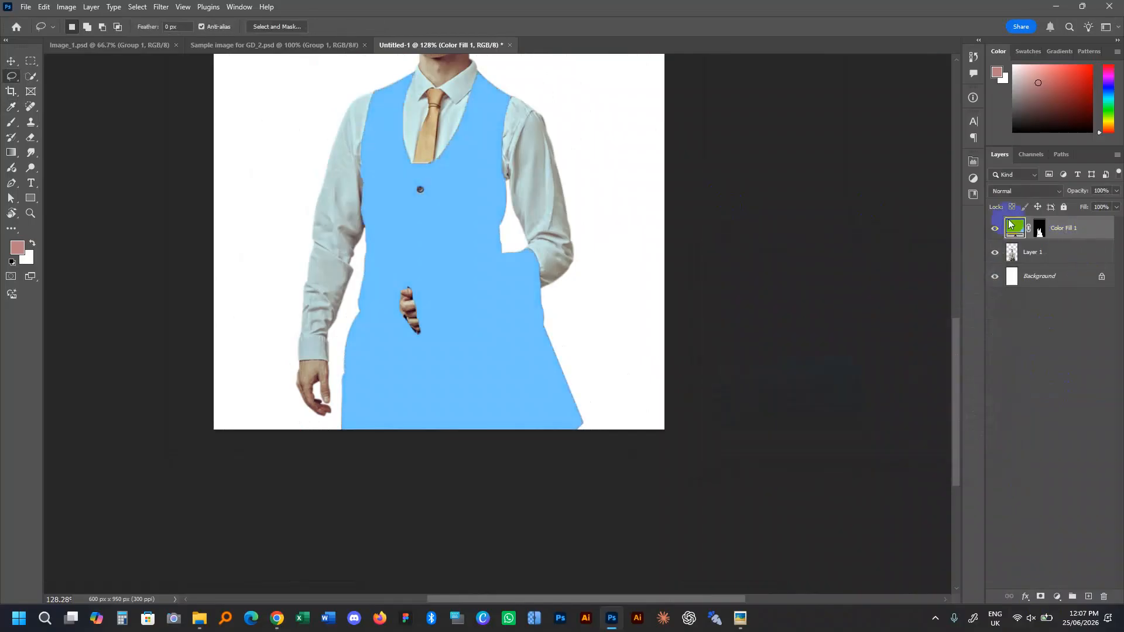
Set the blue fill layer's blend mode to Color so it tints the suit fabric.
click(1024, 191)
click(1015, 501)
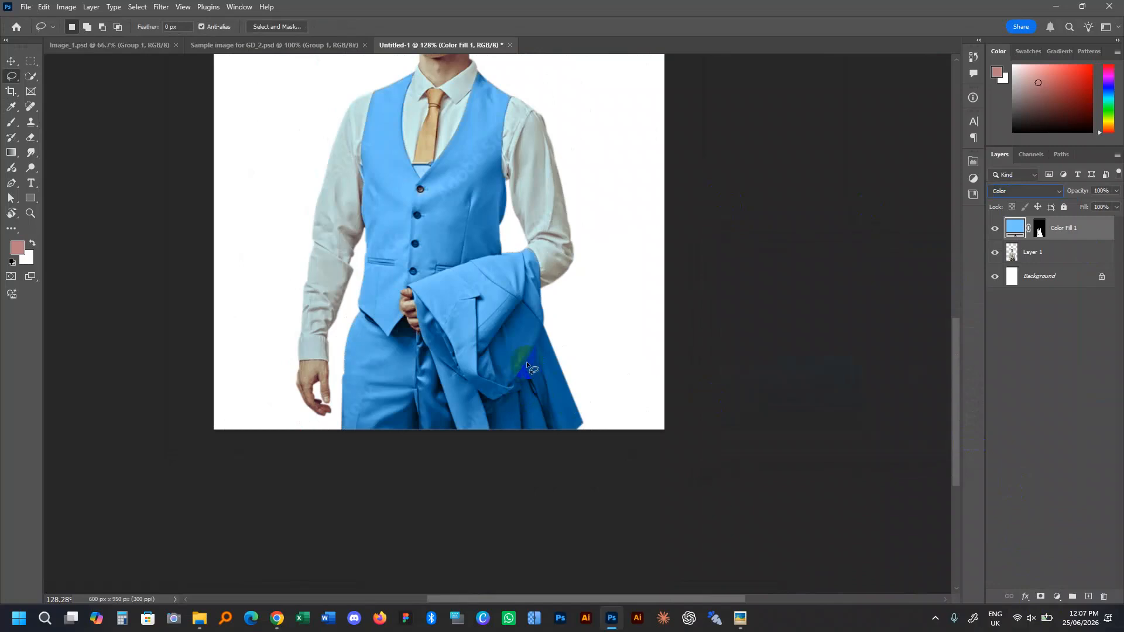
drag(502, 234, 552, 344)
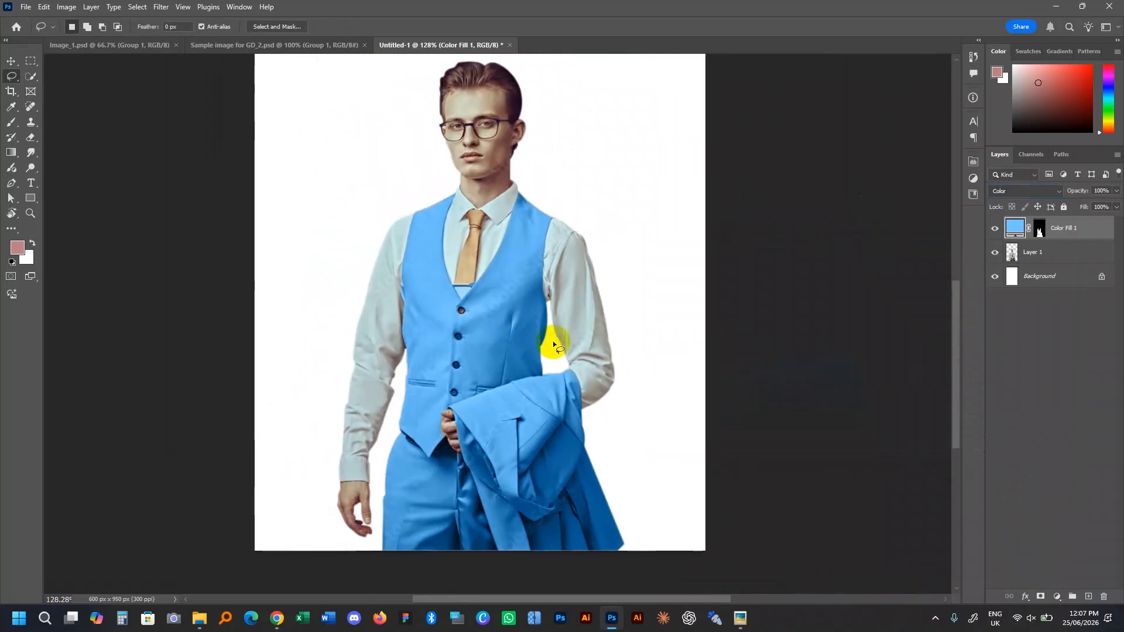
Reread the image_1 and image_2 composition instruction in pq2.JPG, and bring up the Sample image for GD_2.psd document in Photoshop.
click(741, 618)
drag(339, 469, 344, 446)
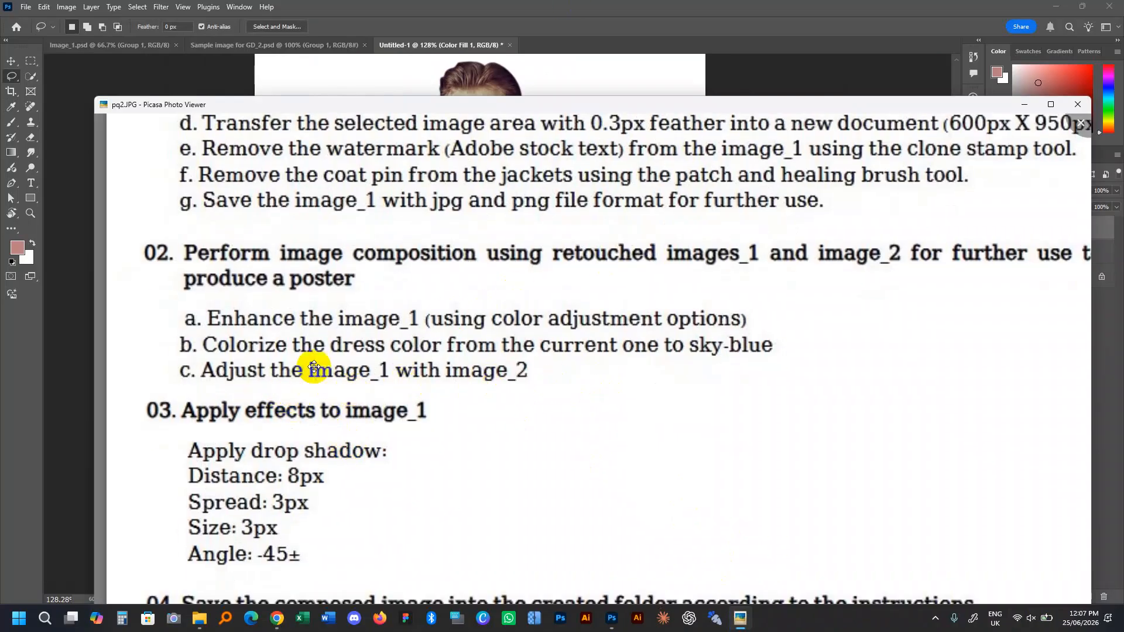
key(Escape)
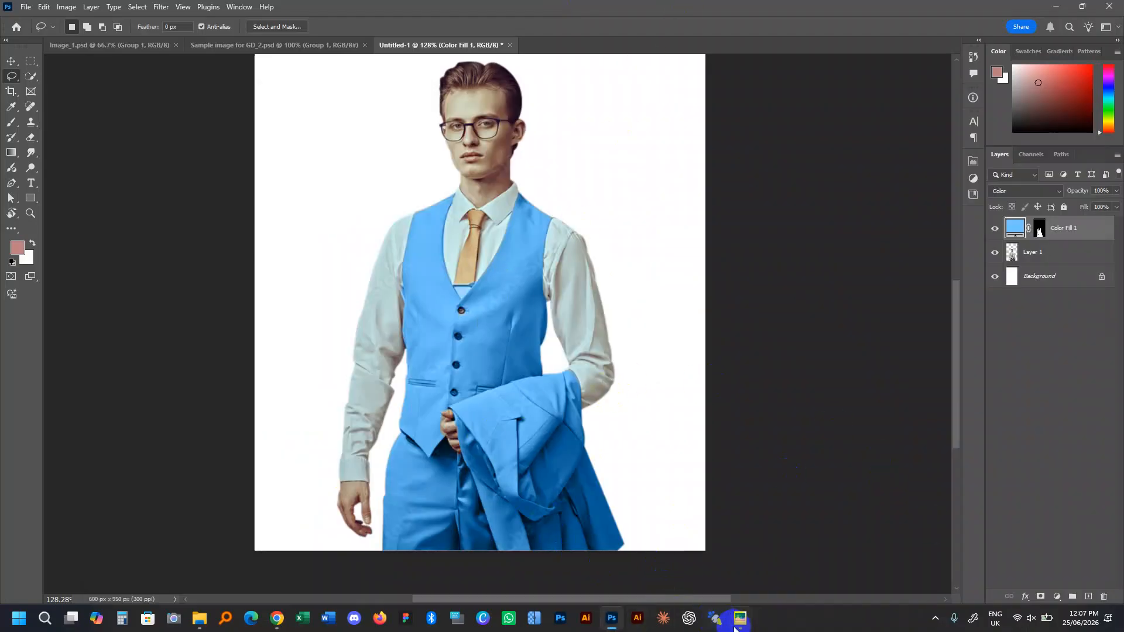
click(240, 44)
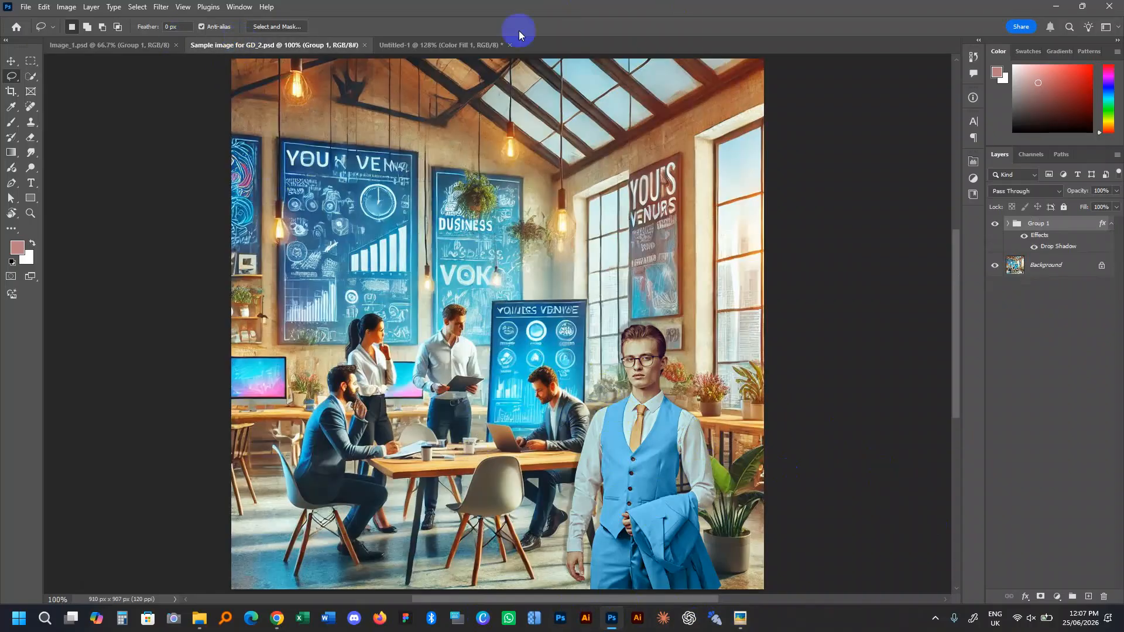
Return to the Untitled-1 document with the recoloured model and select Layer 1 with the Move tool active.
click(451, 45)
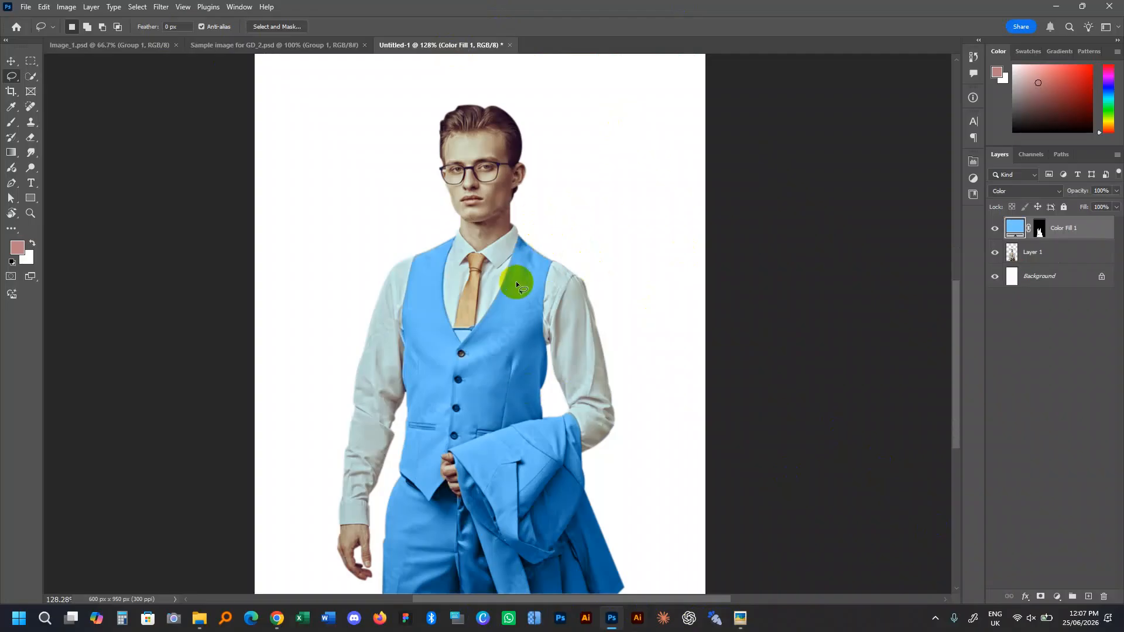
key(v)
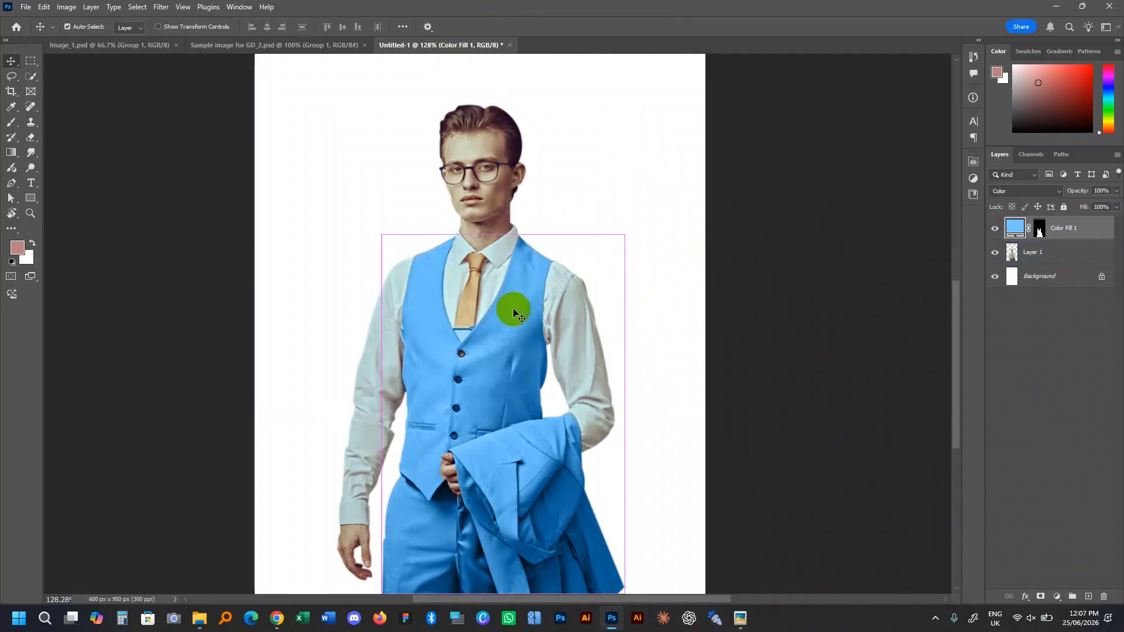
click(1054, 252)
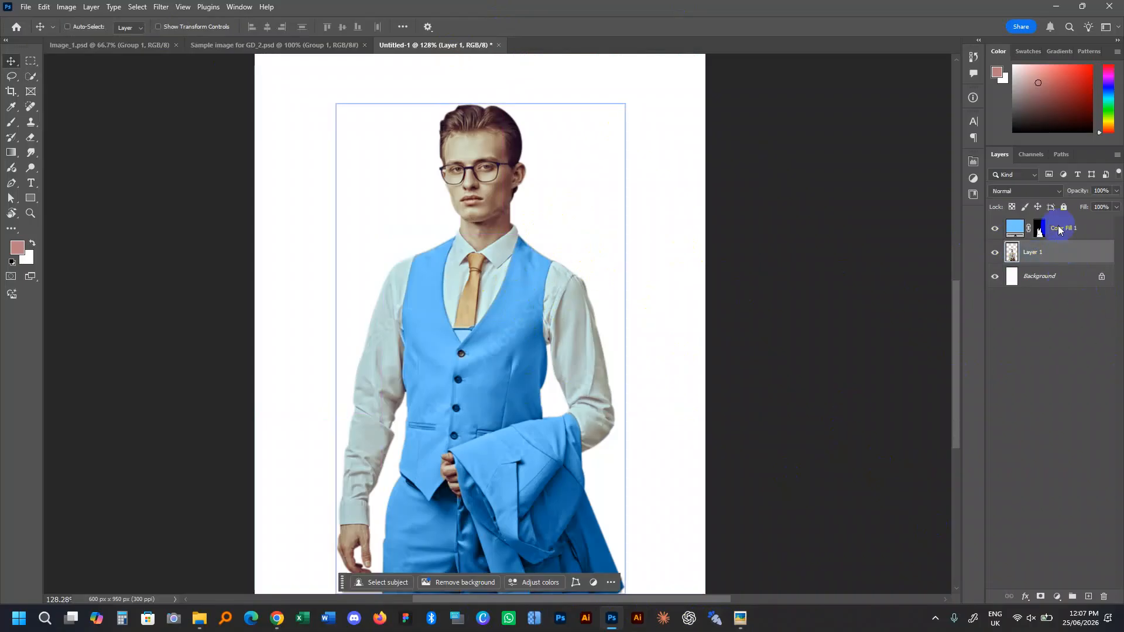
click(994, 228)
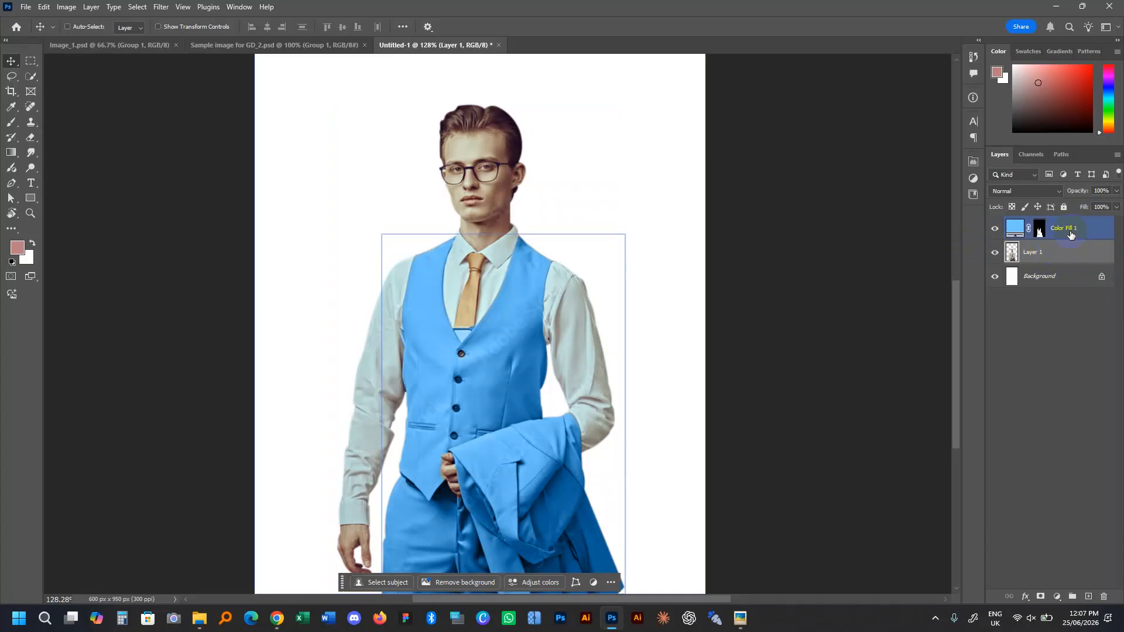
Try stamping all visible layers into a new layer, isolate it, and shift it to inspect its background.
key(ctrl+alt+shift+e)
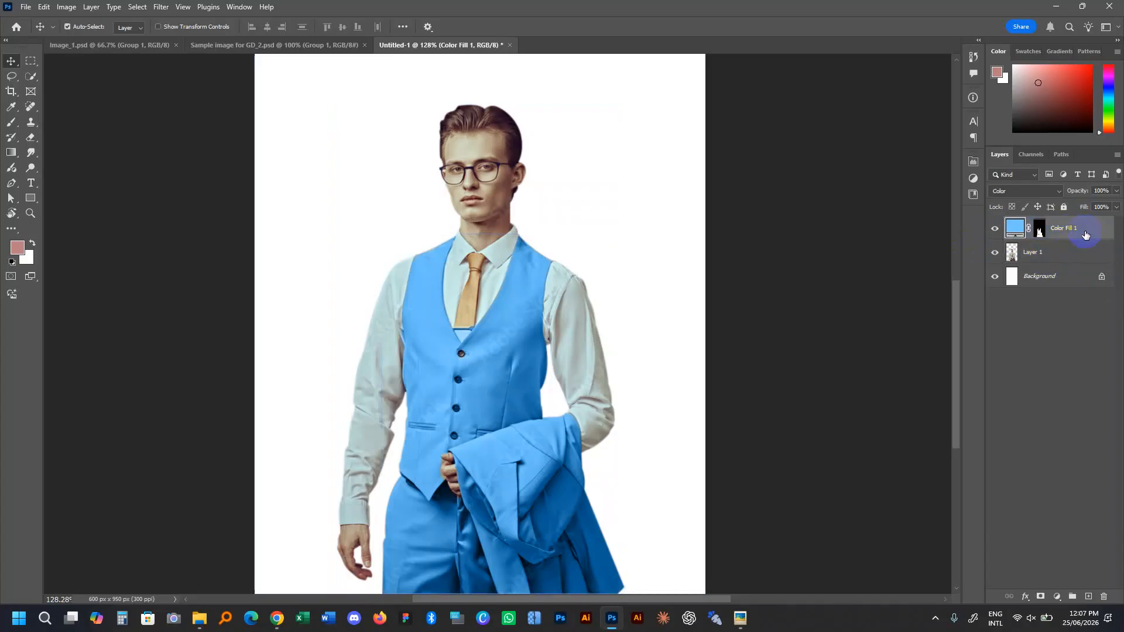
drag(995, 252, 995, 313)
click(548, 319)
drag(521, 319, 509, 346)
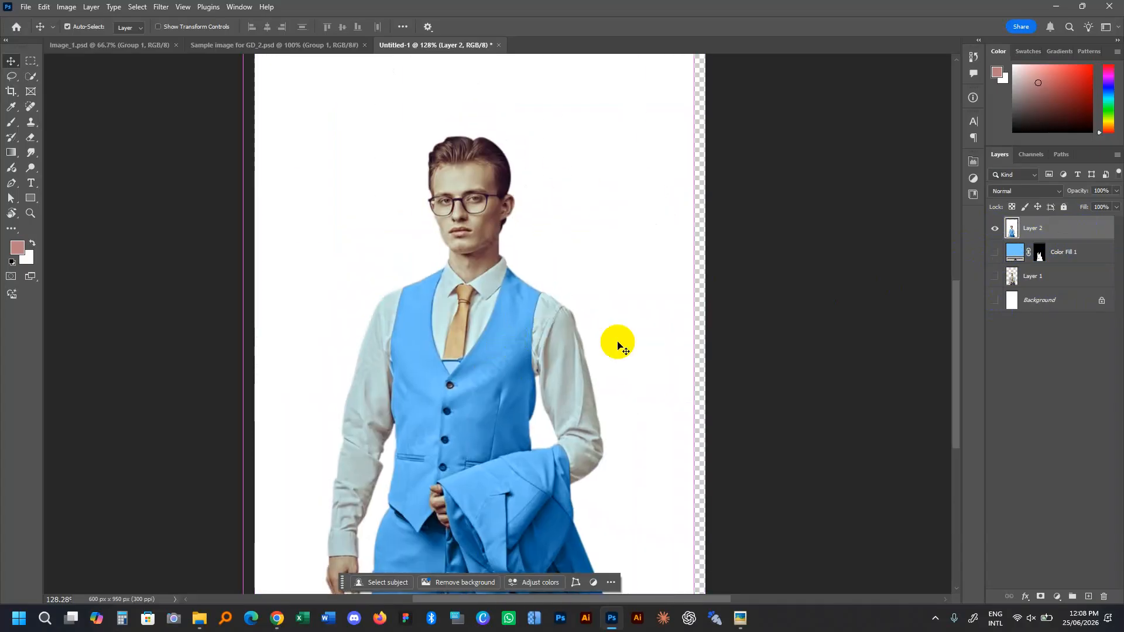
key(ctrl+z)
Show the hidden layers again and undo the stamped layer.
drag(995, 300, 995, 253)
click(1090, 247)
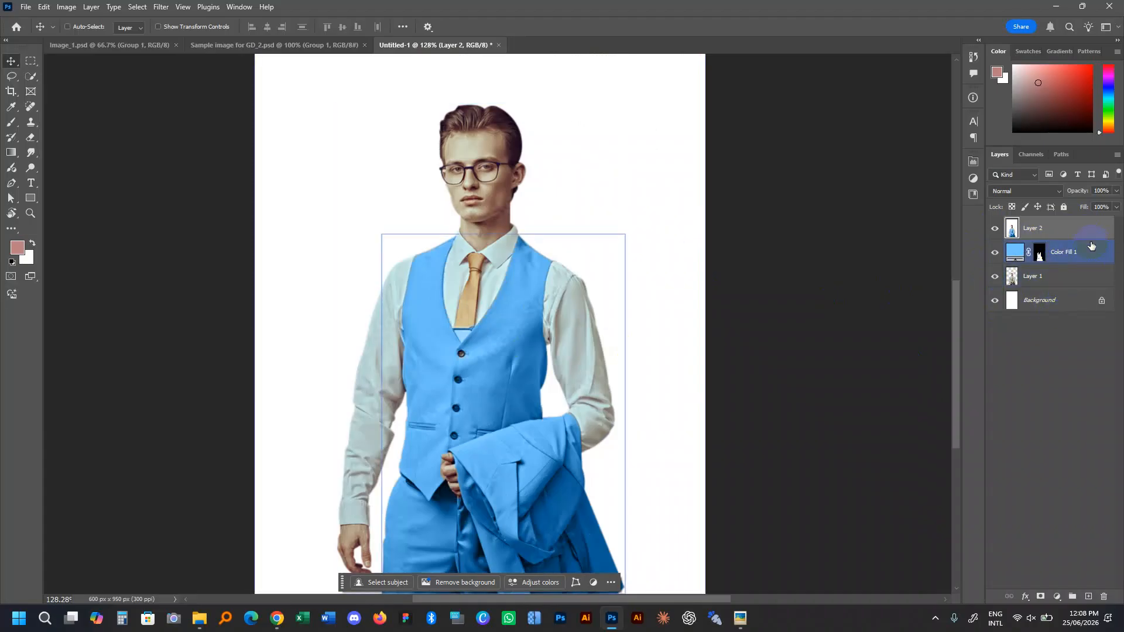
click(1085, 286)
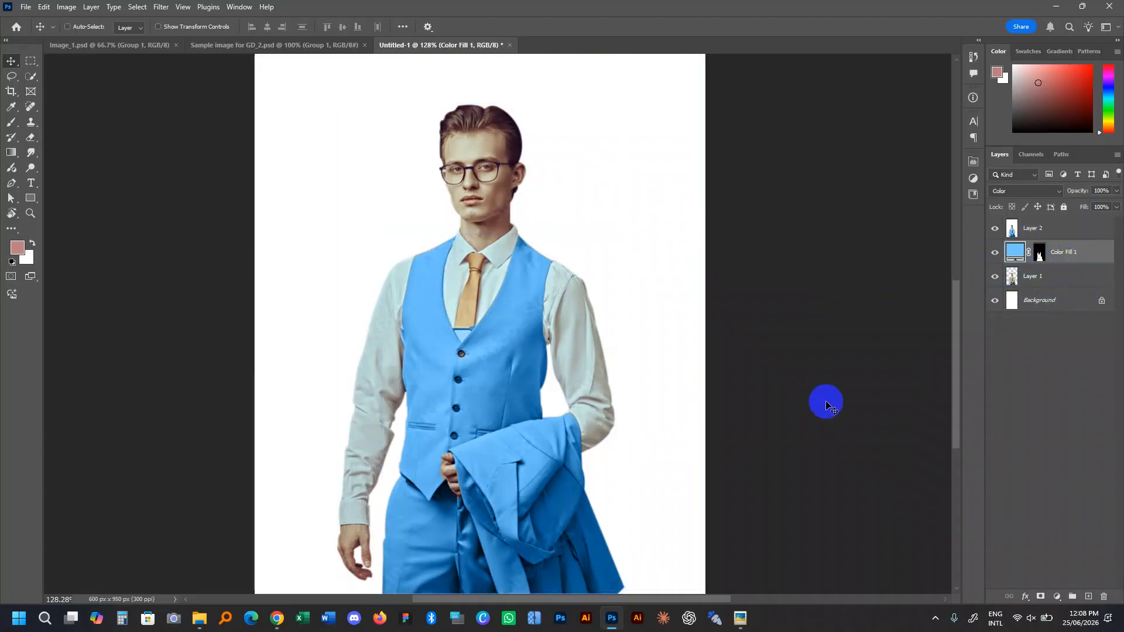
key(ctrl+z)
Stamp the visible layers above the blue fill again, check the stamp on its own, and delete it.
ctrl+click(1048, 256)
key(ctrl+alt+shift+e)
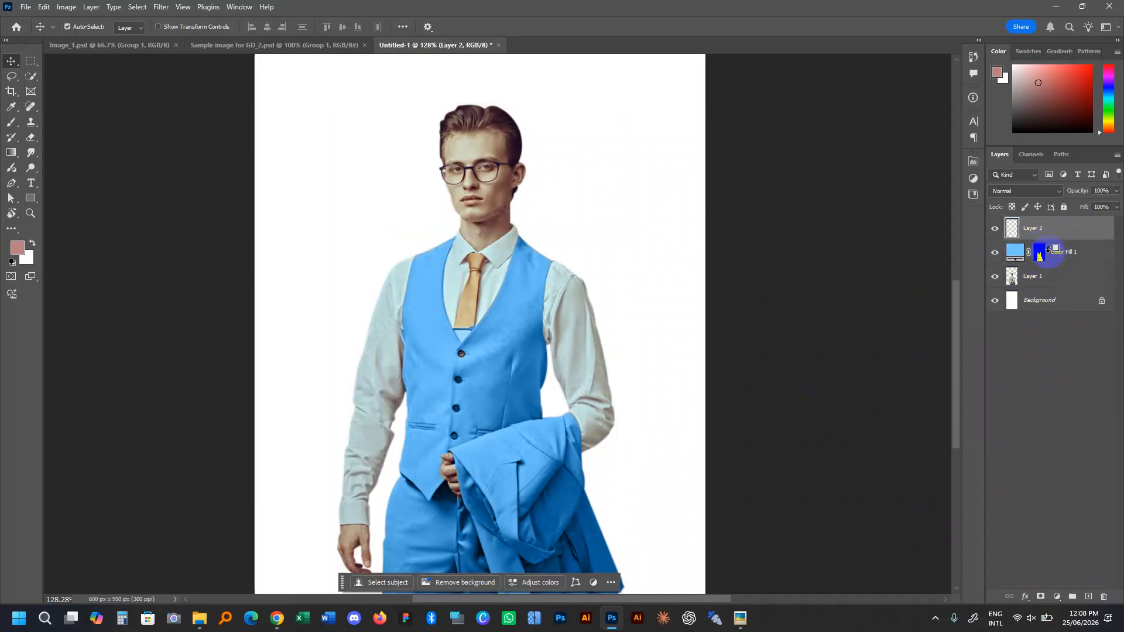
drag(994, 252, 991, 351)
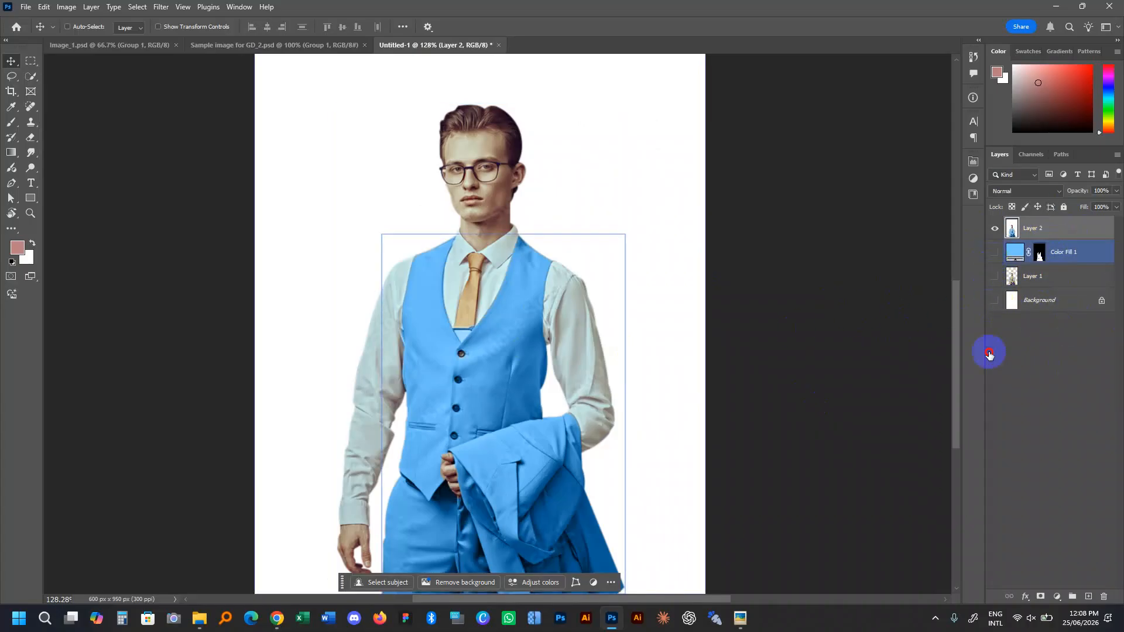
key(Delete)
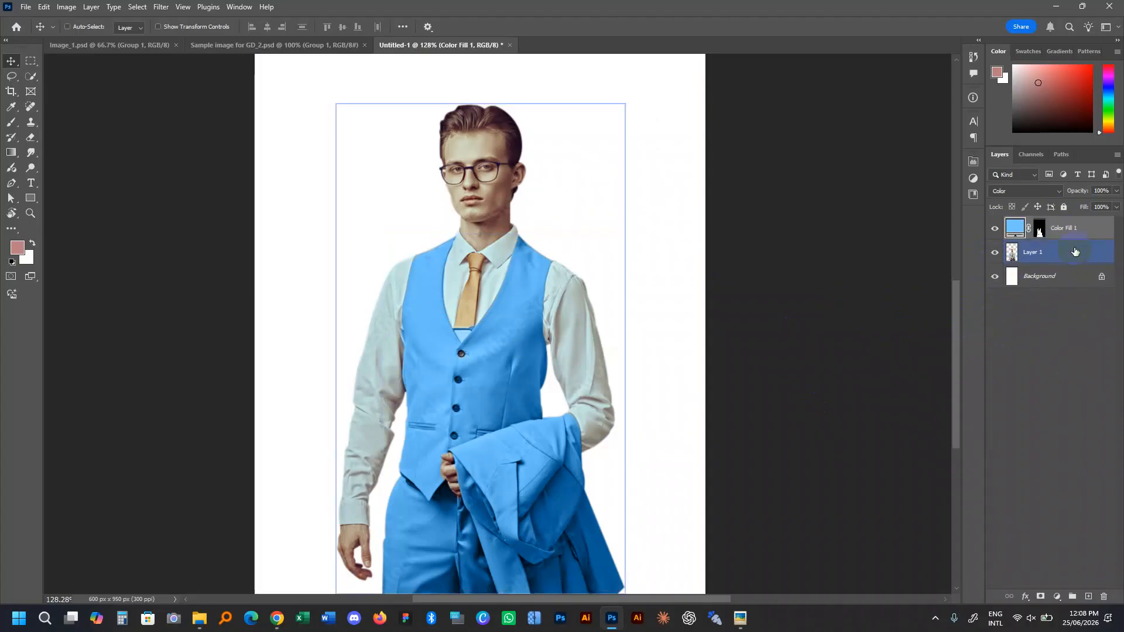
Merge a copy of Layer 1 and Color Fill 1 into a new layer without the white background, and check it in isolation.
click(1079, 262)
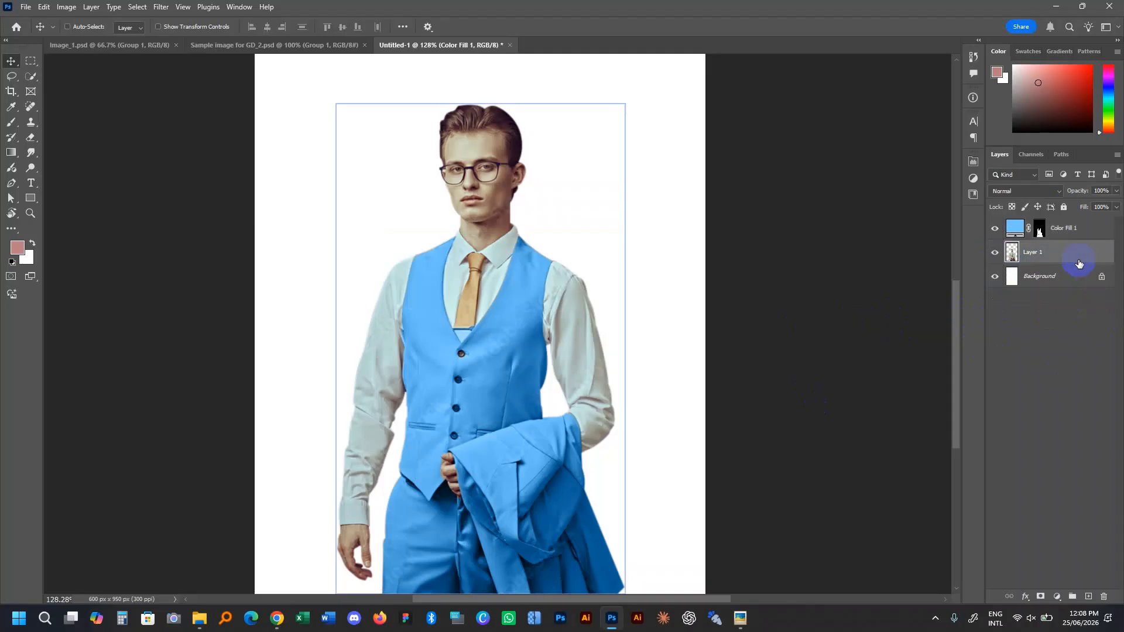
ctrl+click(1082, 240)
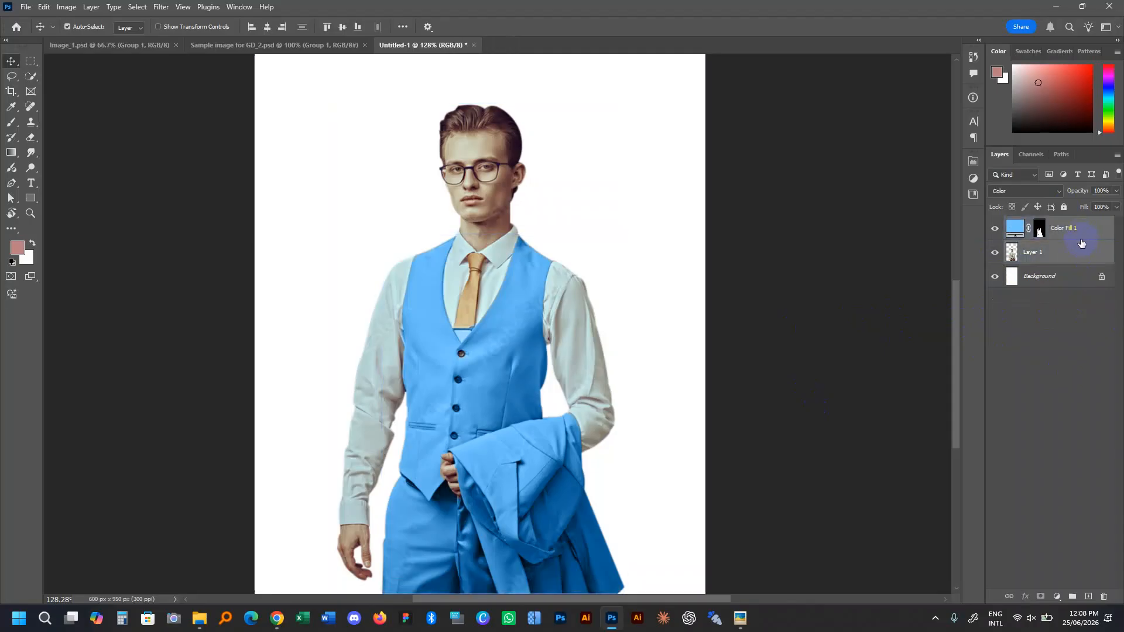
key(ctrl+alt+e)
drag(994, 252, 996, 317)
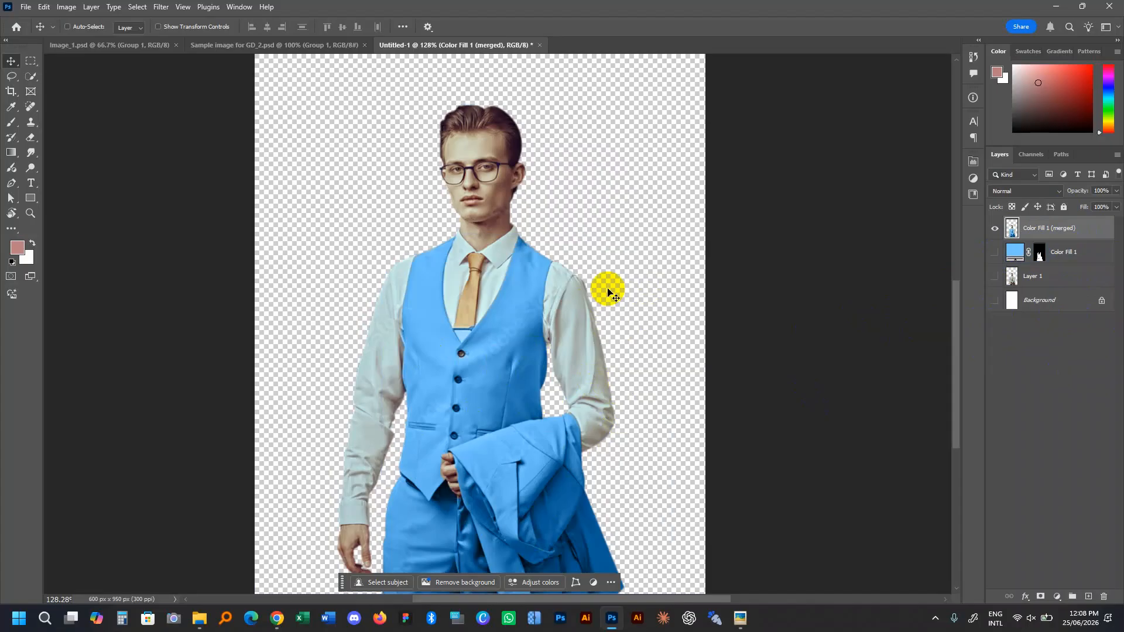
key(ctrl+z)
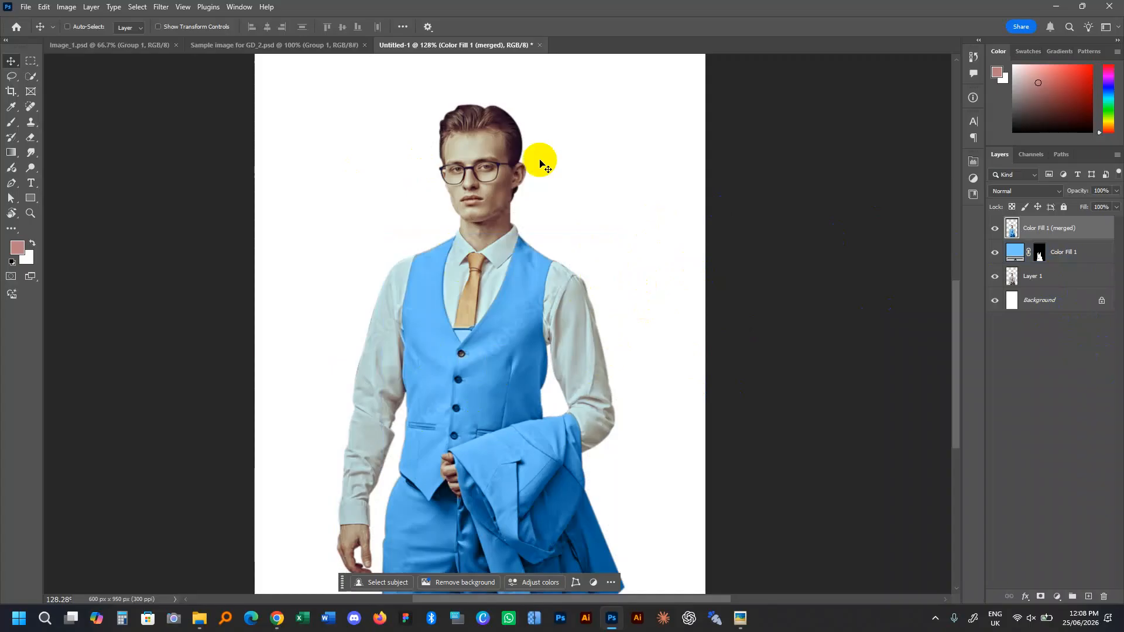
Copy the merged model cutout into Sample image for GD_2.psd and scale it to 69.45%.
drag(408, 188, 571, 393)
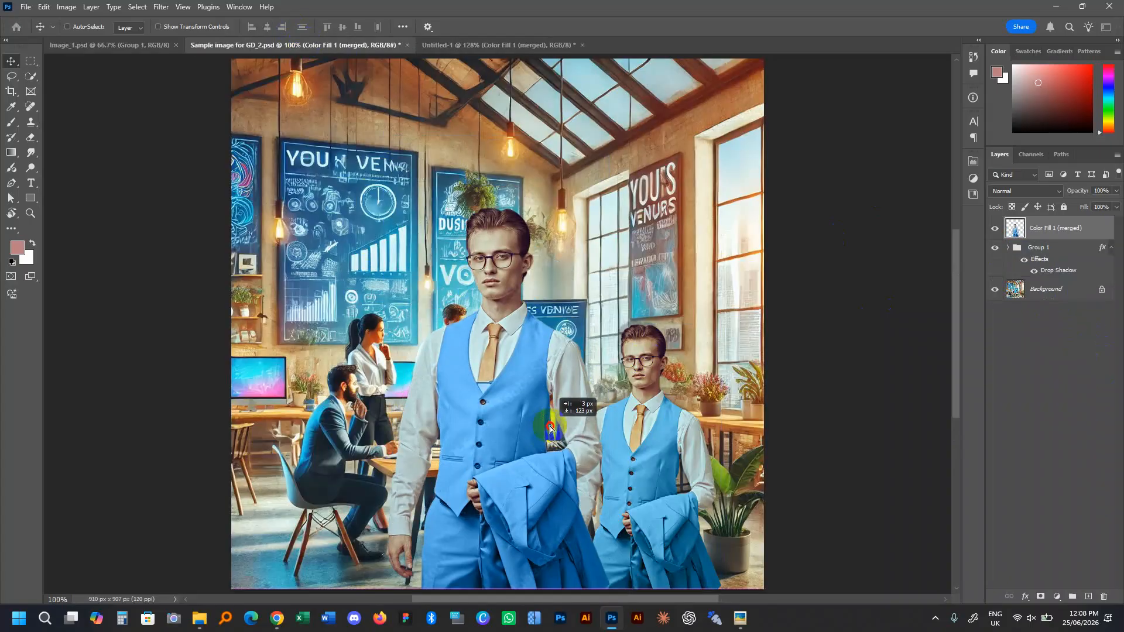
scroll(570, 390, down, 1)
scroll(571, 390, down, 5)
key(ctrl+t)
drag(531, 283, 528, 349)
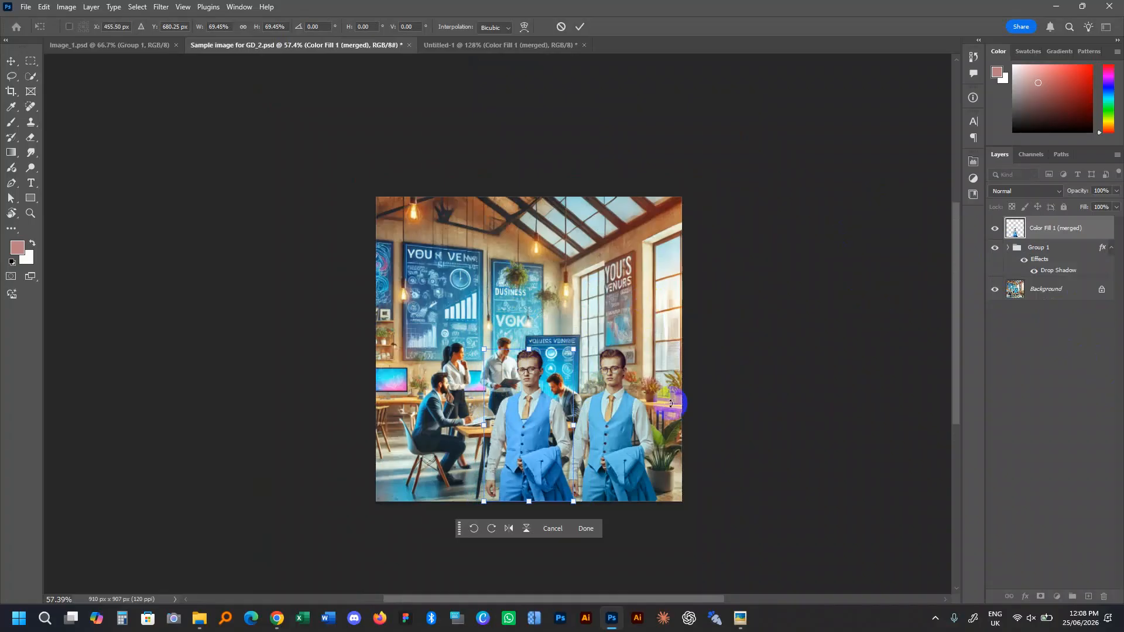
Position the scaled cutout over the existing model beside the potted plant and apply the transform.
scroll(651, 490, up, 6)
drag(483, 351, 731, 360)
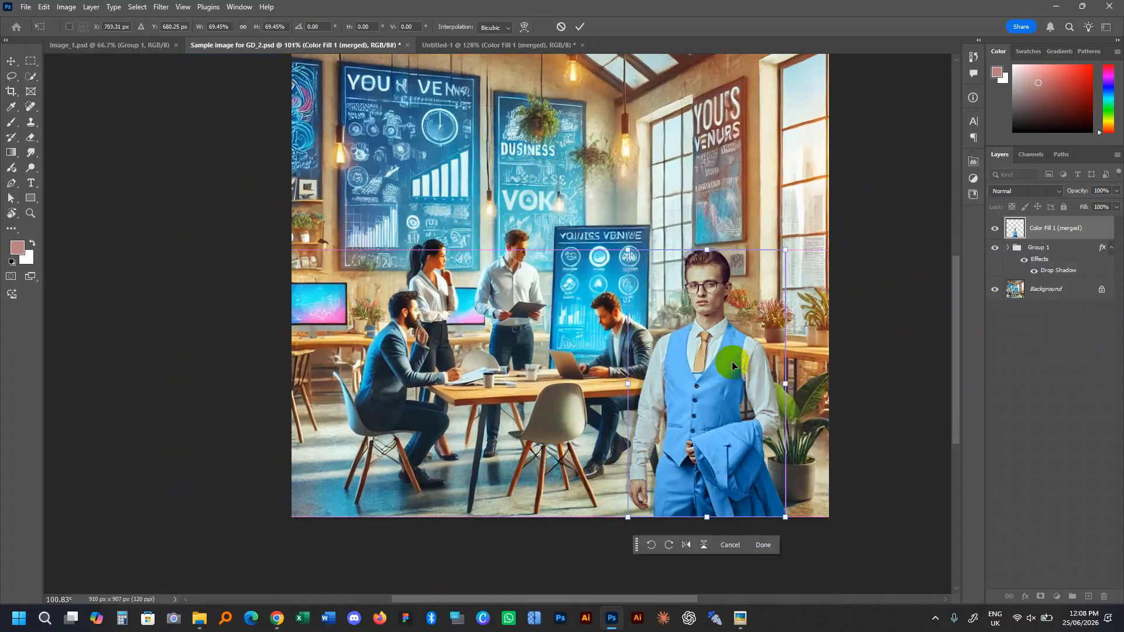
click(1079, 392)
scroll(734, 361, down, 4)
drag(755, 246, 658, 276)
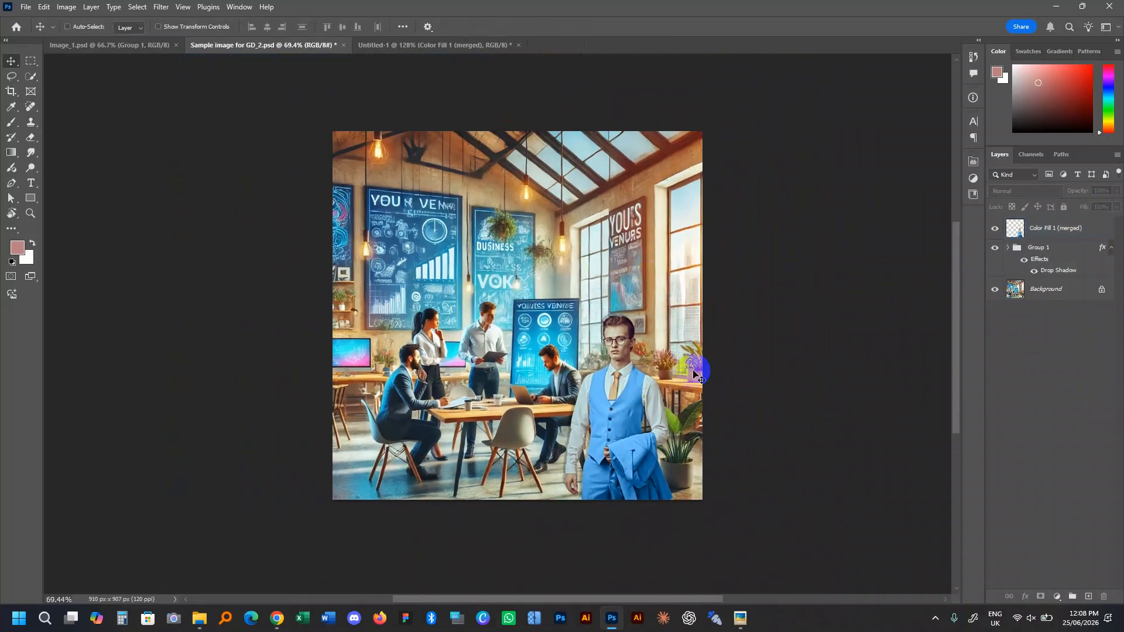
Read the drop shadow requirements for image_1 in pq2.JPG and return to Photoshop.
click(741, 618)
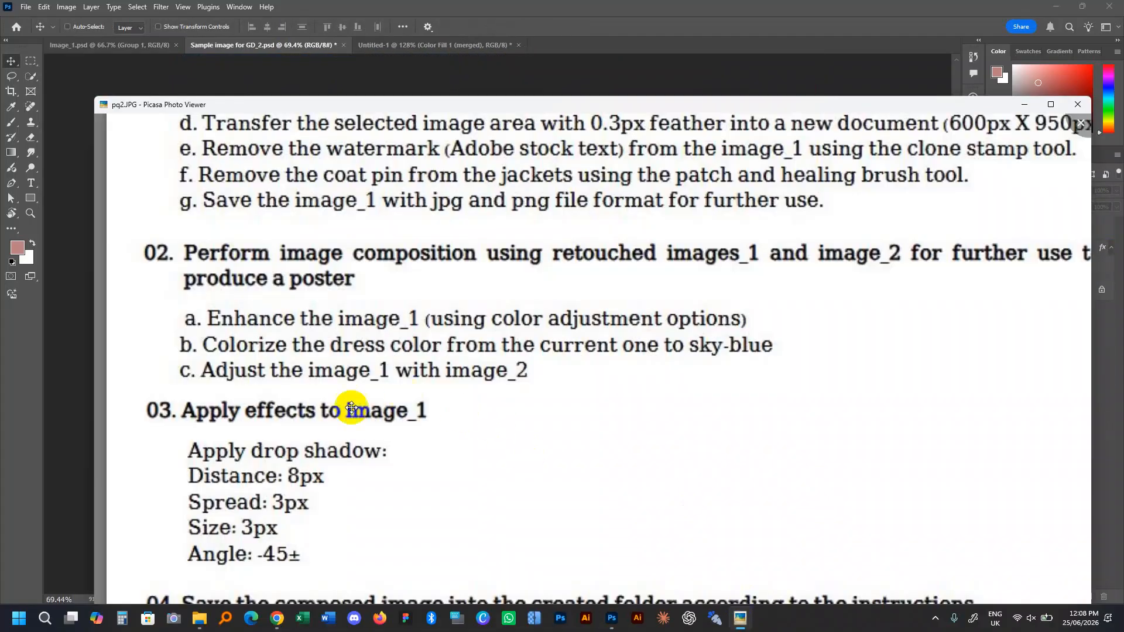
scroll(353, 406, up, 2)
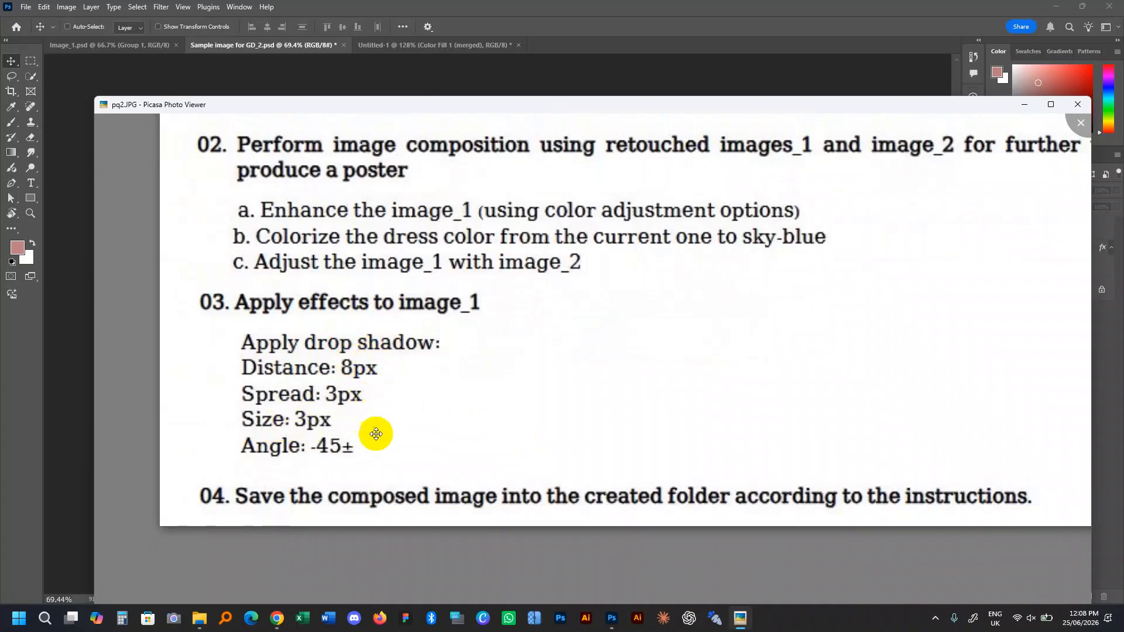
click(823, 4)
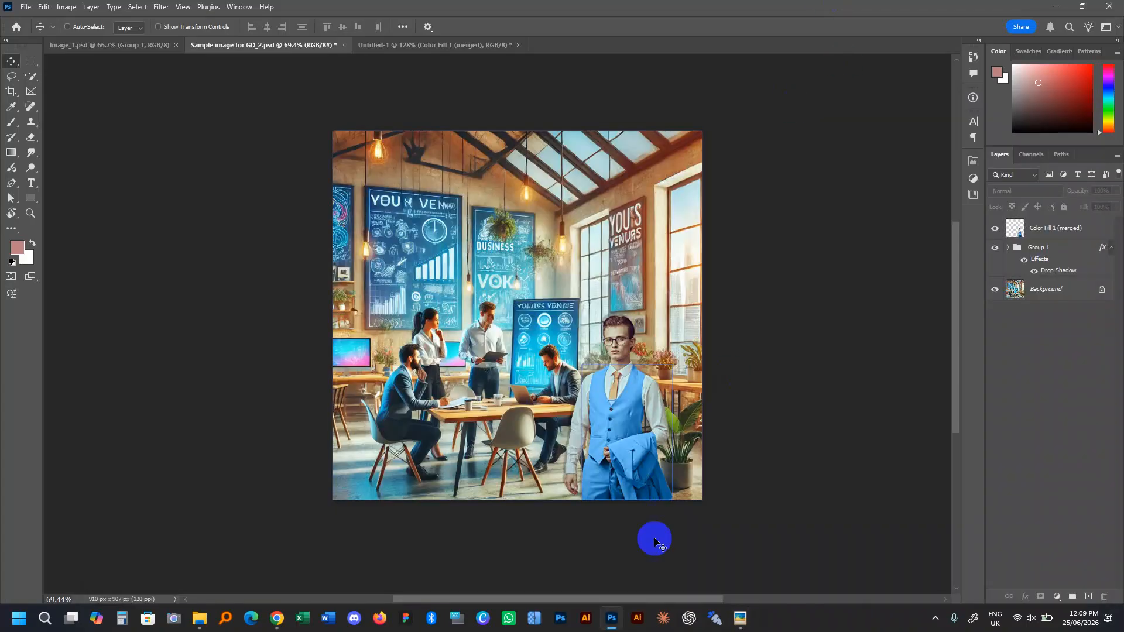
Move the Color Fill 1 (merged) cutout to the left part of the office scene, in front of the seated man.
click(632, 419)
click(526, 232)
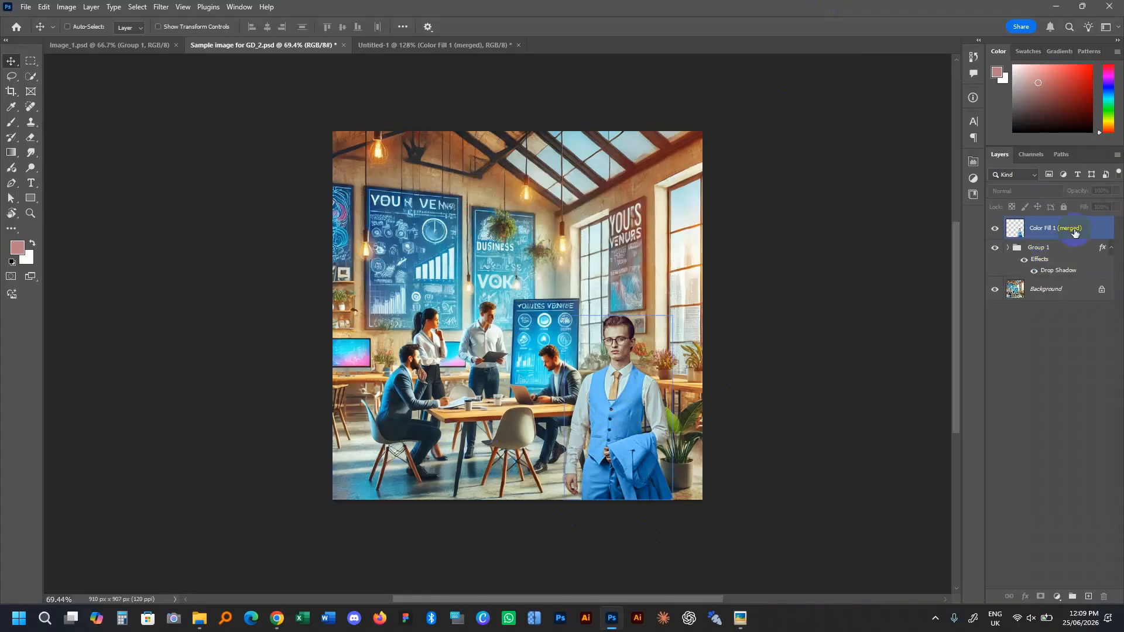
click(1071, 229)
drag(595, 440, 410, 451)
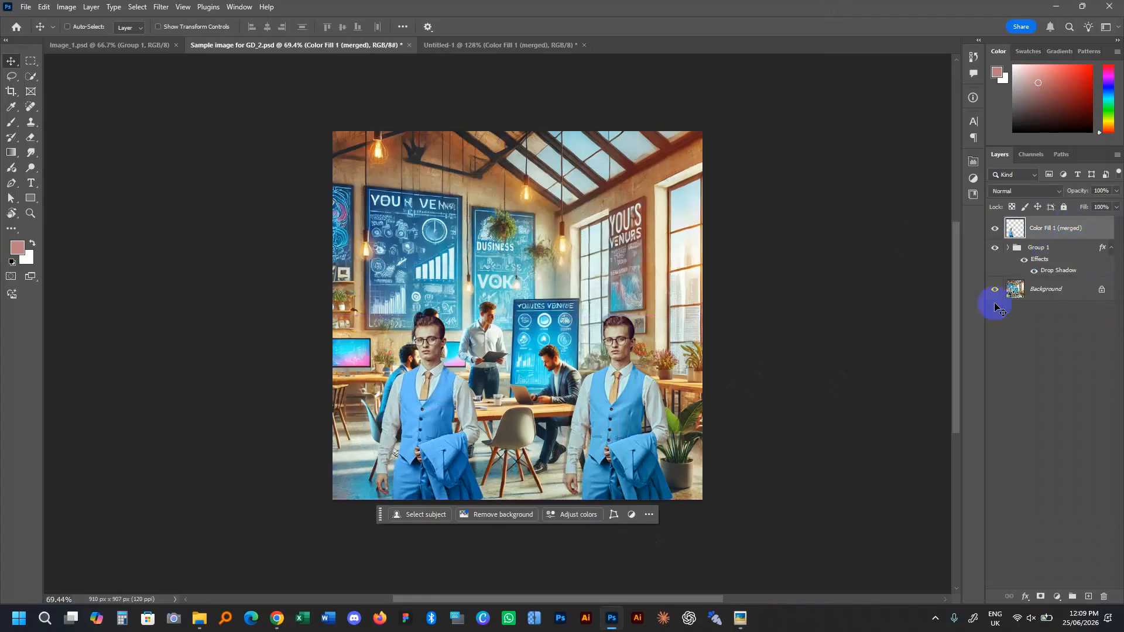
Add a Drop Shadow effect to the Color Fill 1 (merged) layer with an angle of -45°.
double_click(1103, 235)
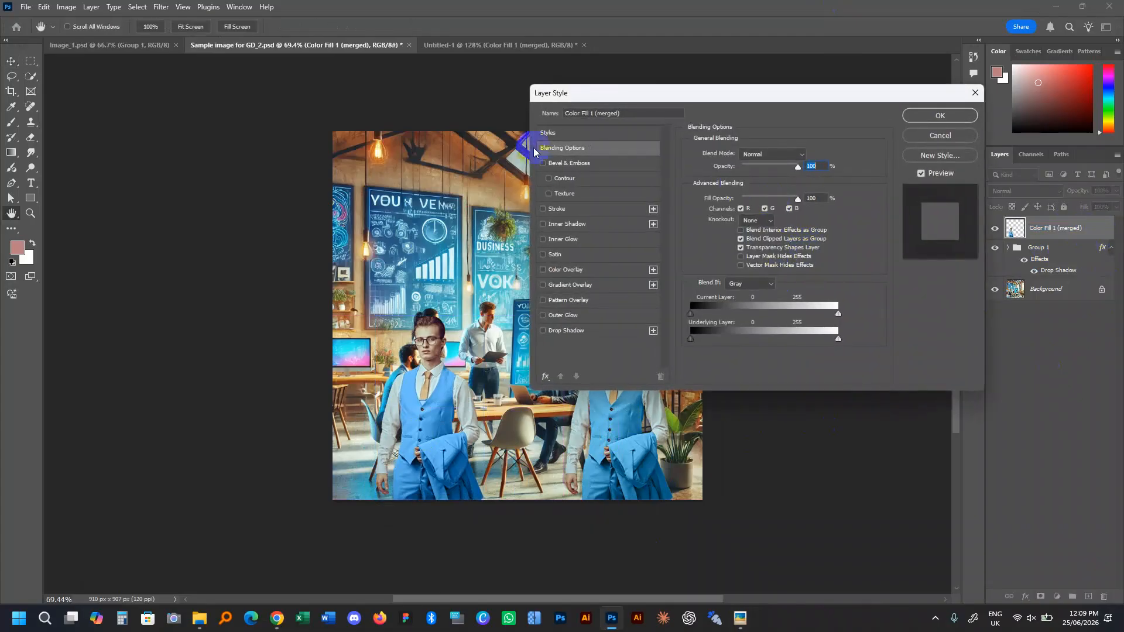
drag(585, 94, 659, 108)
click(658, 347)
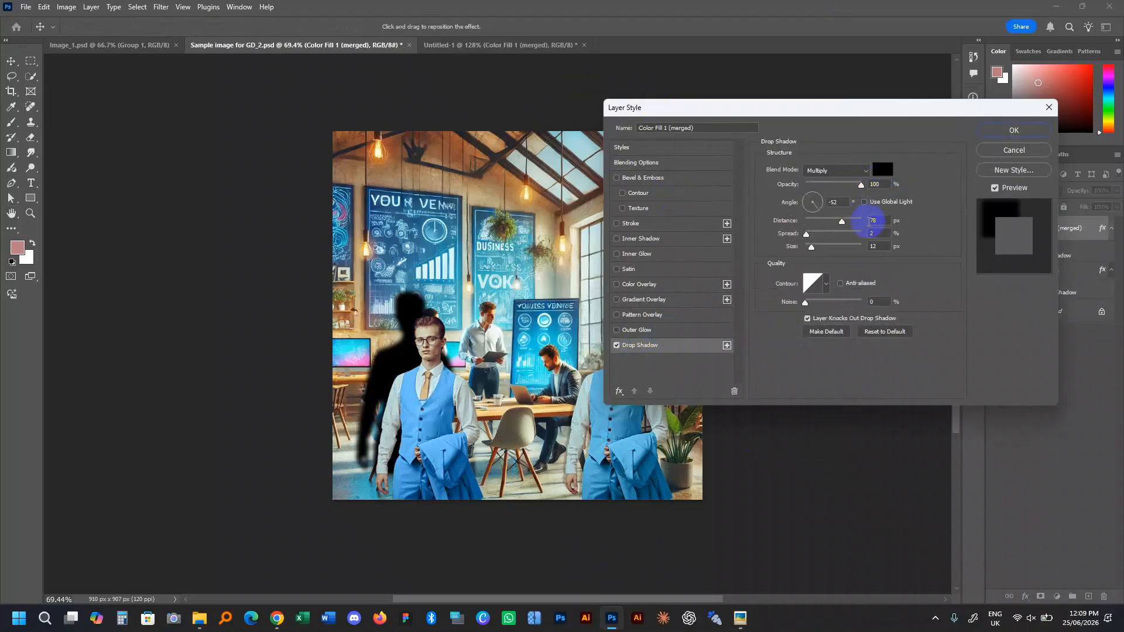
click(845, 200)
text(-45)
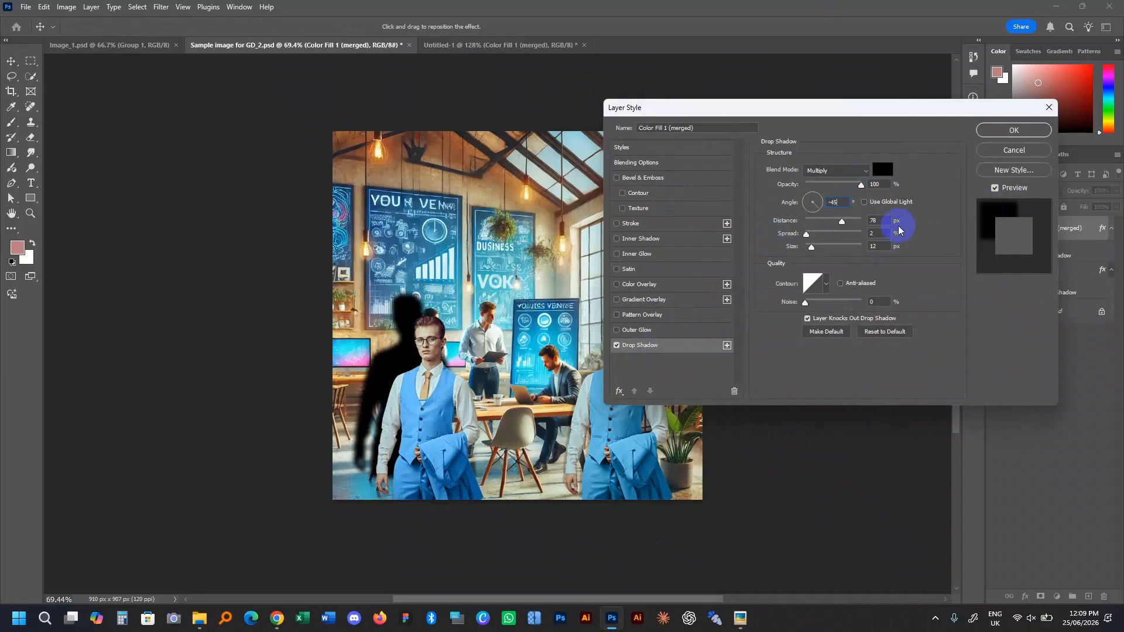
Following pq2.JPG, set the shadow's distance to 8 px, spread to 3% and size to 3 px, and apply it at 30% opacity.
click(739, 624)
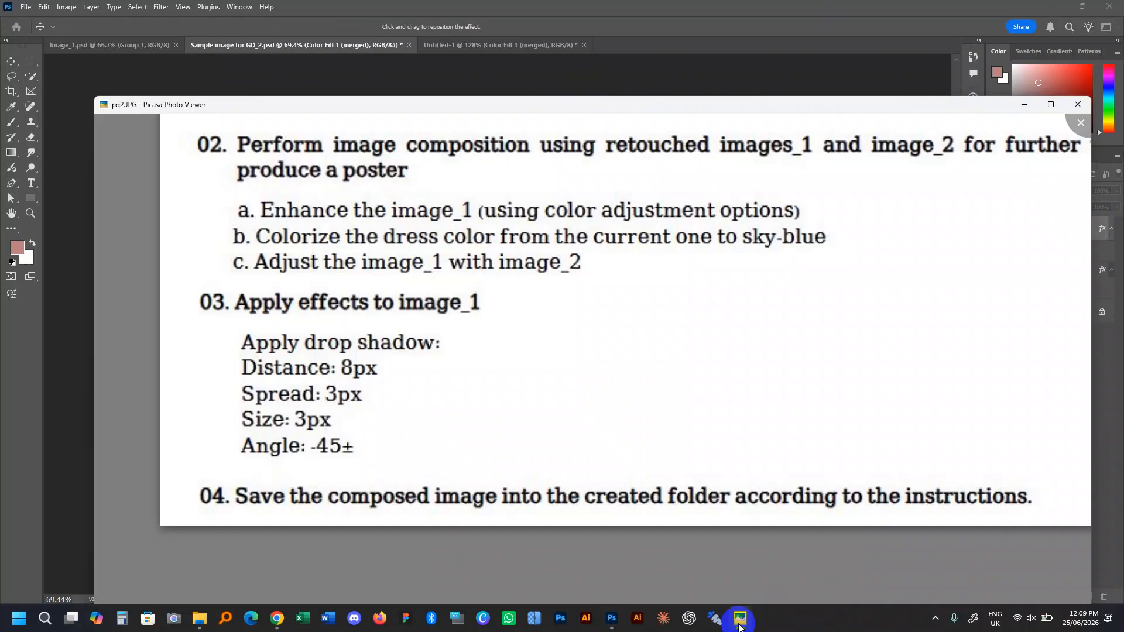
click(739, 624)
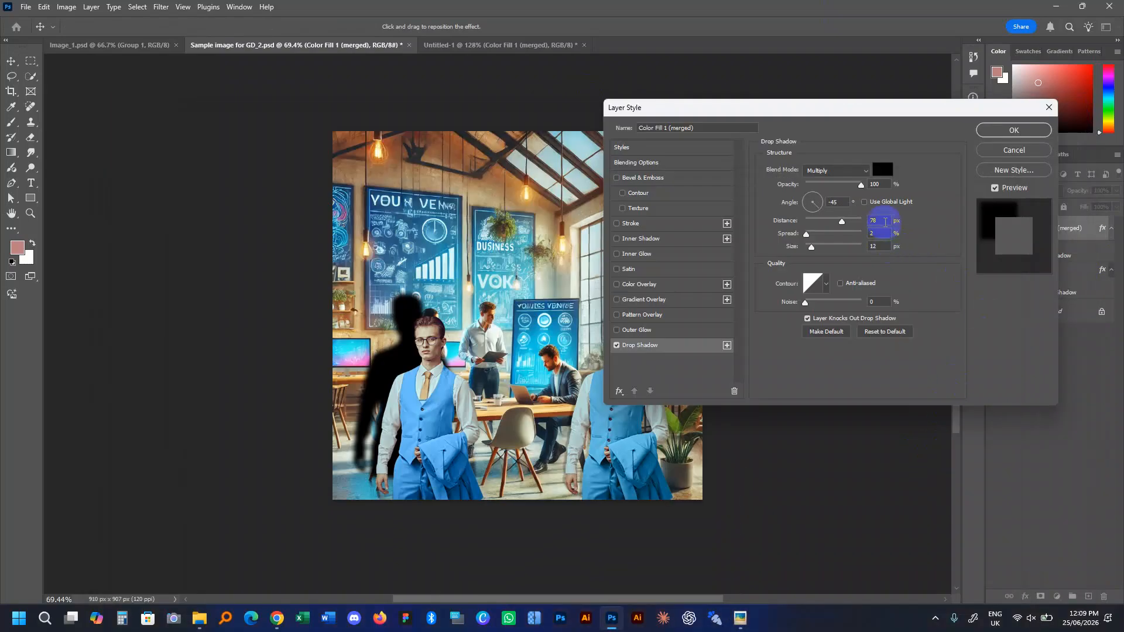
text(8)
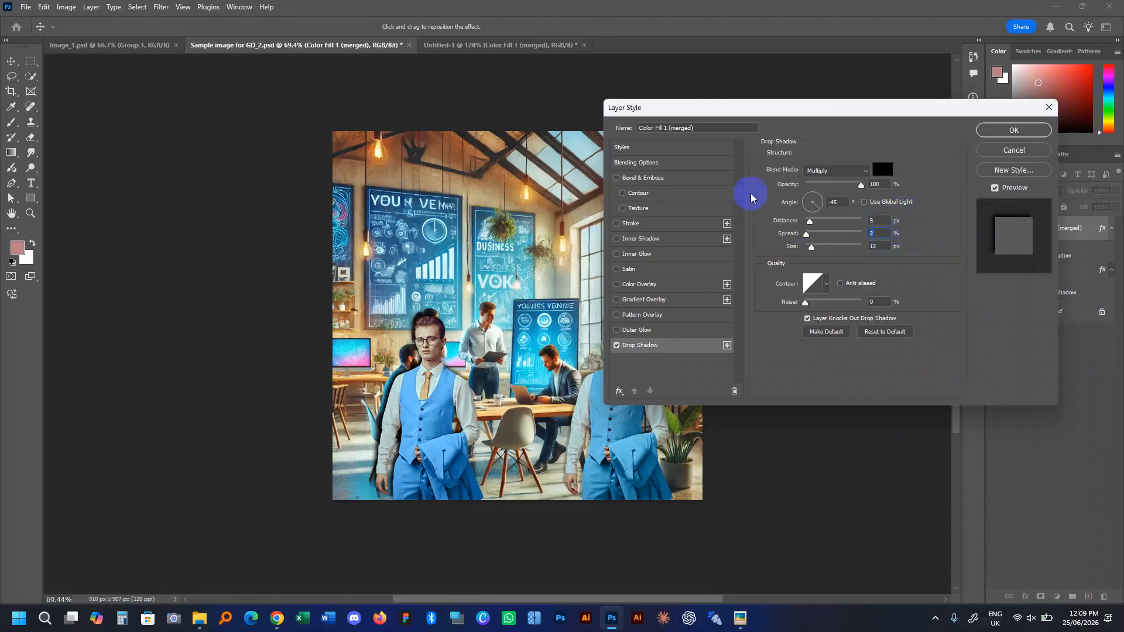
key(Tab)
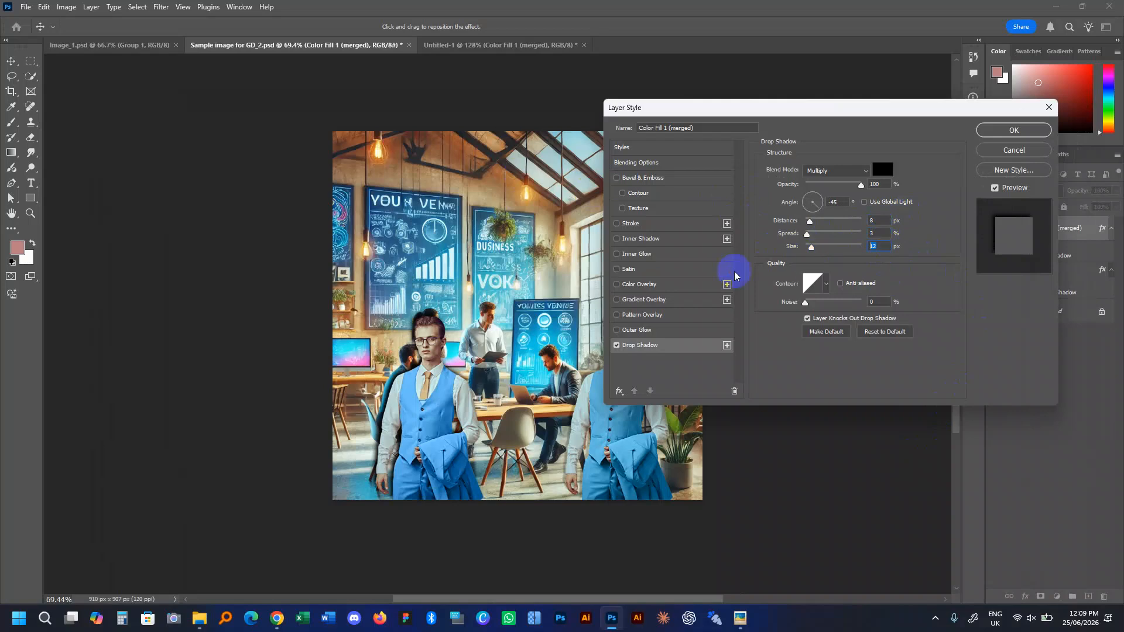
text(3)
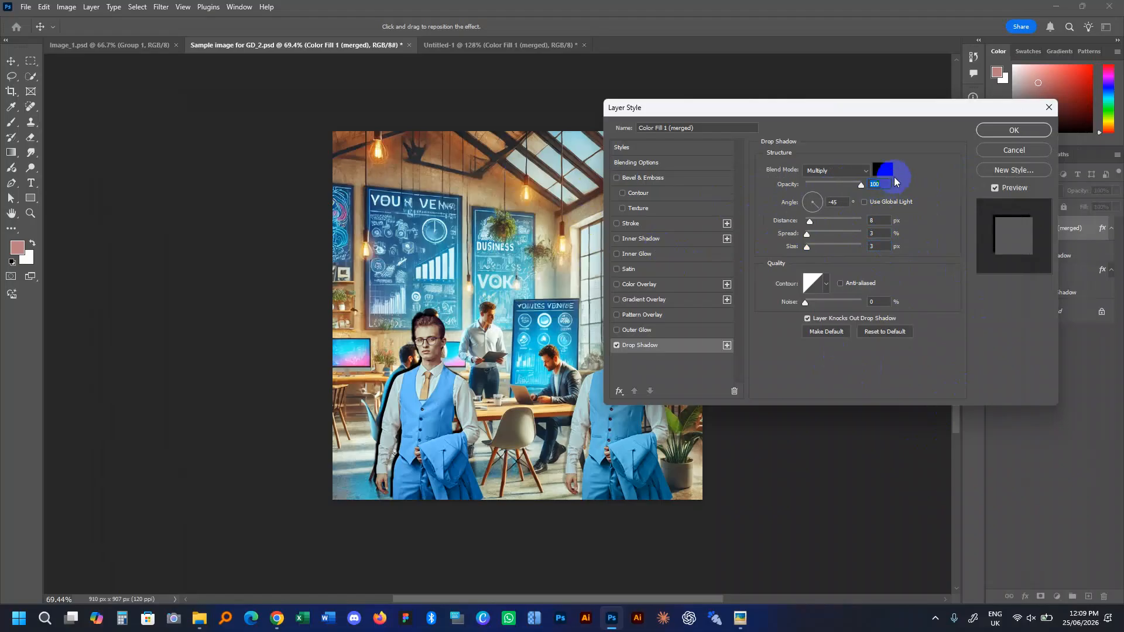
text(30)
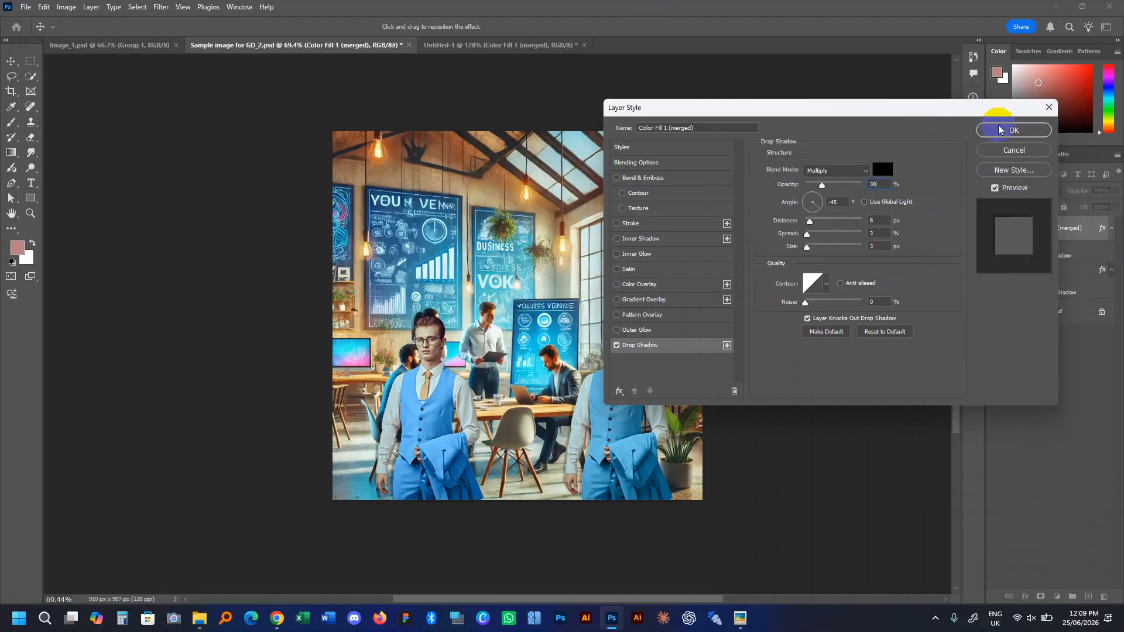
click(1013, 130)
Move the shadowed model cutout further toward the left edge of the office scene.
scroll(404, 437, up, 3)
scroll(404, 438, up, 3)
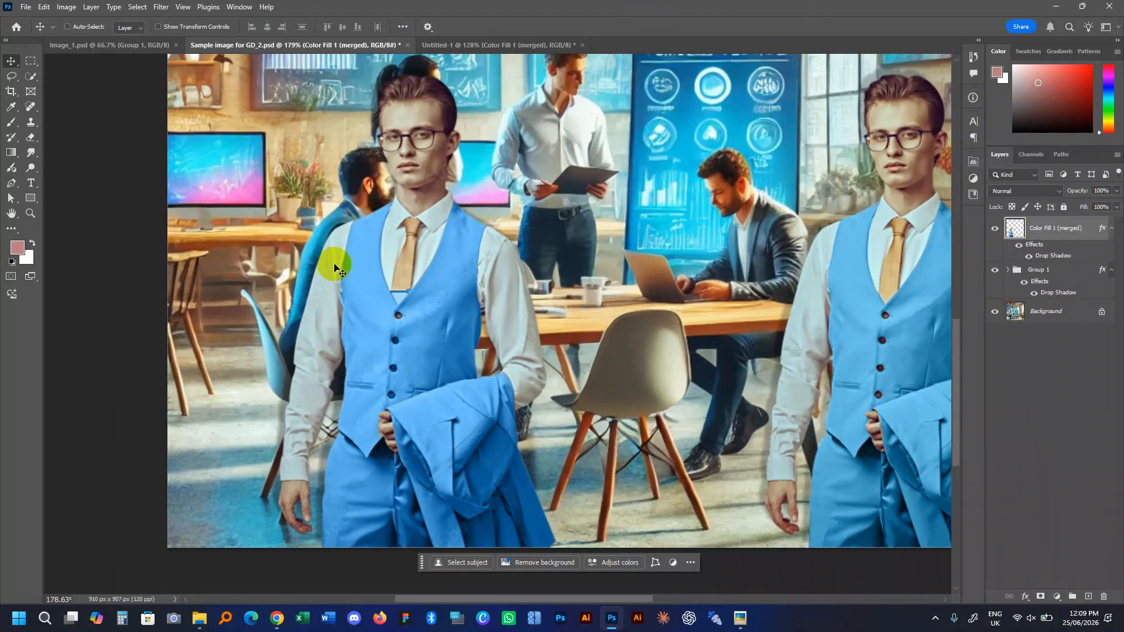
drag(364, 314, 298, 316)
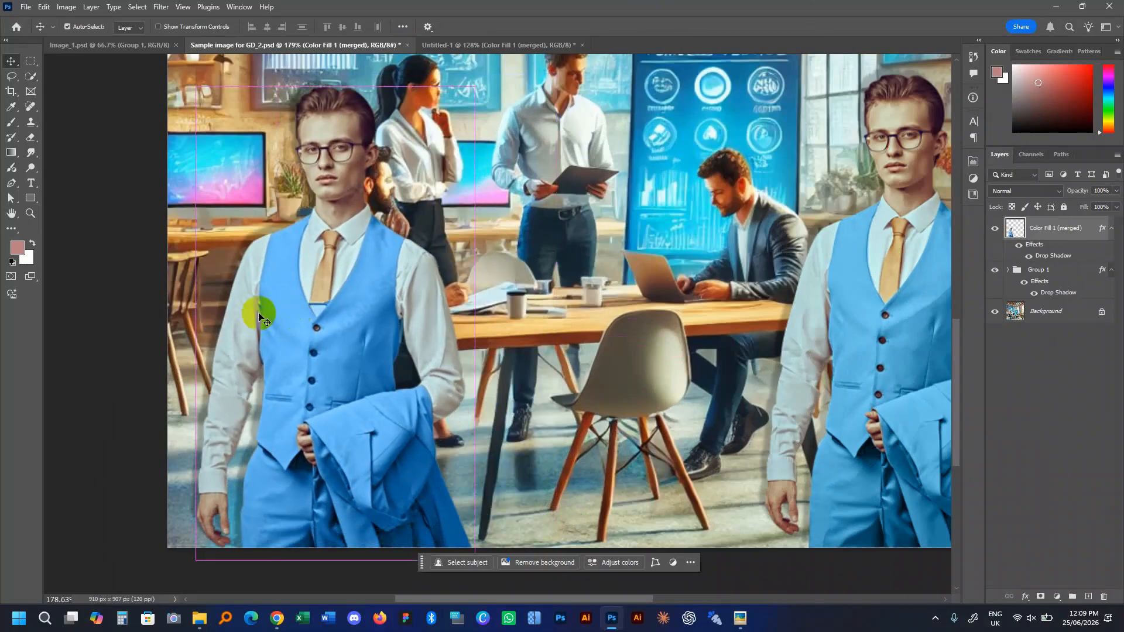
Undo the last cutout move and set the drop shadow opacity of the Color Fill 1 (merged) layer to 20%.
key(ctrl+z)
click(1054, 276)
click(1055, 257)
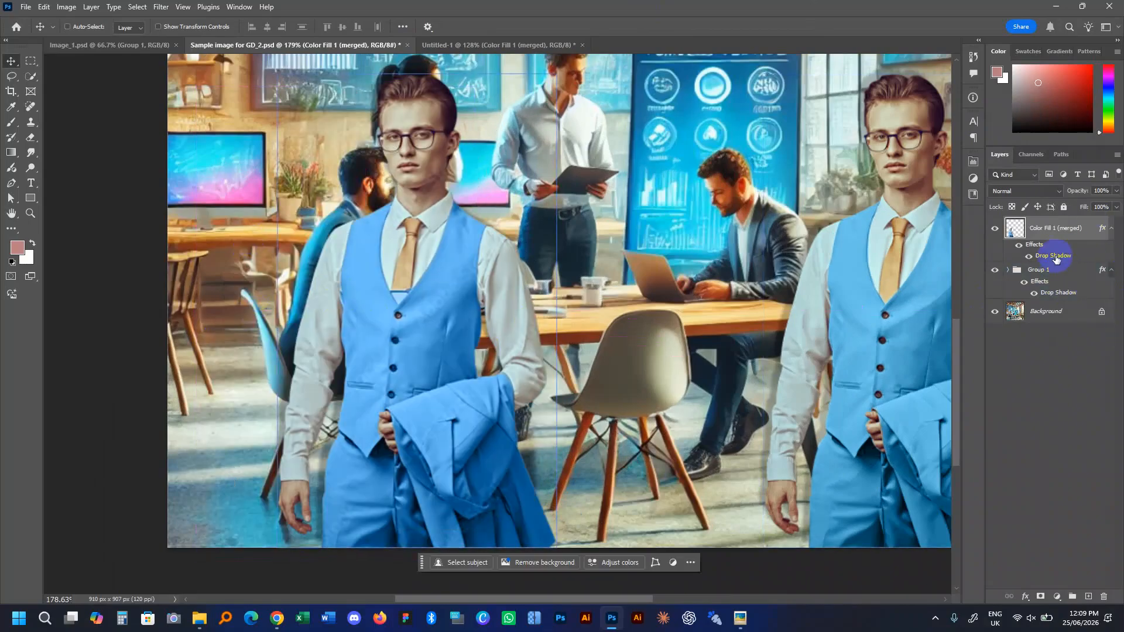
double_click(1055, 257)
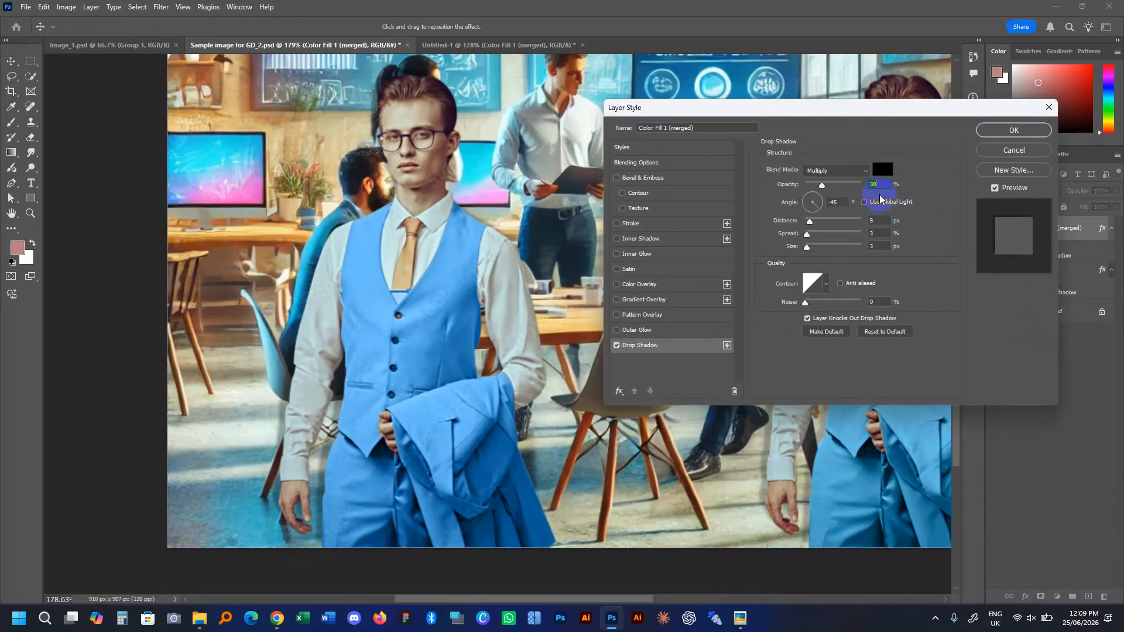
text(20)
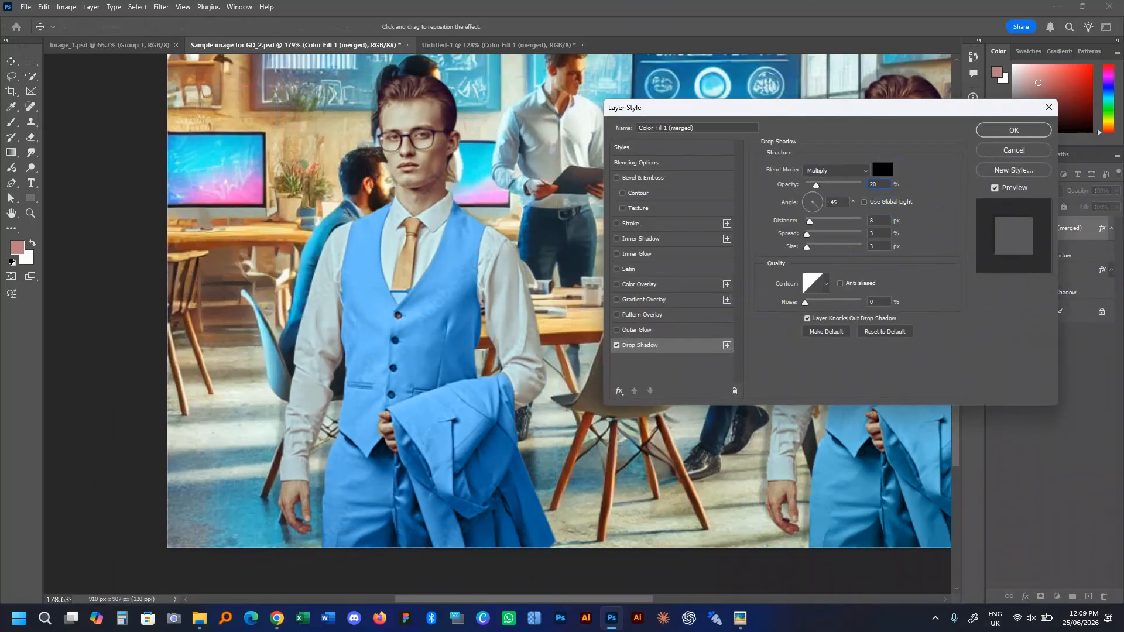
key(Return)
Move the Color Fill 1 (merged) cutout in the office scene so it stands just beside the seated man on the blue chair.
scroll(287, 427, down, 3)
drag(344, 414, 427, 421)
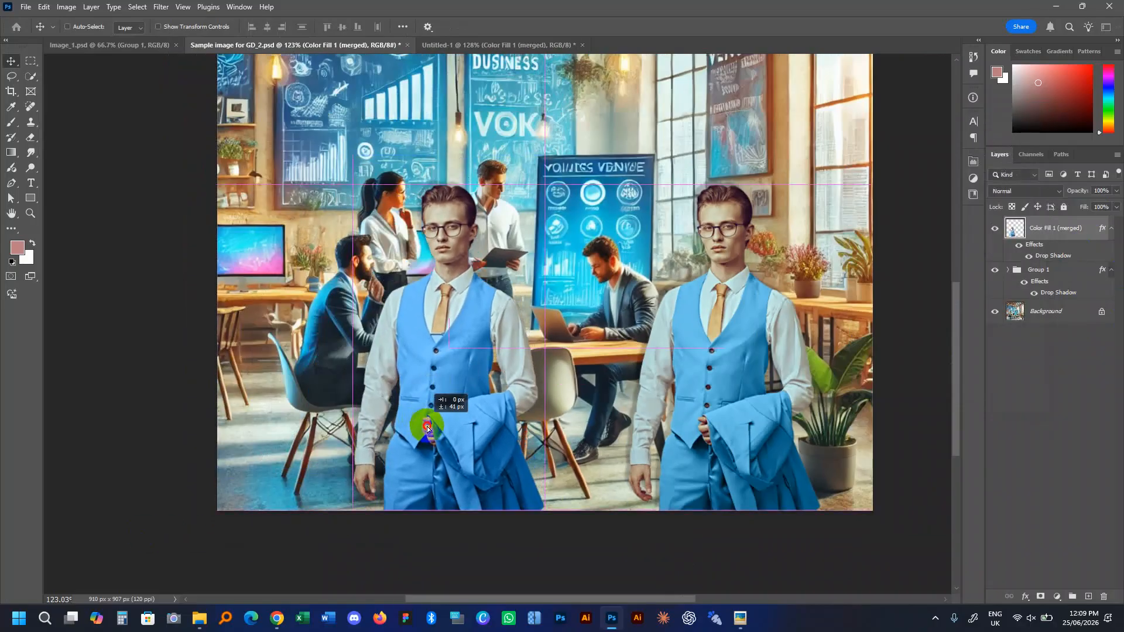
scroll(496, 367, down, 4)
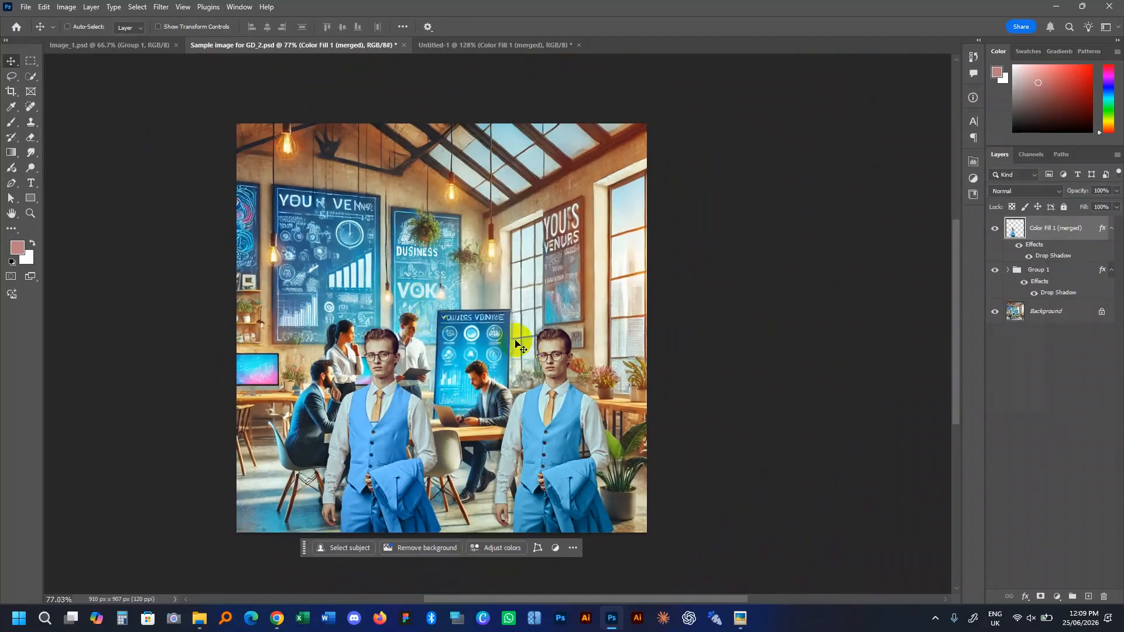
Review the composition, drop shadow and saving instructions in pq2.JPG, then return to the office composition.
click(740, 618)
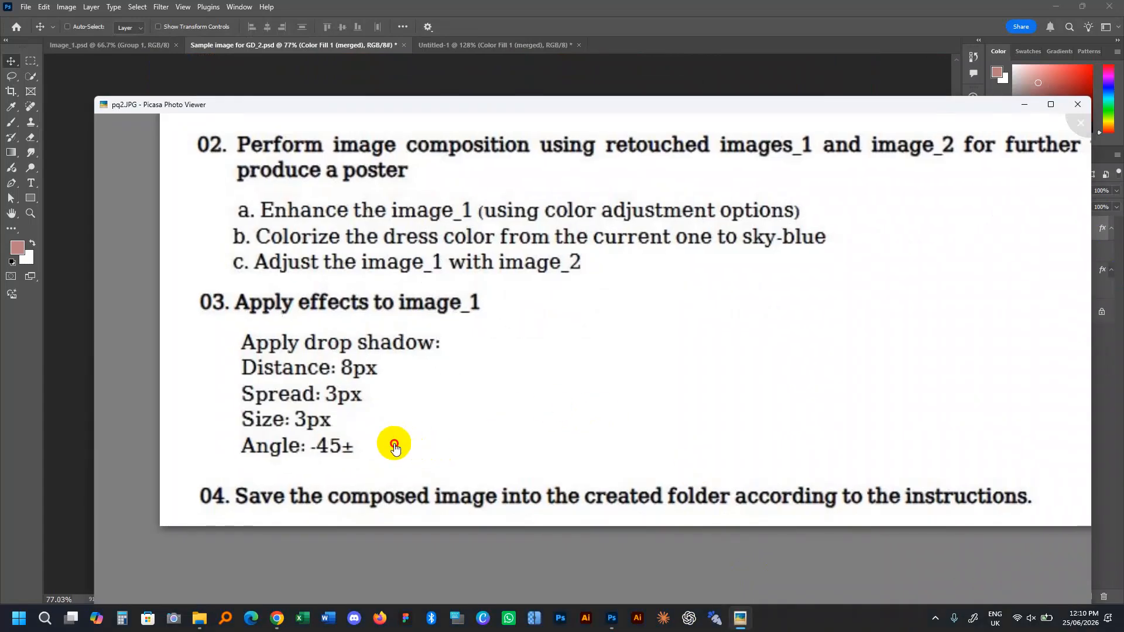
drag(395, 447, 376, 389)
scroll(640, 261, up, 2)
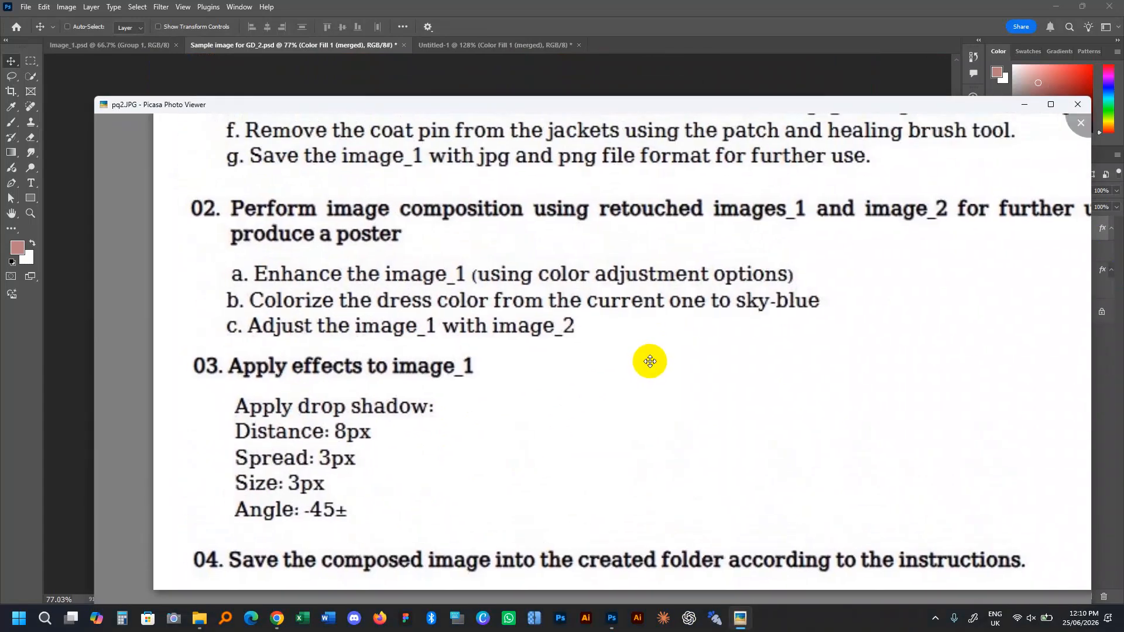
key(Escape)
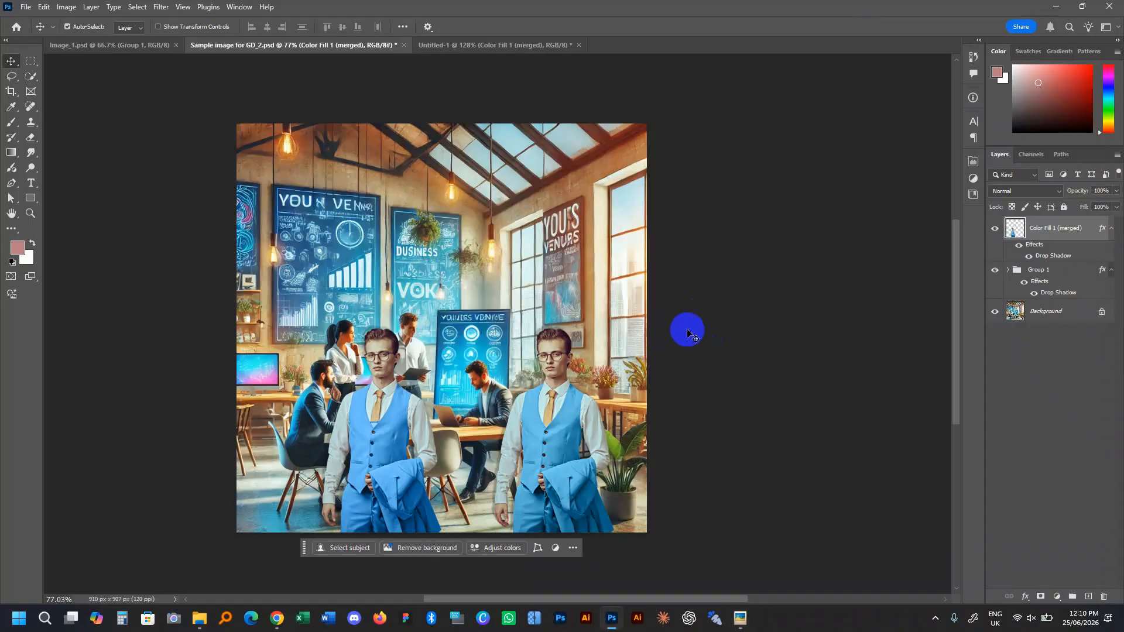
Close the open documents Sample image for GD_2.psd, Untitled-1 and Image_1.psd, discarding unsaved changes.
key(ctrl+w)
click(559, 229)
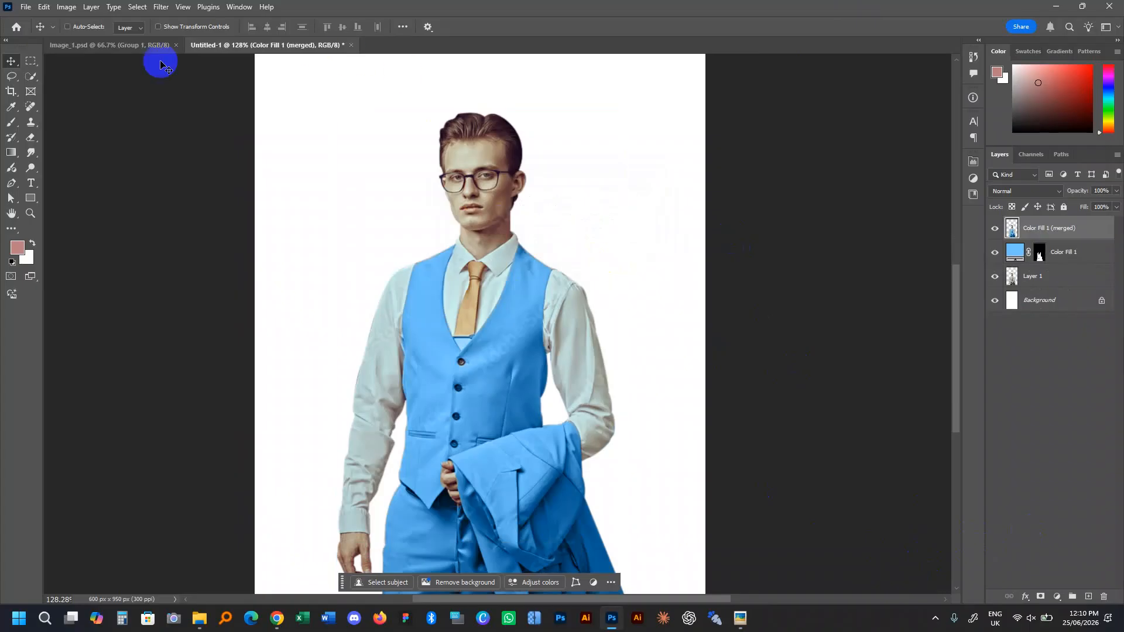
click(97, 45)
drag(416, 346, 627, 205)
key(ctrl+z)
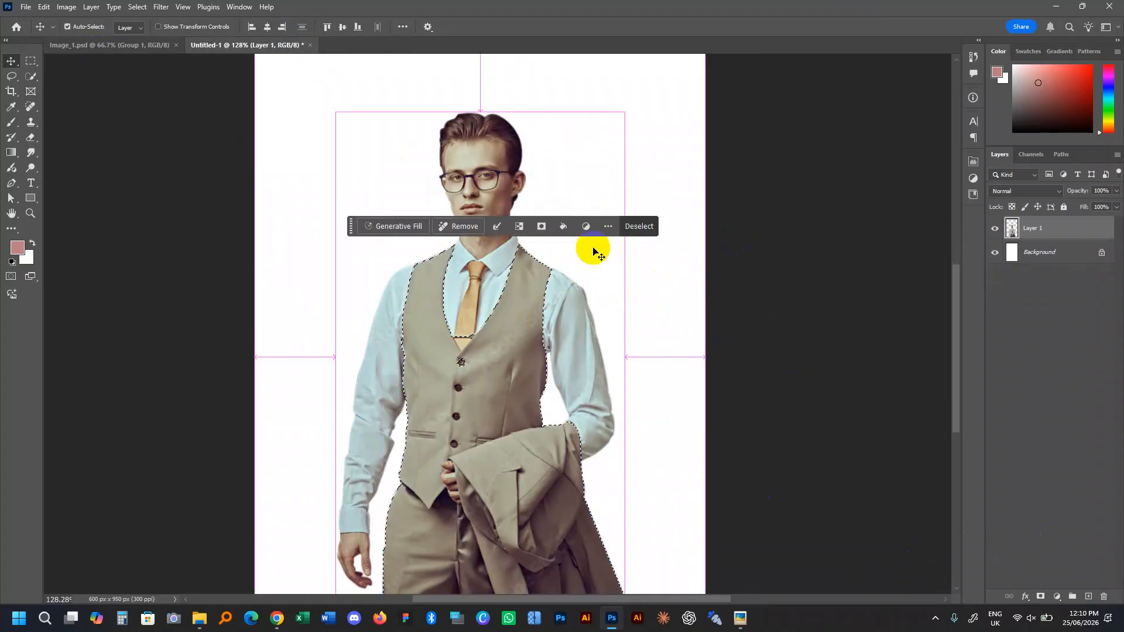
key(ctrl+w)
click(561, 229)
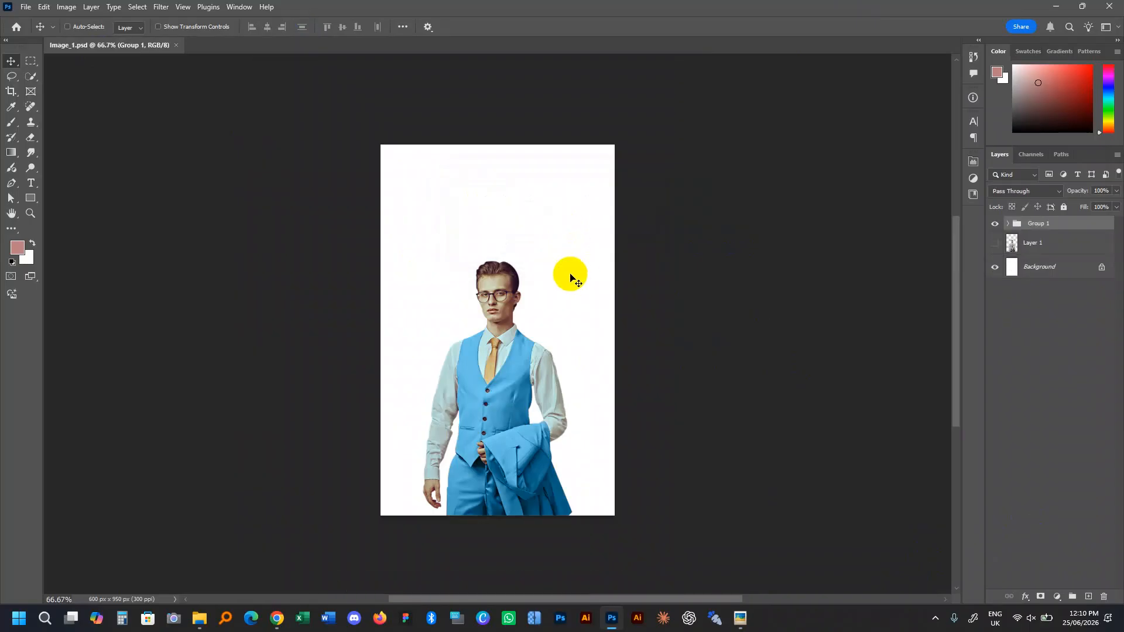
key(ctrl+w)
Open Sample image for GD_1.jpg from the suit tie folder and examine the original model's beige suit, then close the image.
click(277, 619)
click(198, 620)
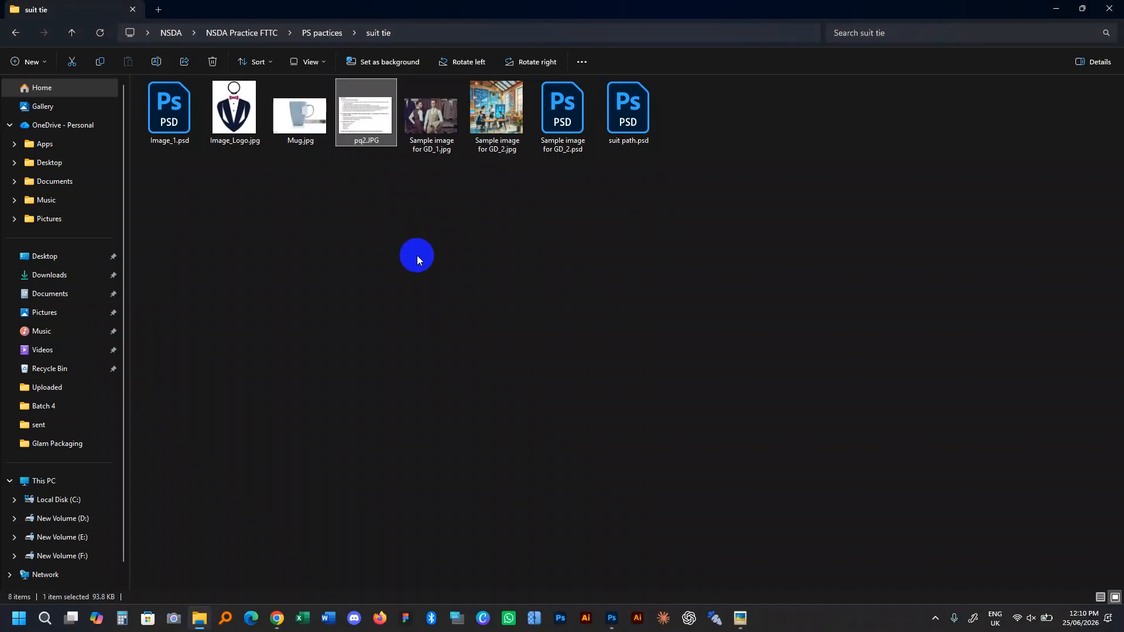
double_click(449, 132)
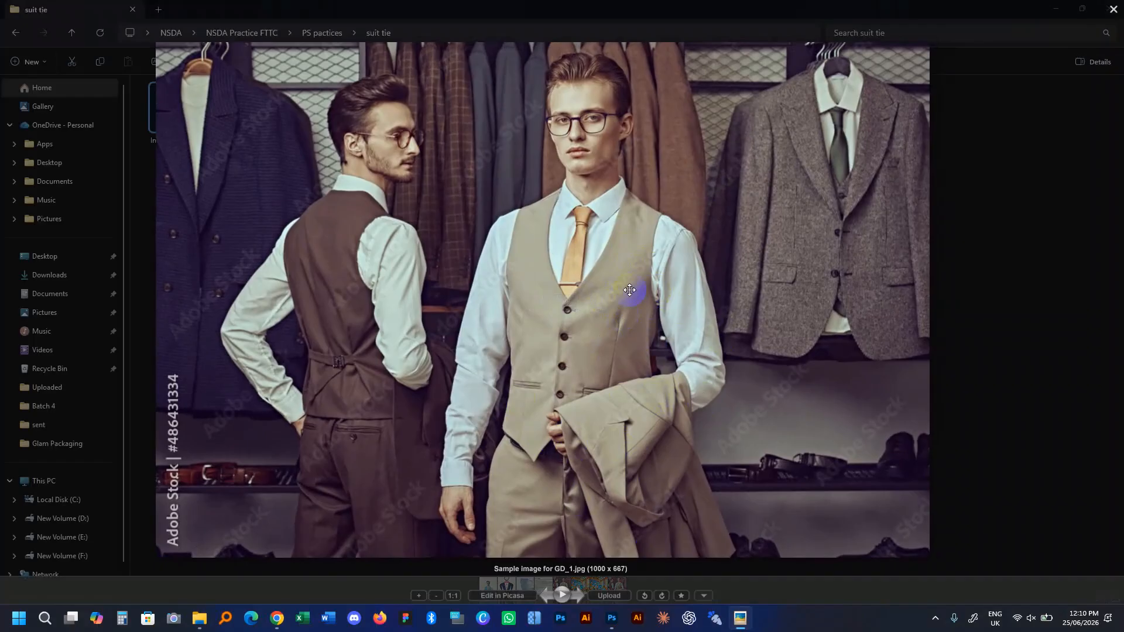
drag(681, 374, 667, 326)
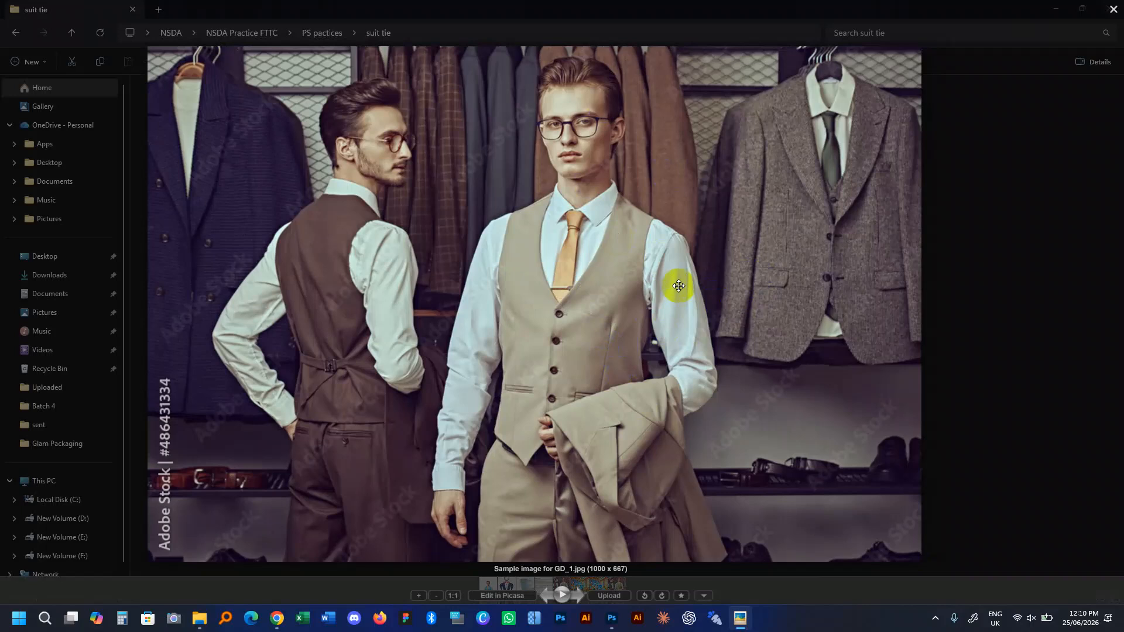
click(671, 411)
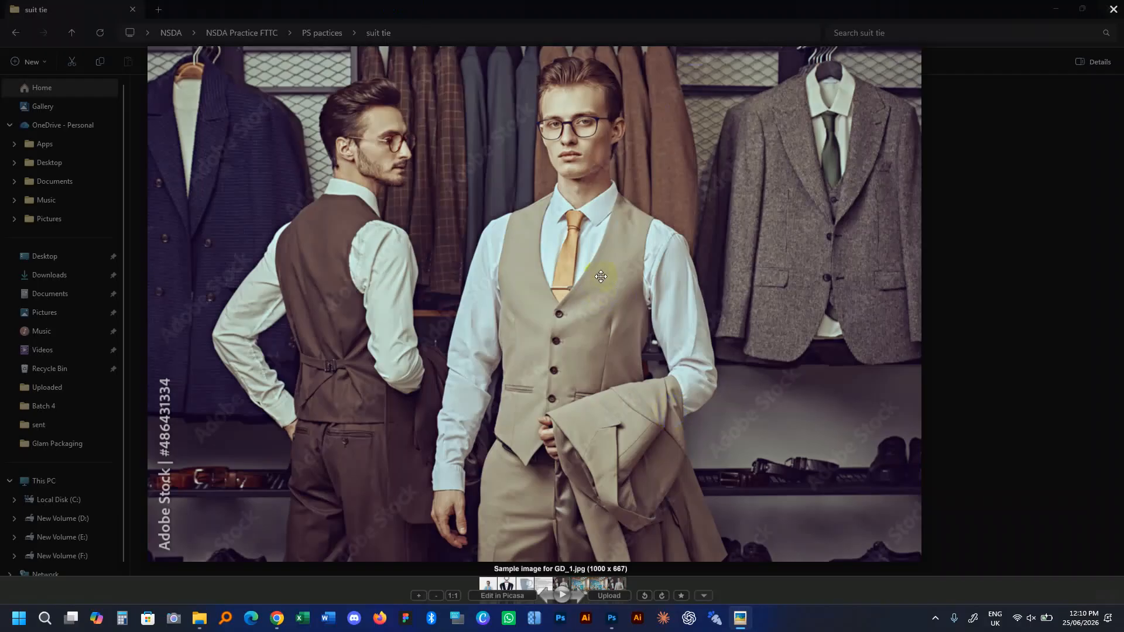
click(451, 248)
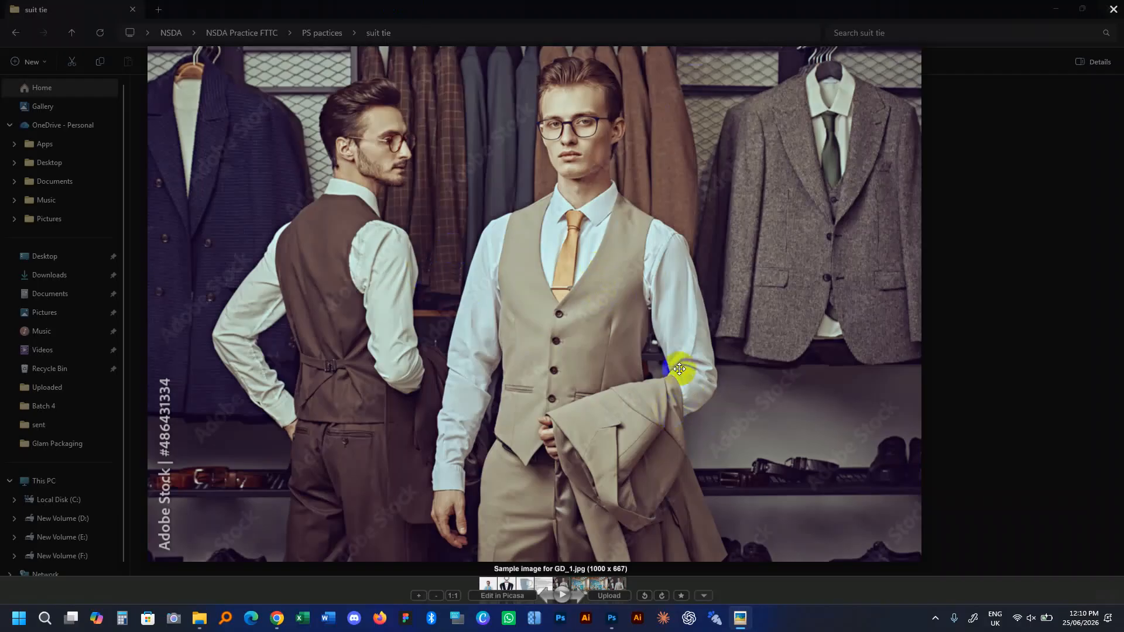
click(775, 358)
scroll(593, 319, down, 2)
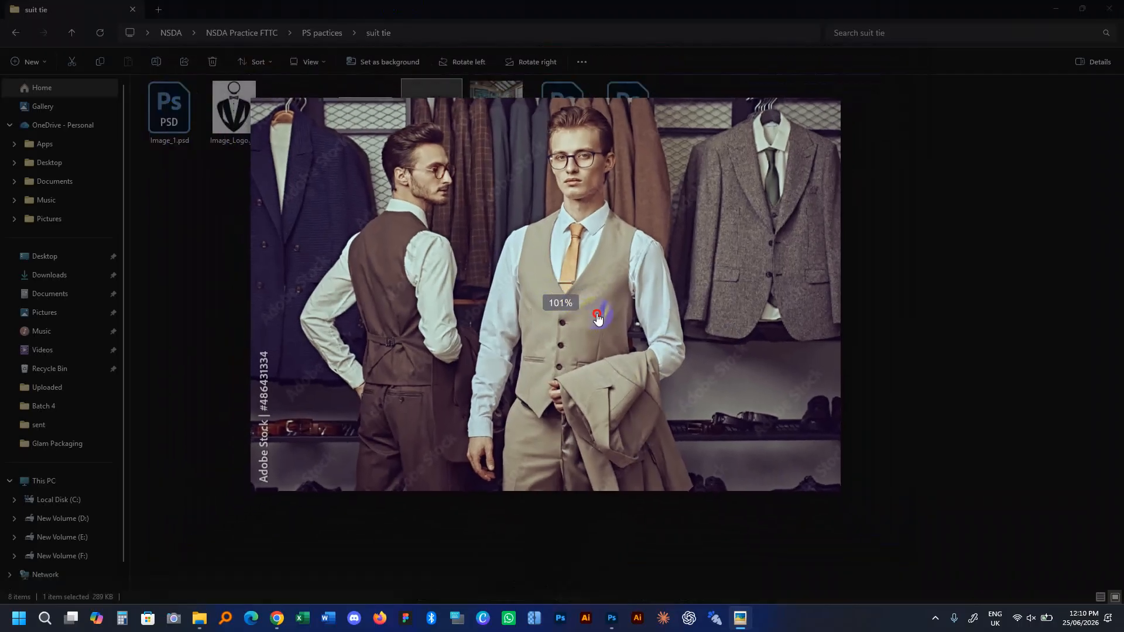
scroll(609, 334, up, 2)
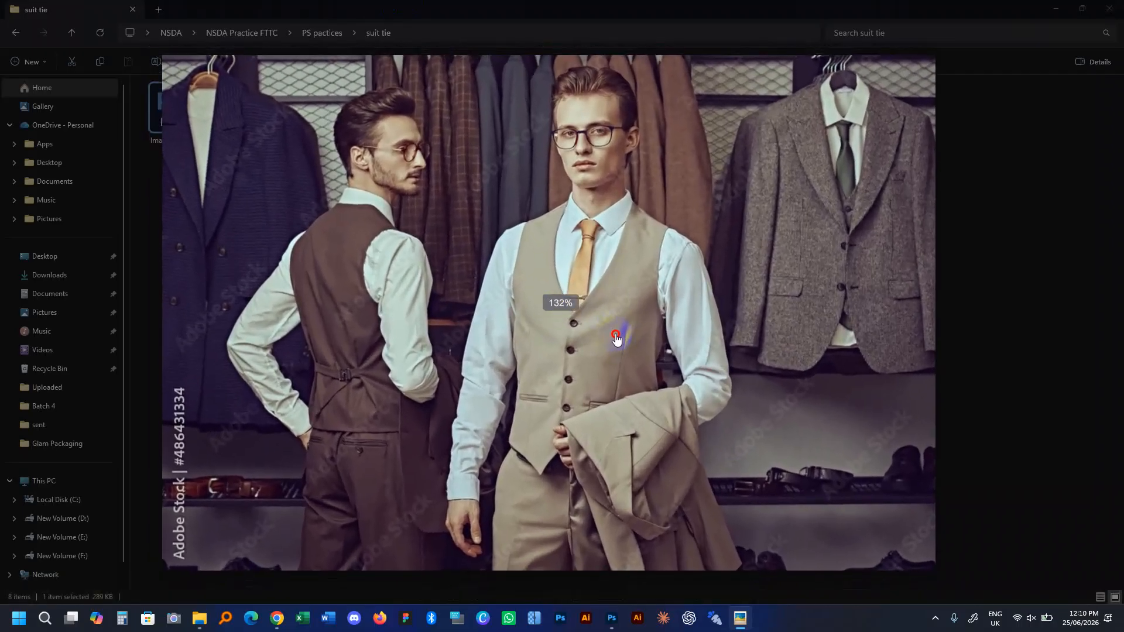
click(743, 363)
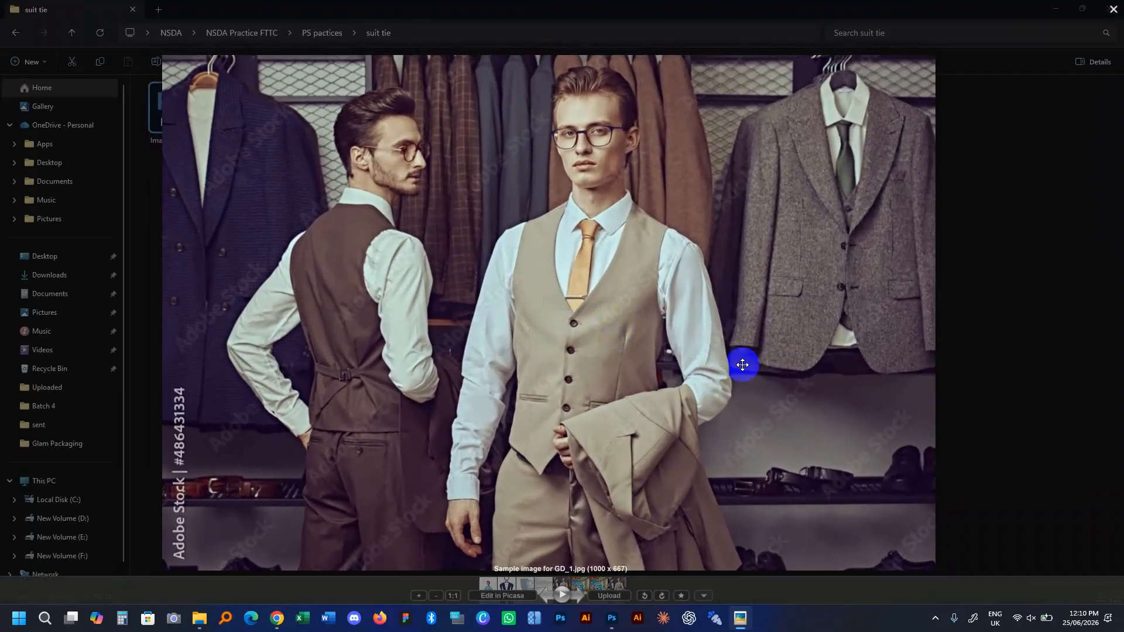
click(1113, 8)
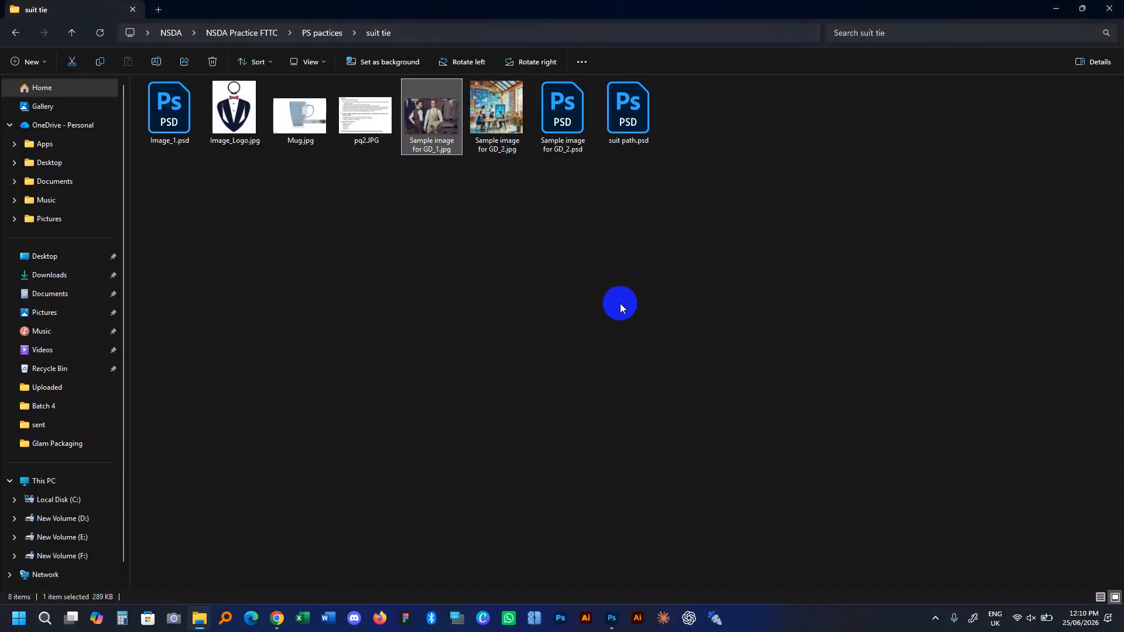